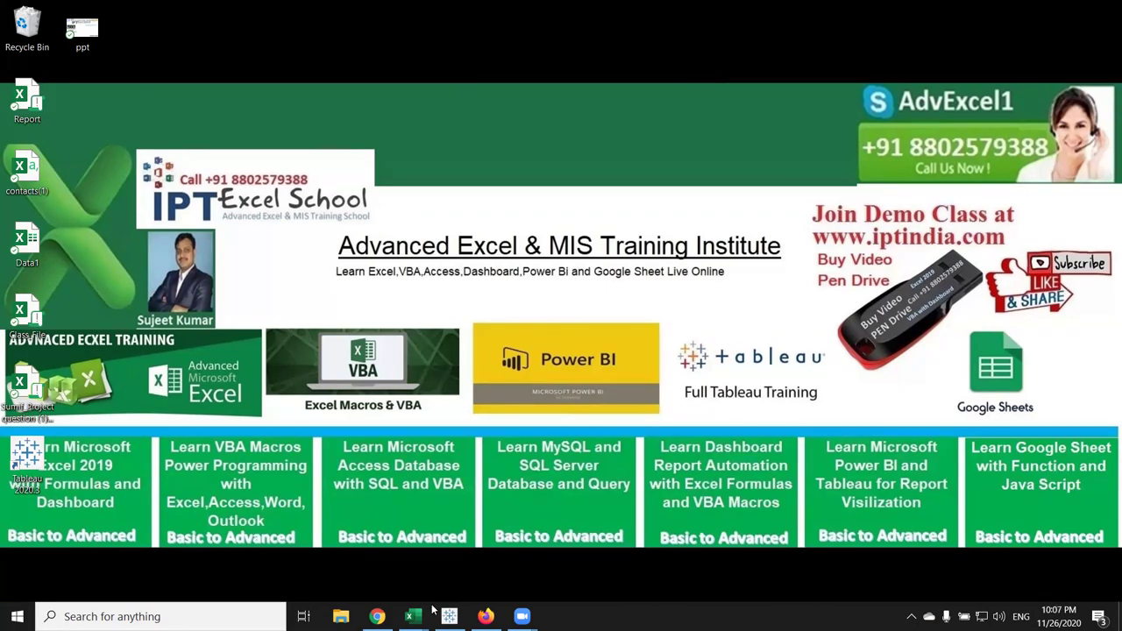
# In Gmail's Sent folder, open the 'Custom Format Link' email and expand its first message
pyautogui.click(377, 617)
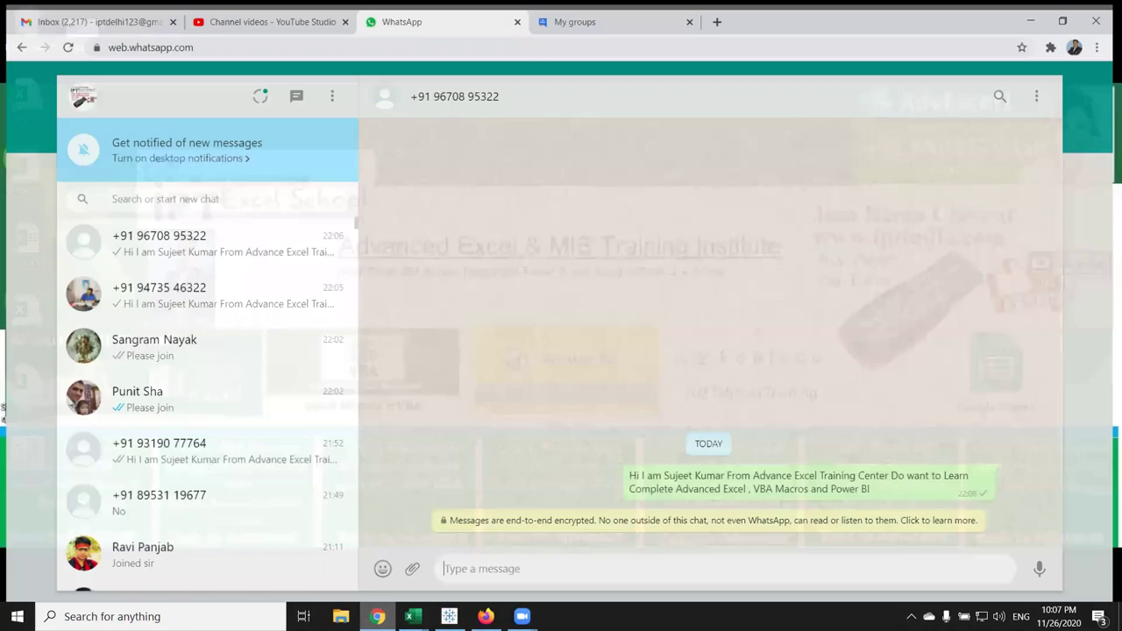
pyautogui.click(105, 12)
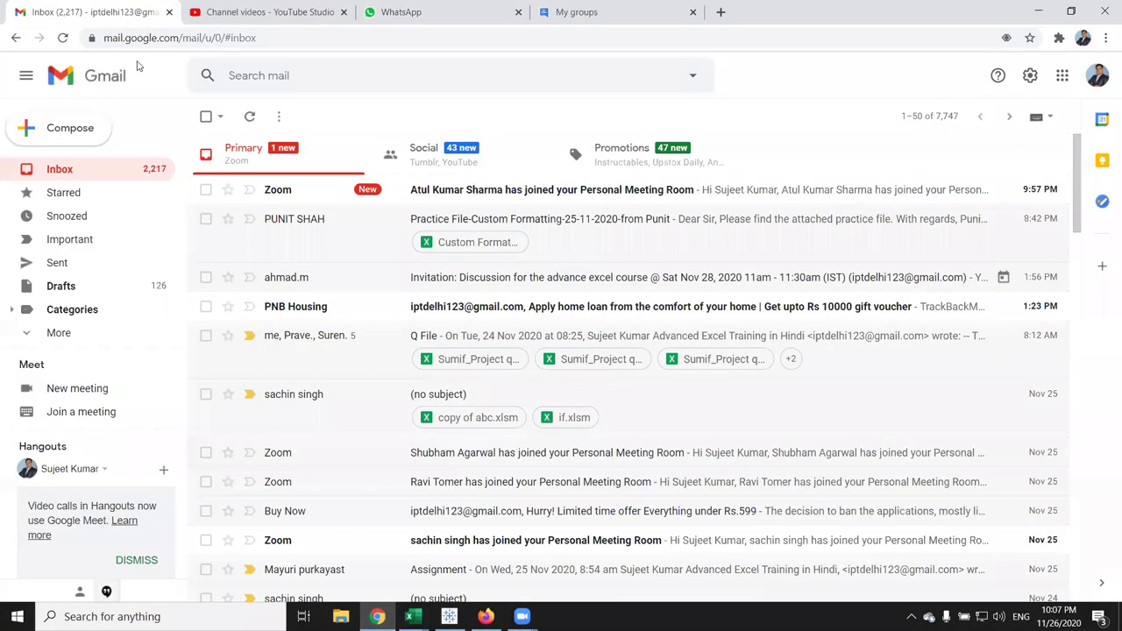
pyautogui.click(57, 263)
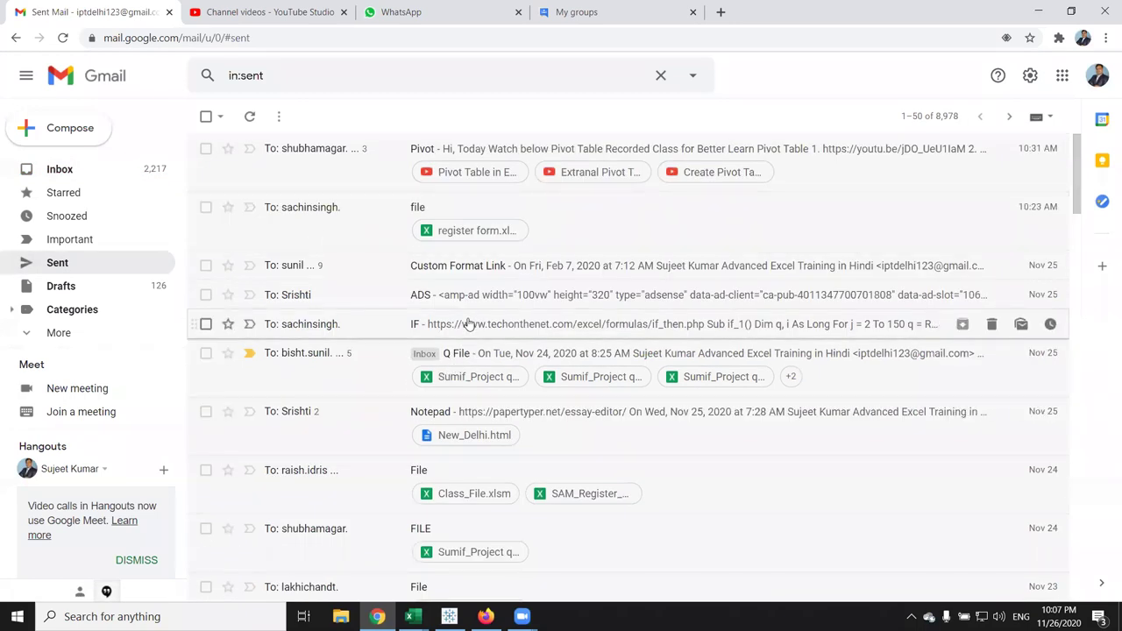
pyautogui.click(475, 269)
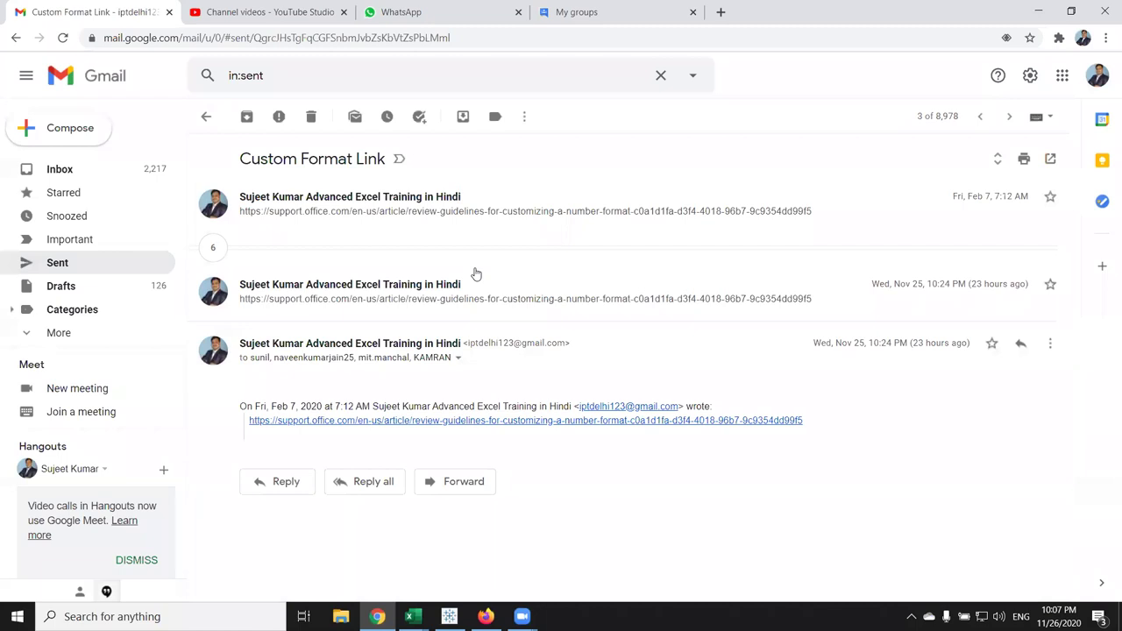
pyautogui.click(377, 212)
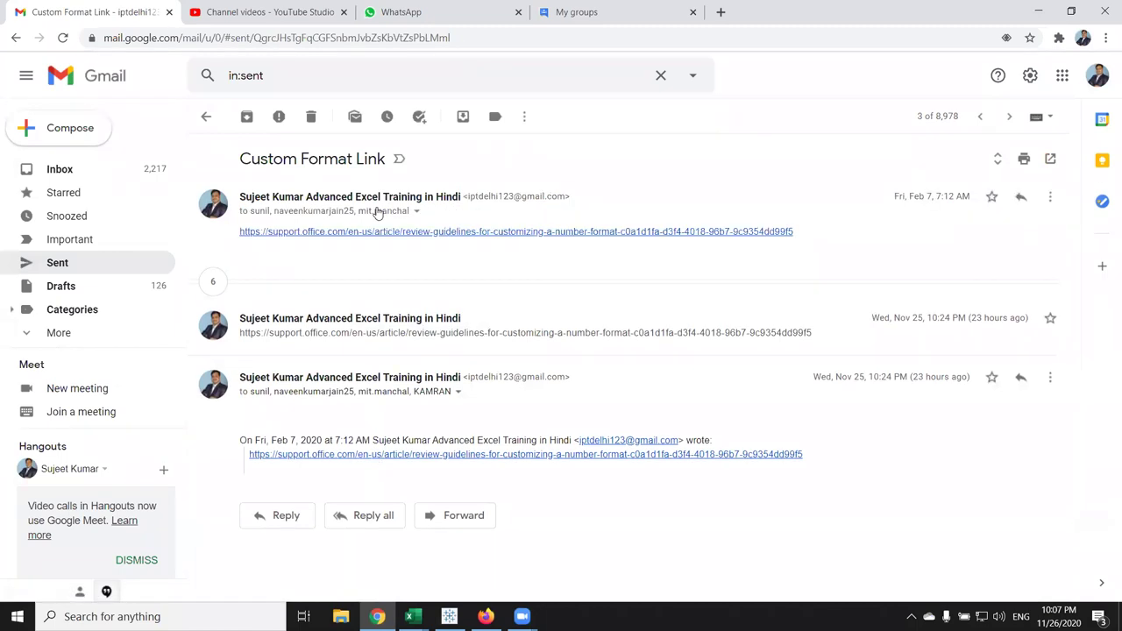
# Open the Microsoft Support number-format article, select its <POSITIVE>;<NEGATIVE>;<ZERO>;<TEXT> line, and return to Book14
pyautogui.click(369, 232)
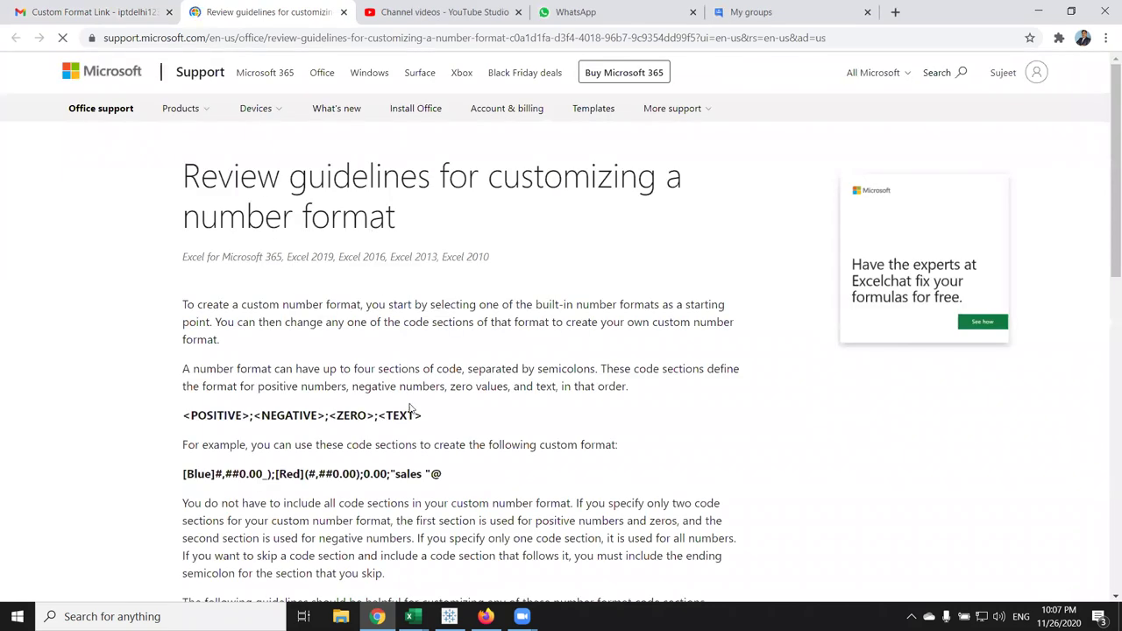
pyautogui.scroll(-2, 409, 407)
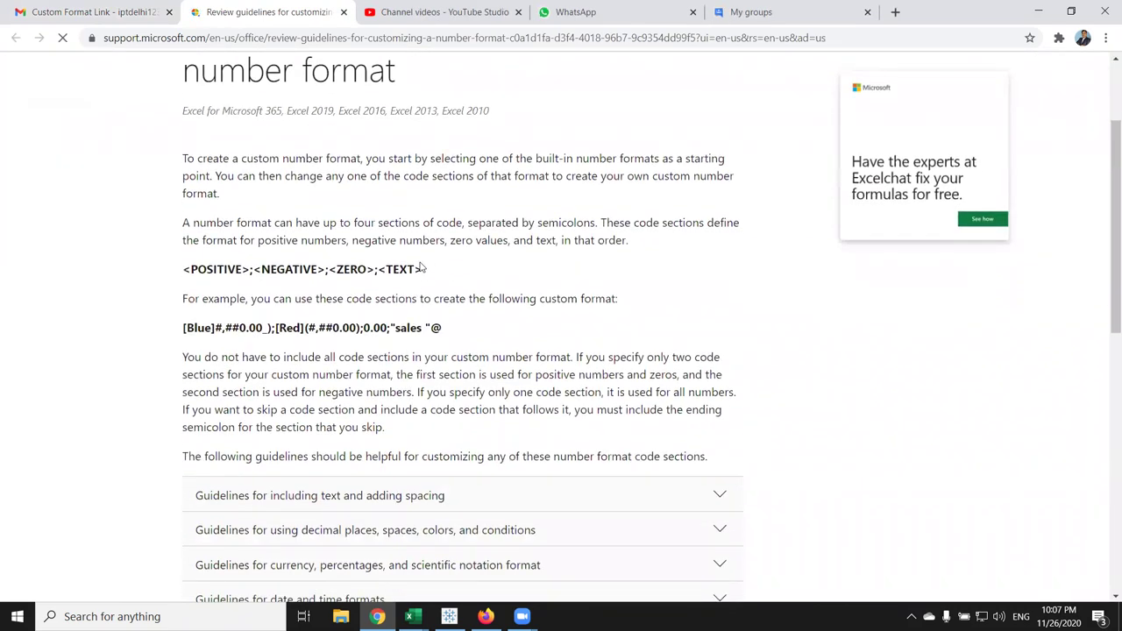
pyautogui.moveTo(424, 270); pyautogui.dragTo(183, 270)
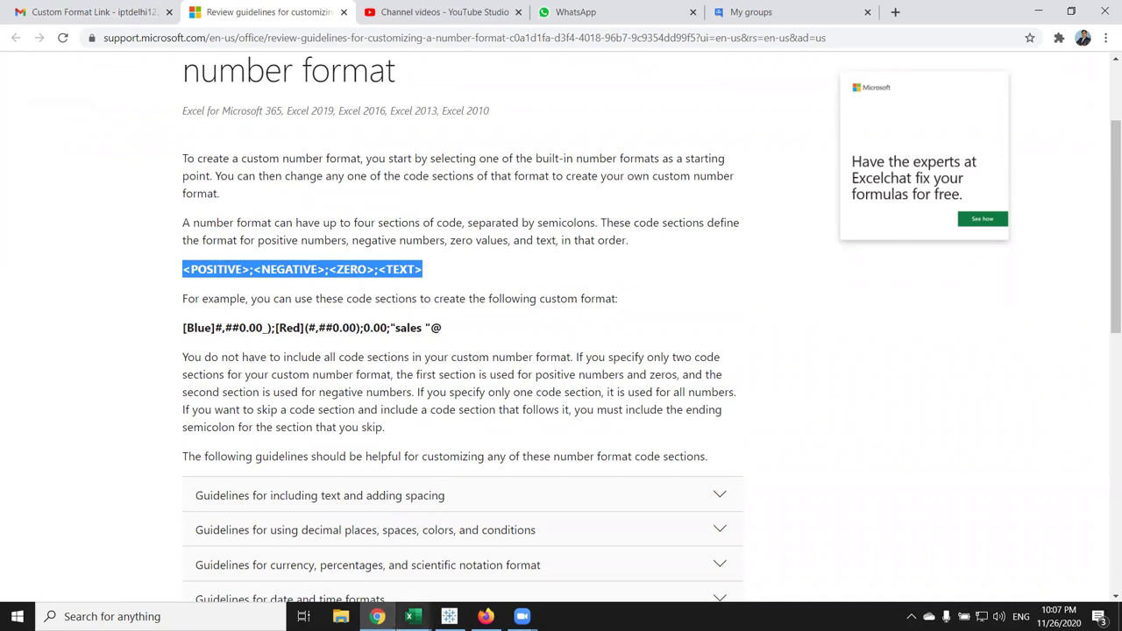
pyautogui.click(412, 602)
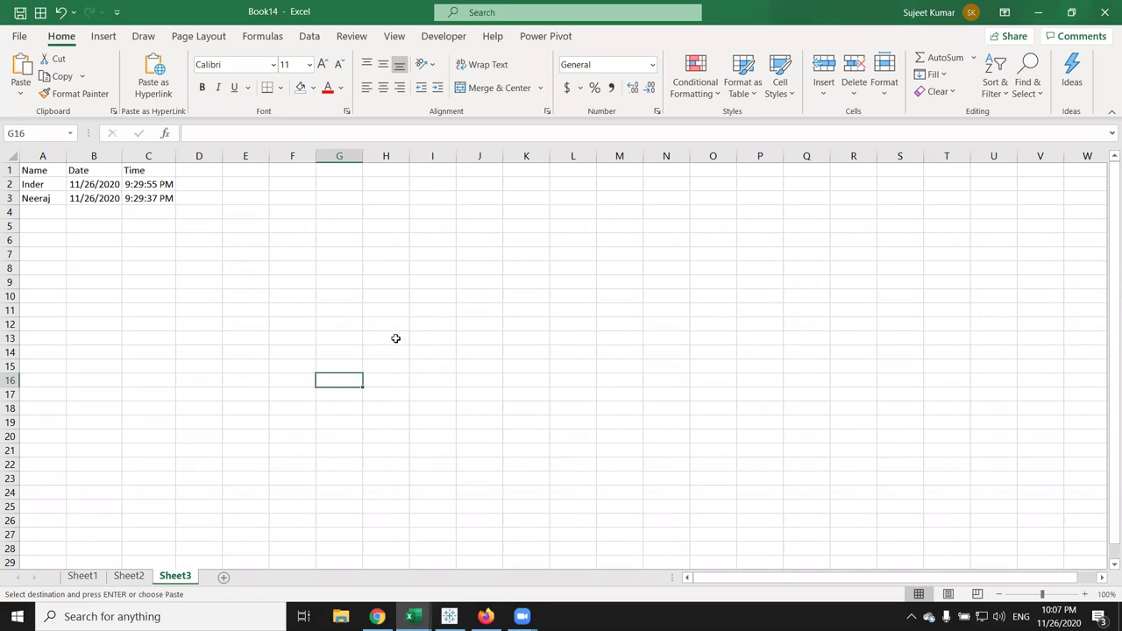
# Enter 1500 in cell H8 on Sheet3
pyautogui.click(373, 269)
pyautogui.write('1500')
pyautogui.press('Return')
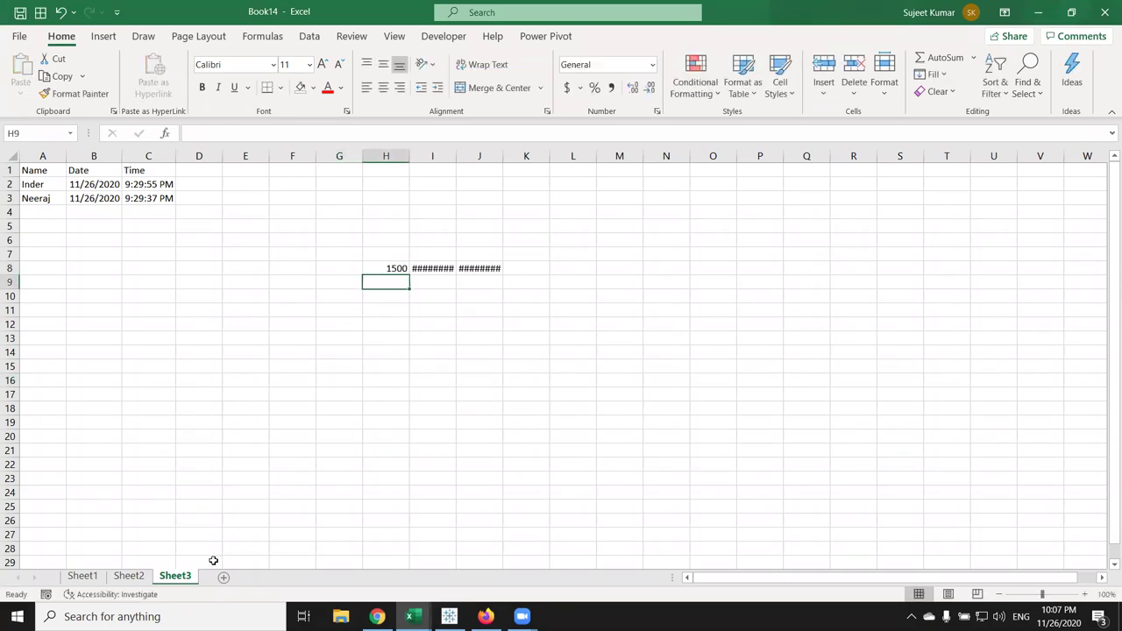
# Add a new Sheet4 and enter 1500 in its cell F15
pyautogui.click(224, 577)
pyautogui.click(291, 373)
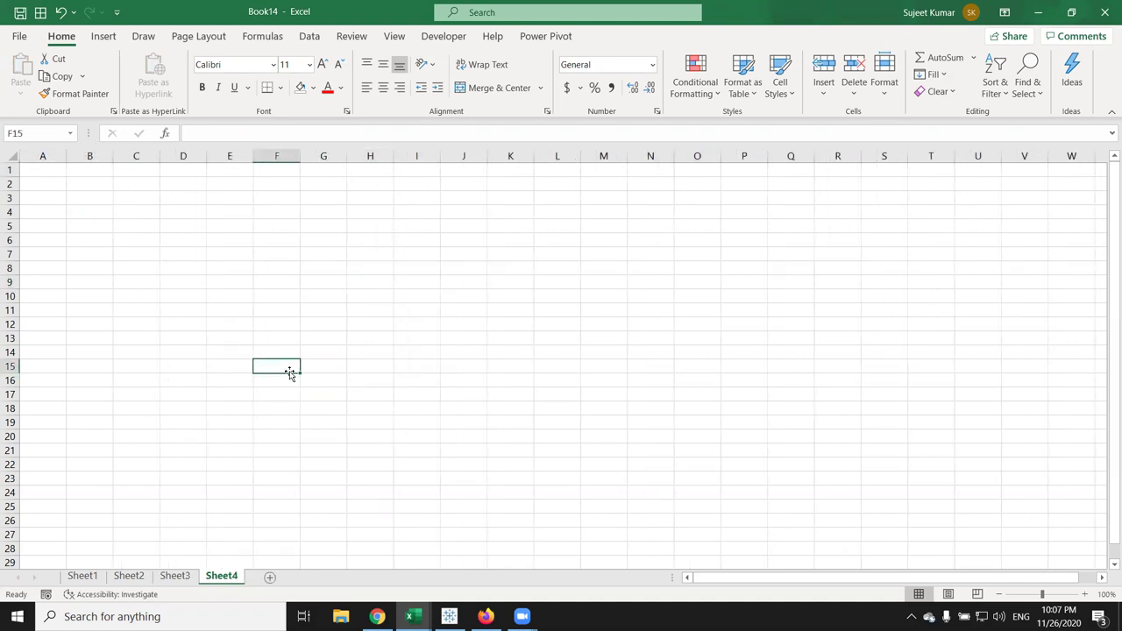
pyautogui.write('1500')
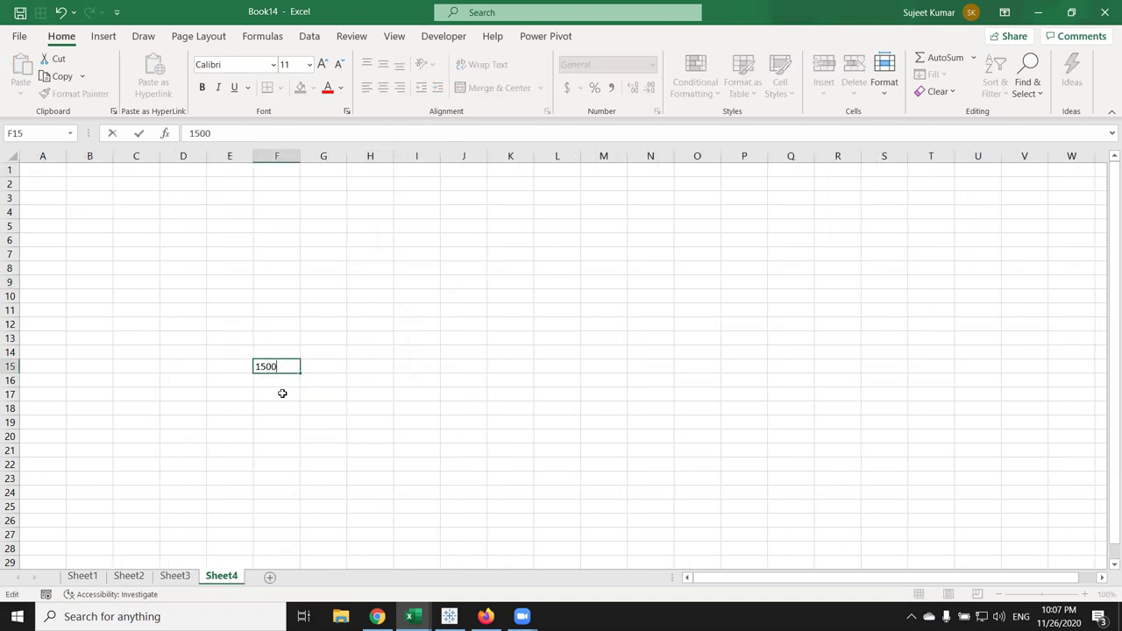
pyautogui.click(280, 397)
pyautogui.click(276, 368)
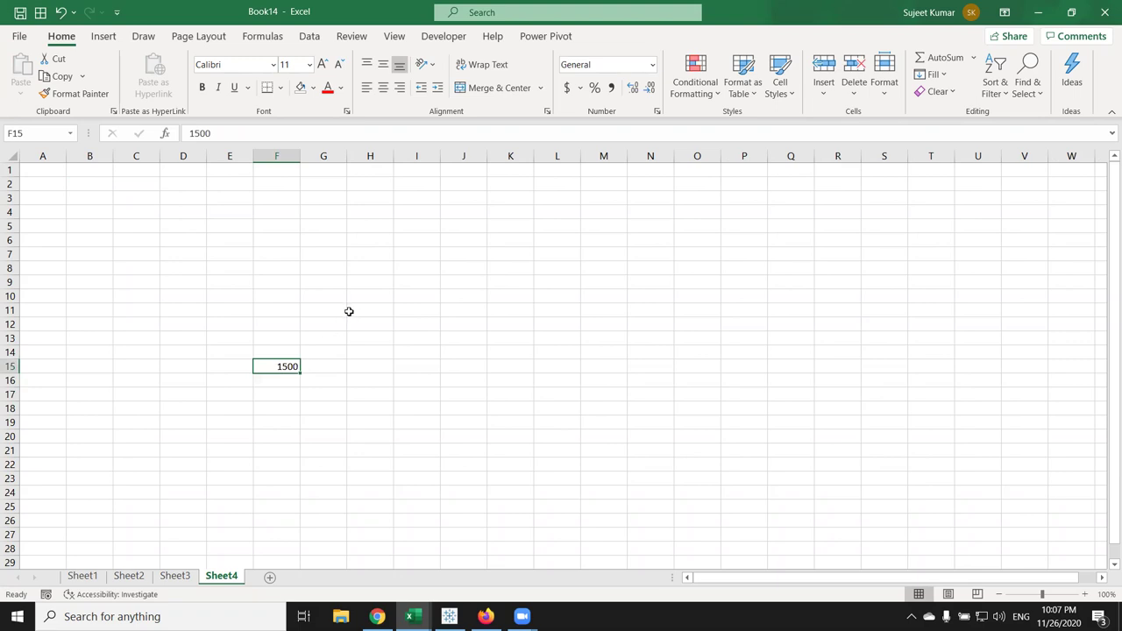
# Give F15 the custom number format "MRP" # so it displays MRP 1500
pyautogui.click(657, 111)
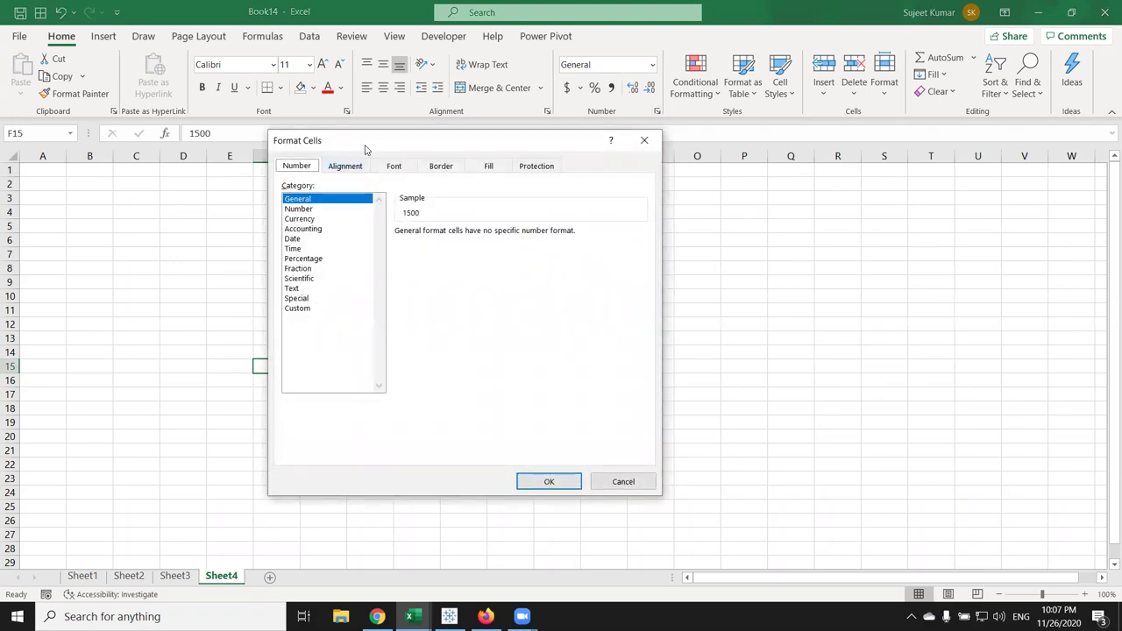
pyautogui.moveTo(363, 148); pyautogui.dragTo(604, 166)
pyautogui.click(536, 327)
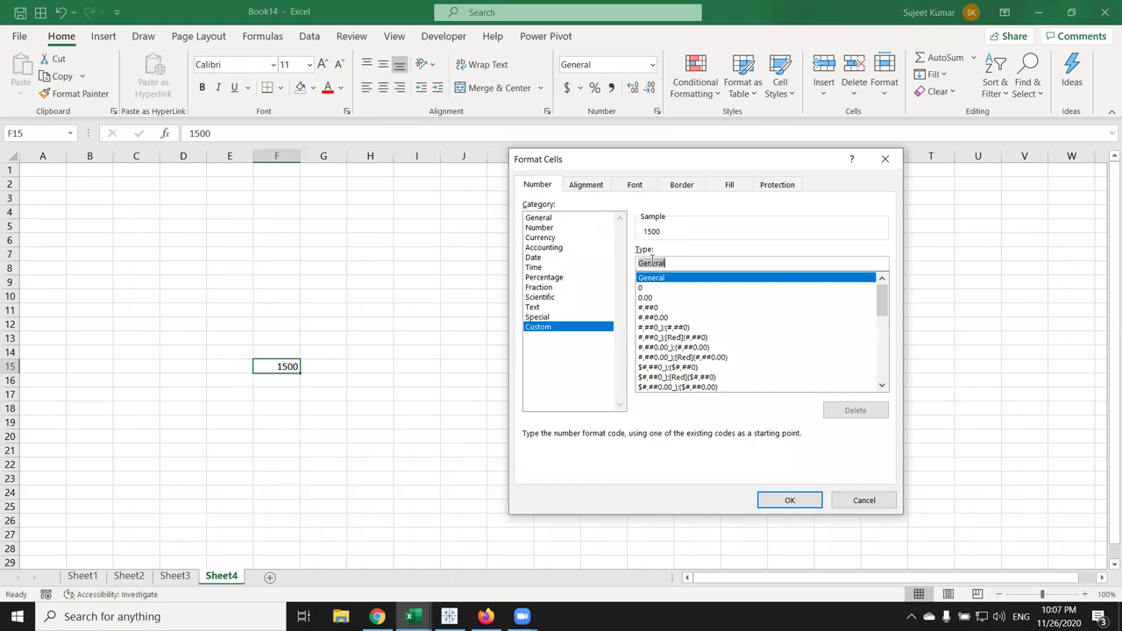
pyautogui.write('MRP')
pyautogui.press('BackSpace')
pyautogui.press('BackSpace')
pyautogui.press('BackSpace')
pyautogui.write('"MRP"')
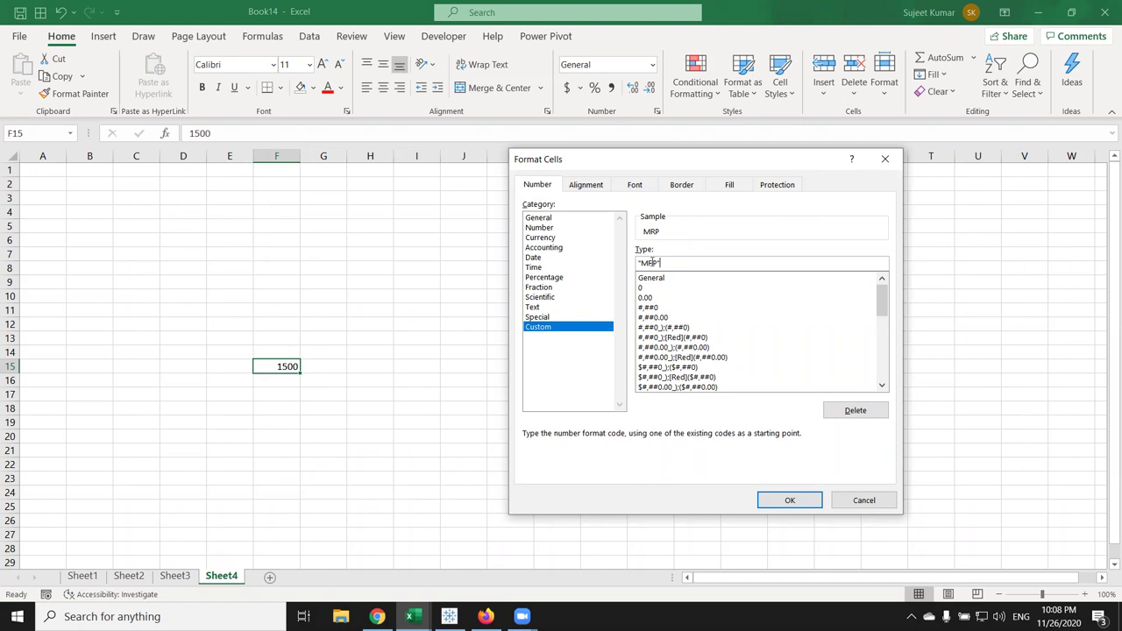
pyautogui.write('#')
pyautogui.press('Return')
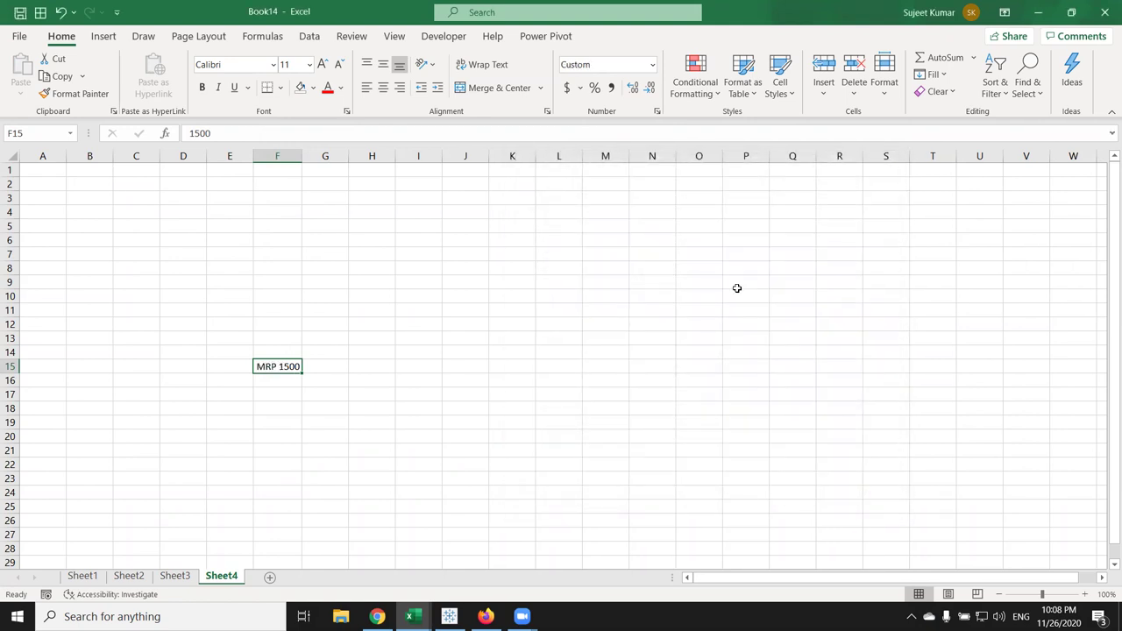
# Change F15's value to -50, which displays as -MRP 50
pyautogui.write('-')
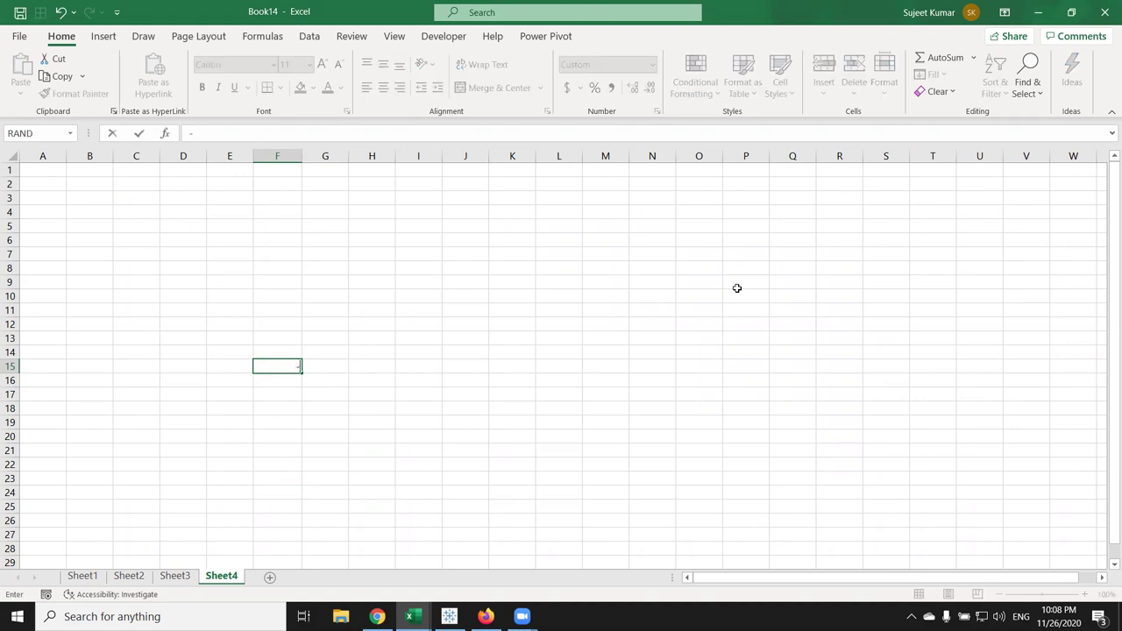
pyautogui.write('MRP 50')
pyautogui.press('Return')
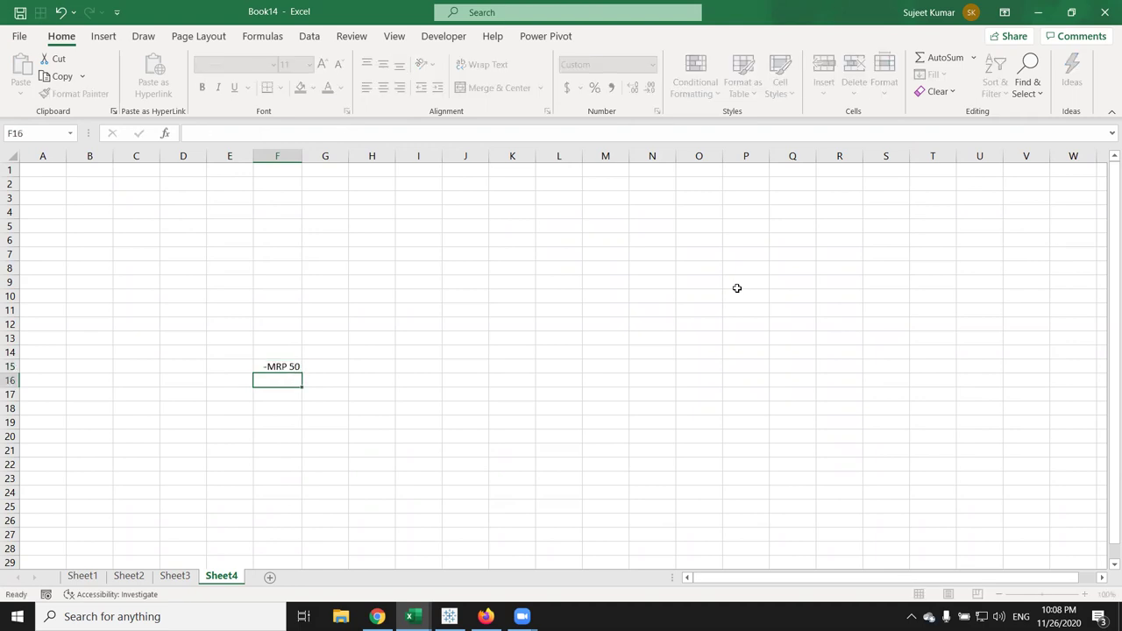
pyautogui.press('Up')
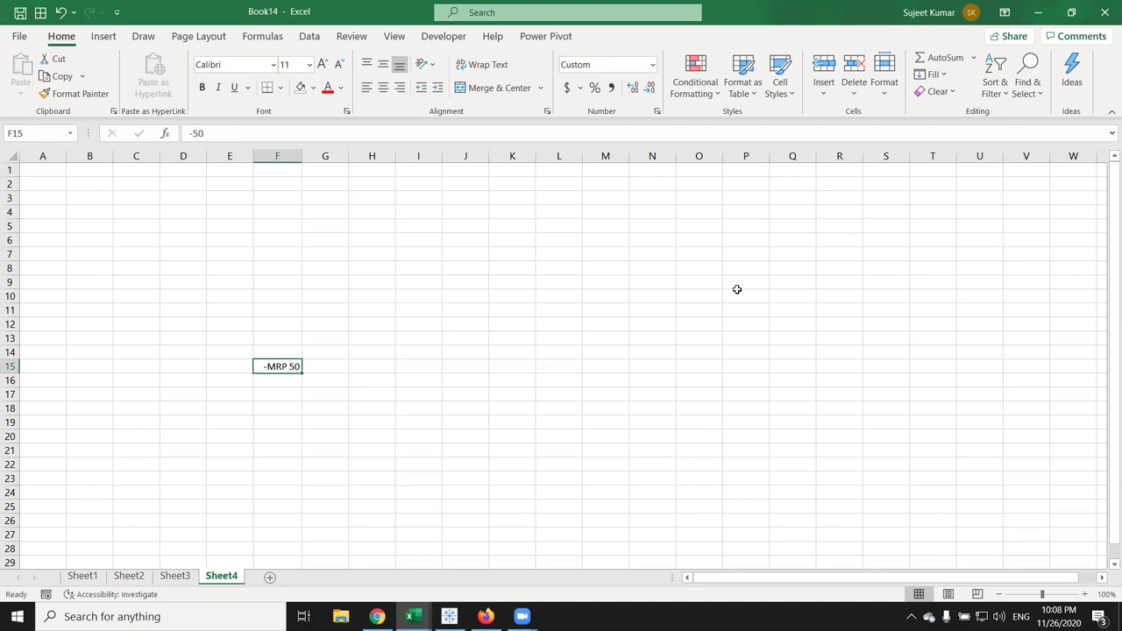
# Add a semicolon-separated negative section with its own label to F15's custom format code
pyautogui.click(658, 112)
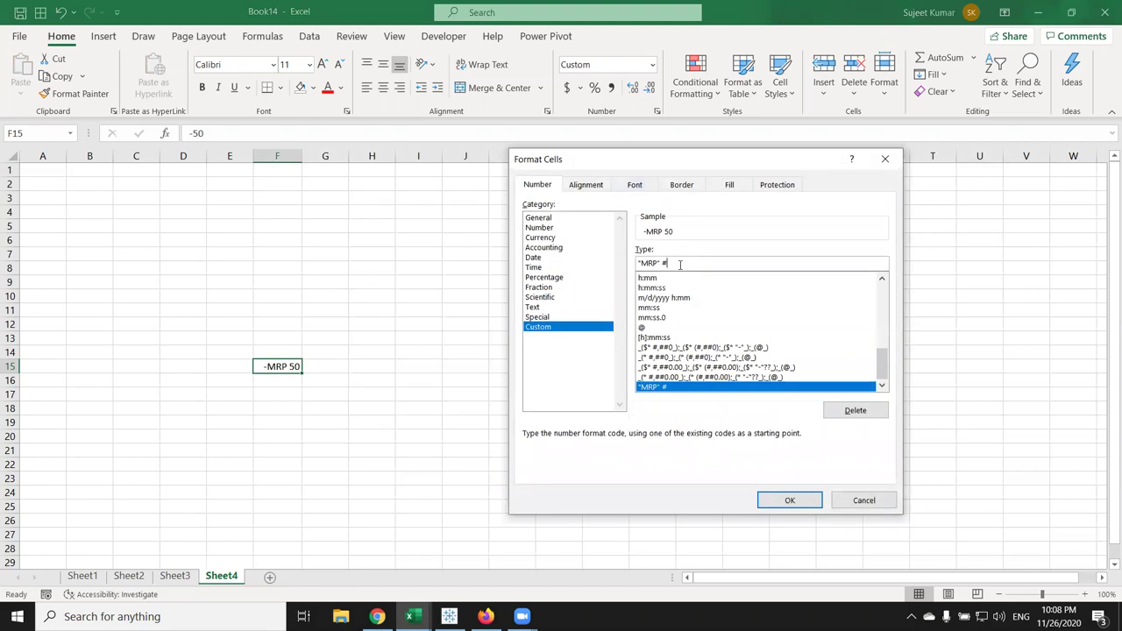
pyautogui.press('BackSpace')
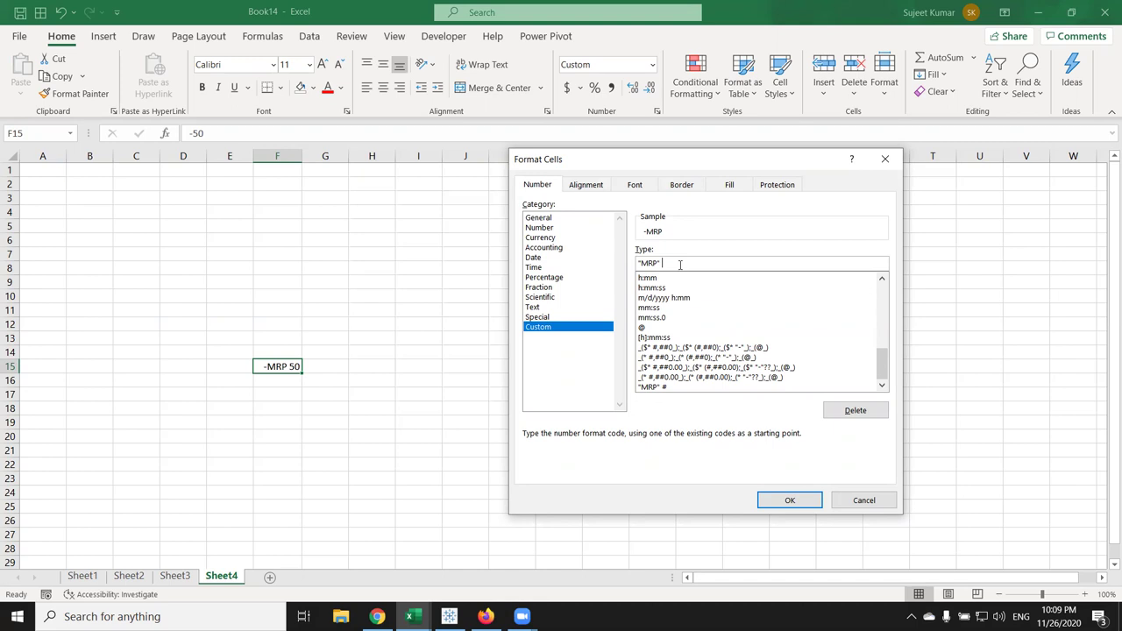
pyautogui.write('#')
pyautogui.write(';')
pyautogui.write(' "Loss" ')
pyautogui.write('#')
pyautogui.press('Return')
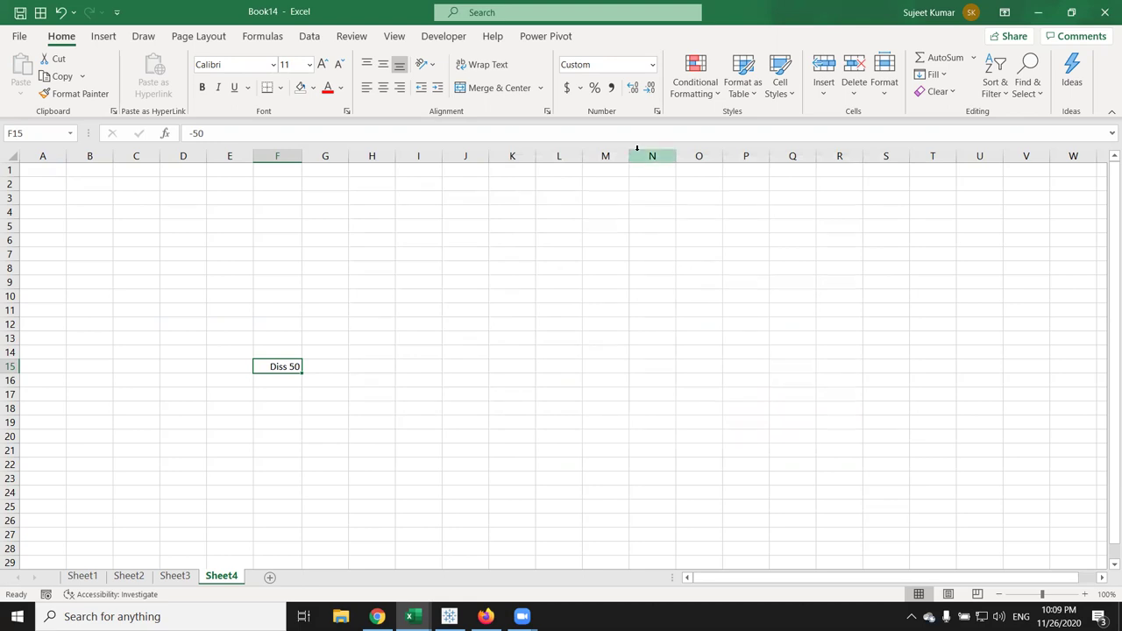
# Enter 154 in cell K8
pyautogui.click(503, 267)
pyautogui.write('154')
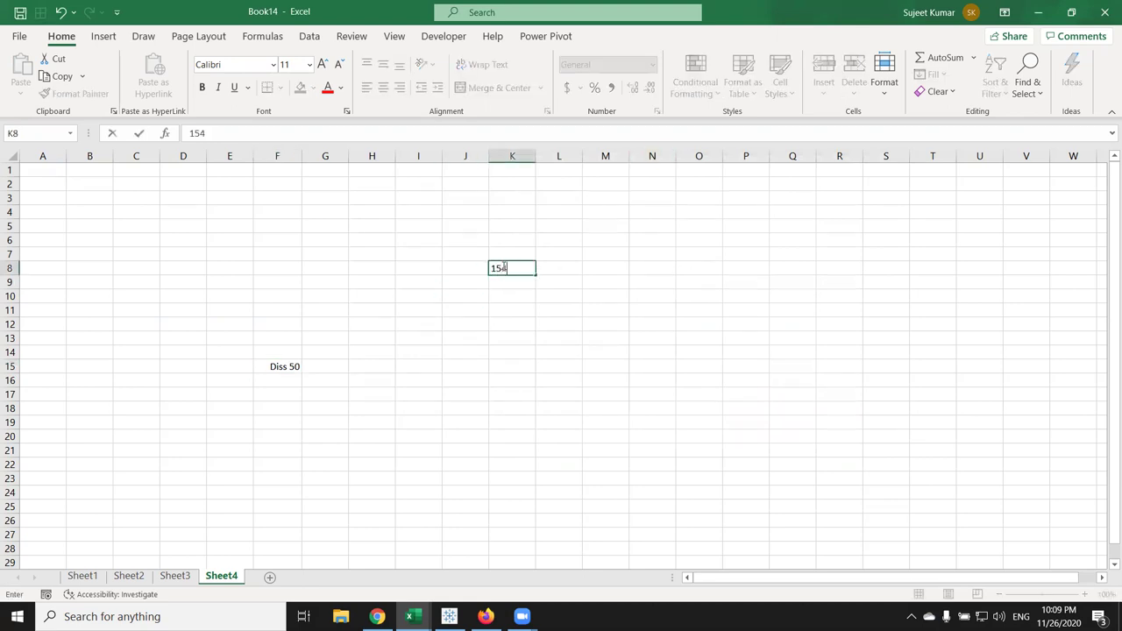
pyautogui.press('Return')
pyautogui.click(503, 267)
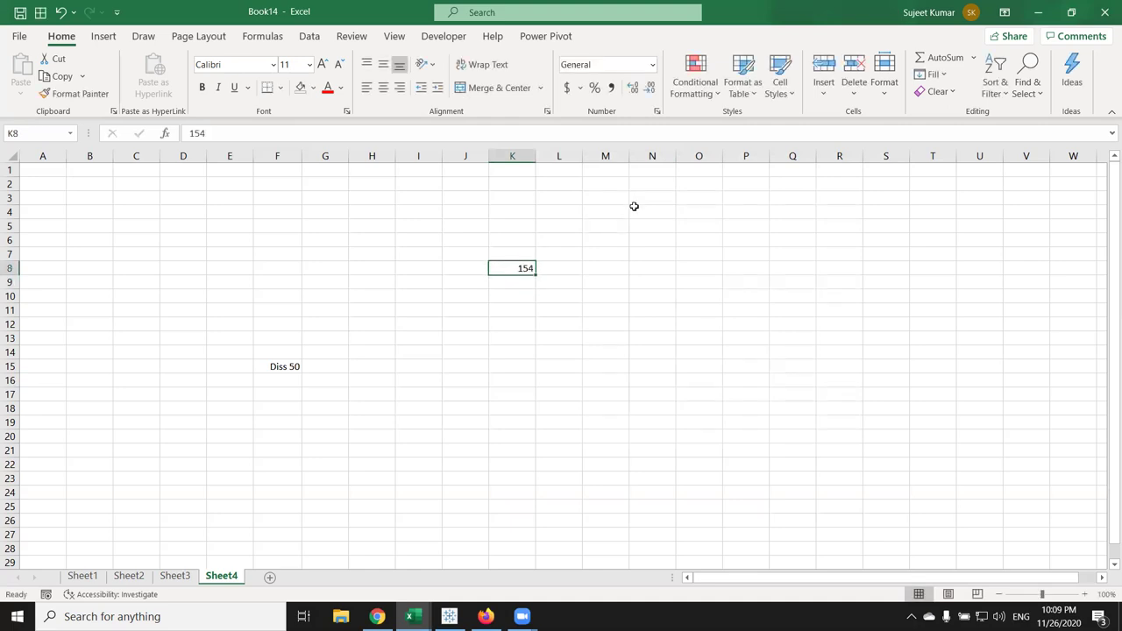
# Type the custom format code "MRP" ; "DISS" ; "Free" ; "NOT" for K8
pyautogui.click(656, 112)
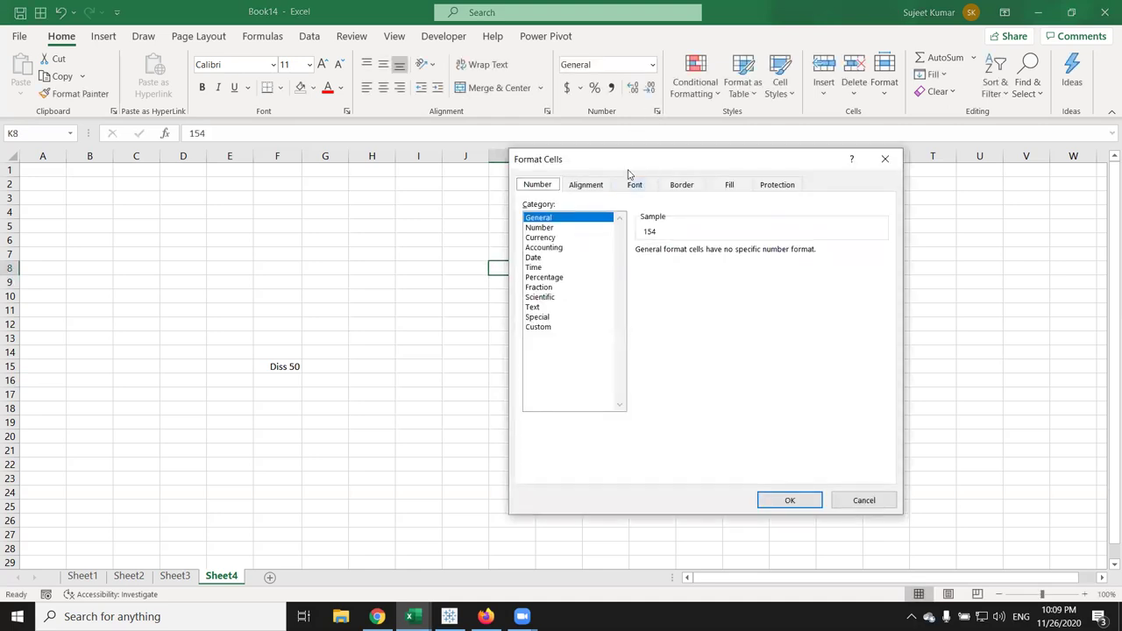
pyautogui.moveTo(629, 166); pyautogui.dragTo(728, 159)
pyautogui.click(657, 322)
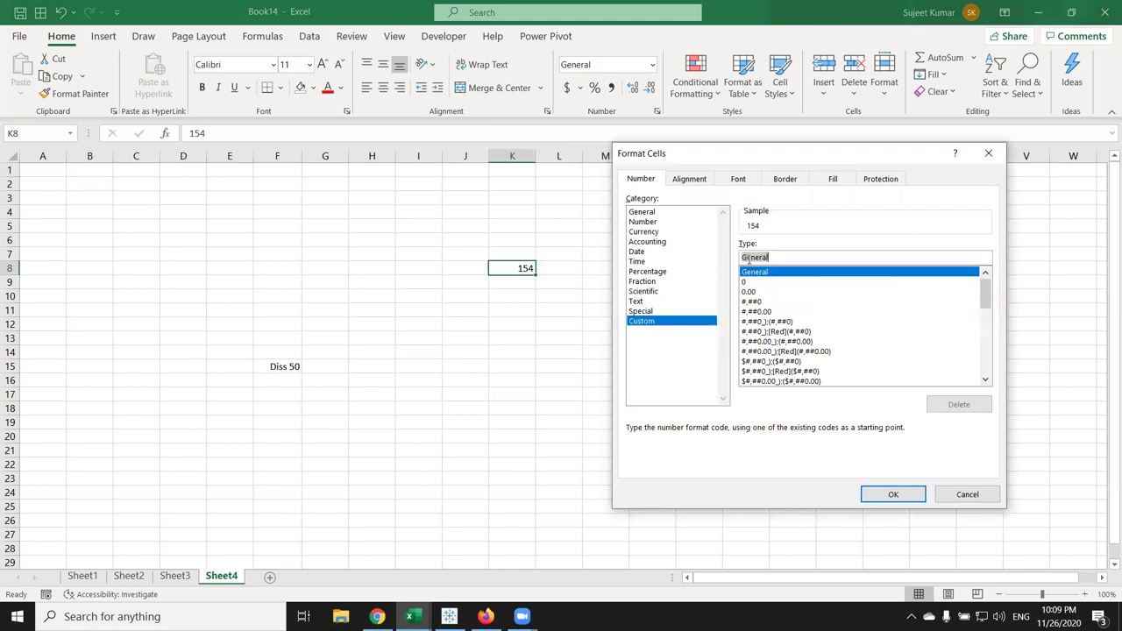
pyautogui.write('"')
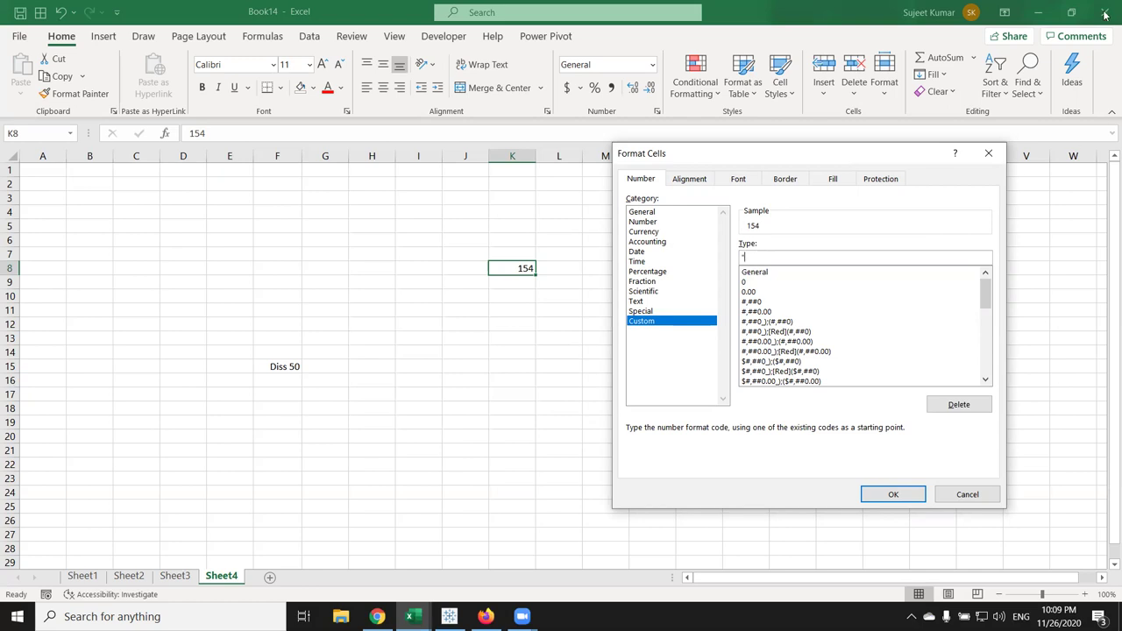
pyautogui.write('MRP" ; ')
pyautogui.write('DISS')
pyautogui.press('BackSpace')
pyautogui.press('BackSpace')
pyautogui.press('BackSpace')
pyautogui.press('BackSpace')
pyautogui.write('"DISS"')
pyautogui.write(' ; "')
pyautogui.write('Free')
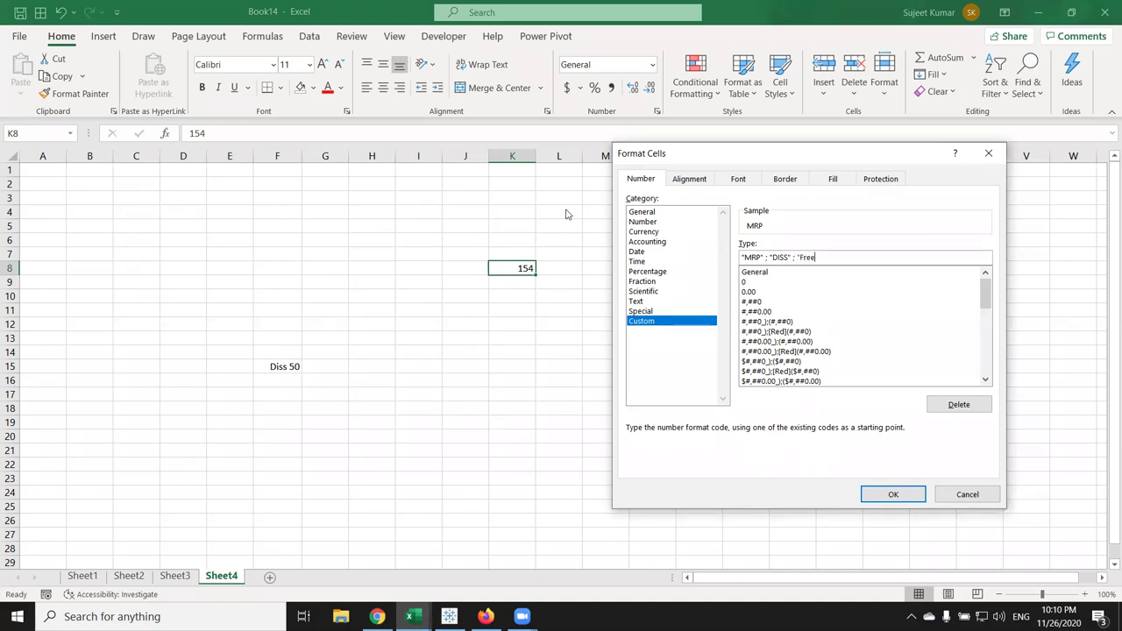
pyautogui.write('" ; "')
pyautogui.write('NOT')
# Raise the computer's speaker volume from 80 to 100, leaving the format dialog open
pyautogui.click(462, 158)
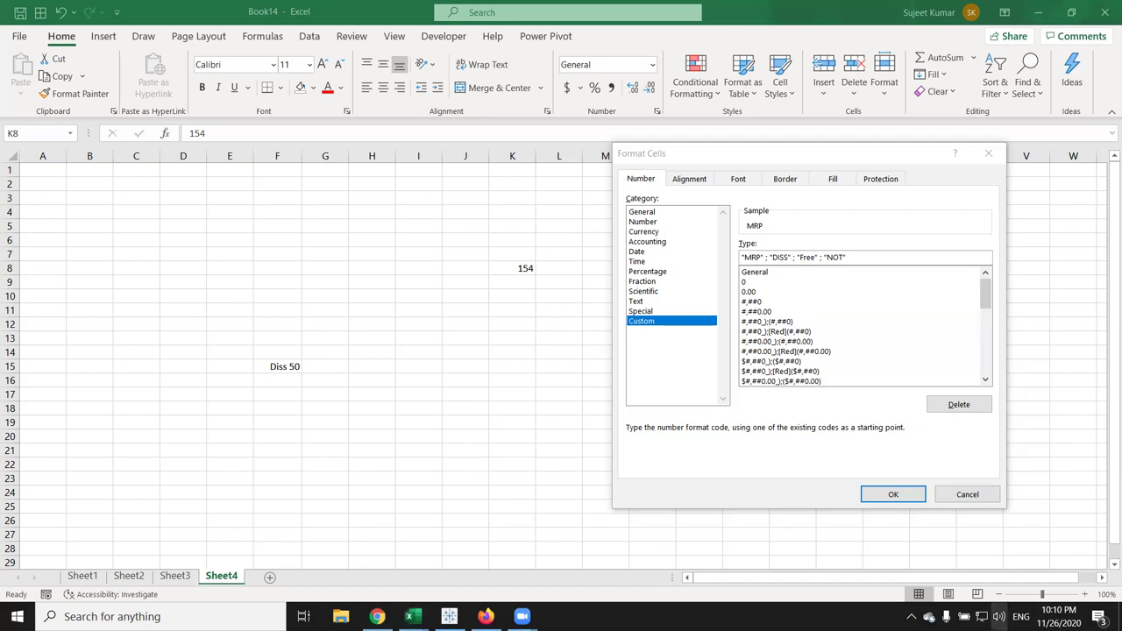
pyautogui.click(999, 617)
pyautogui.moveTo(1048, 583); pyautogui.dragTo(1075, 583)
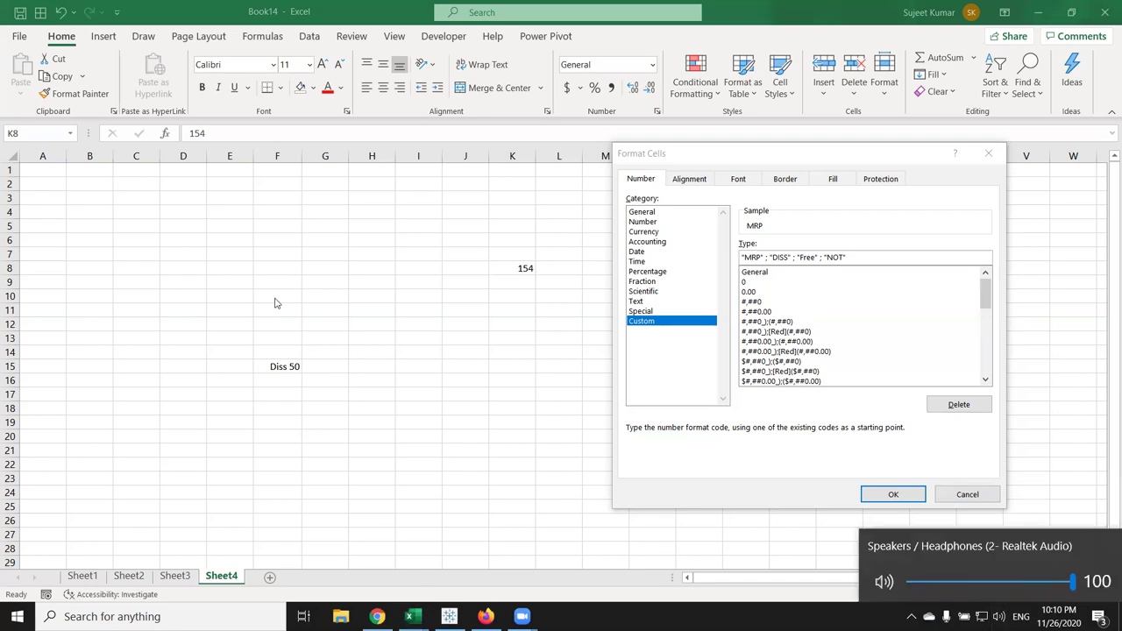
pyautogui.click(235, 350)
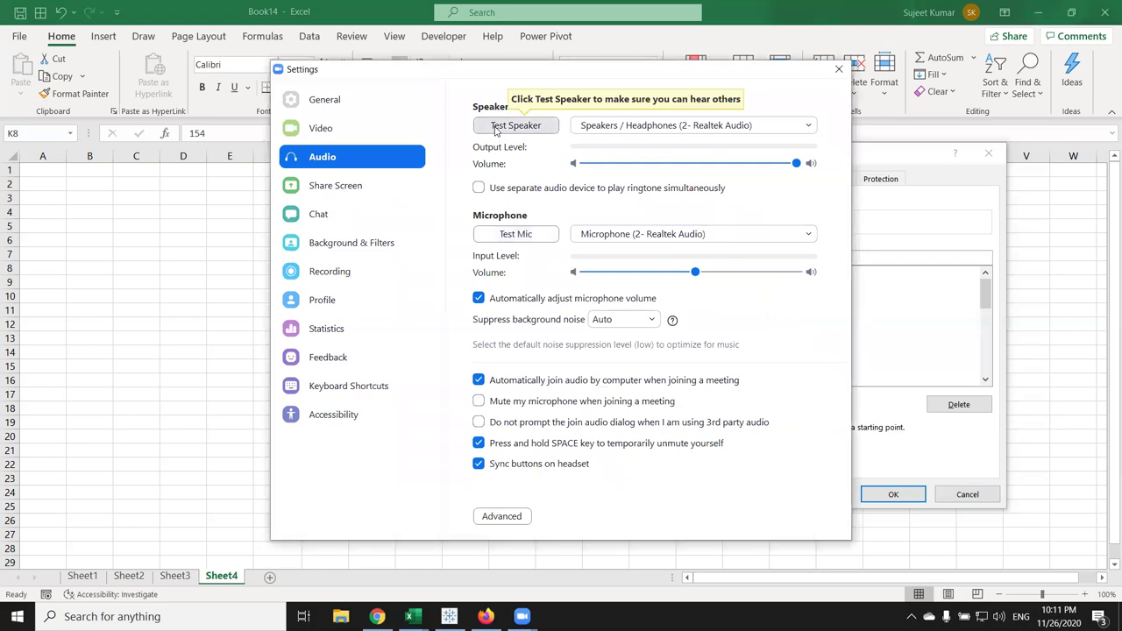
pyautogui.click(497, 128)
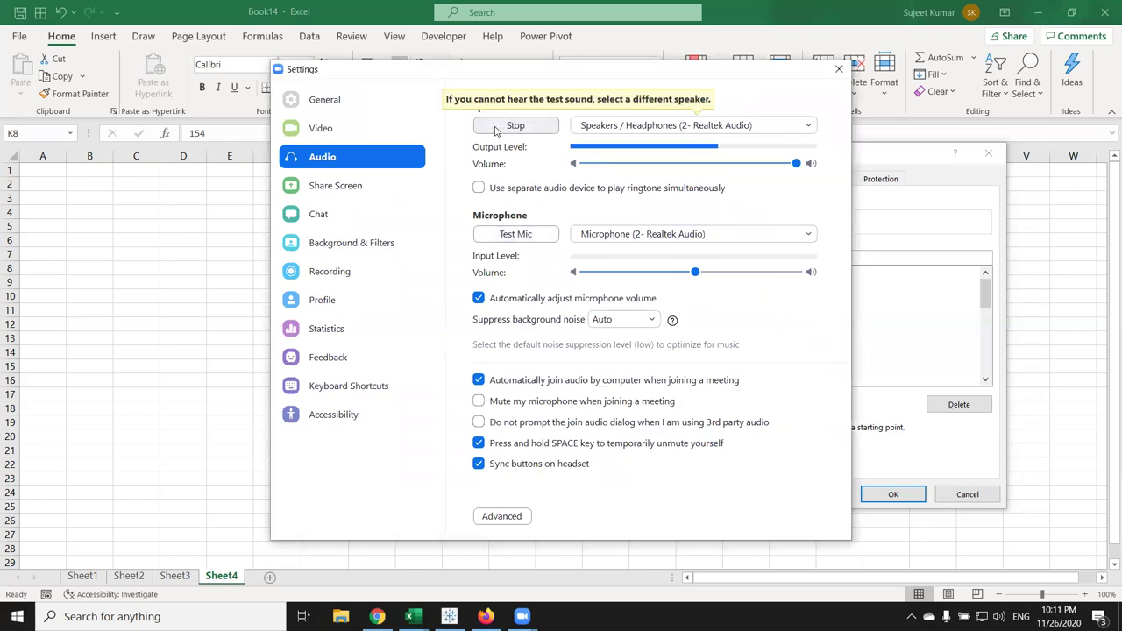
pyautogui.click(496, 130)
pyautogui.click(493, 234)
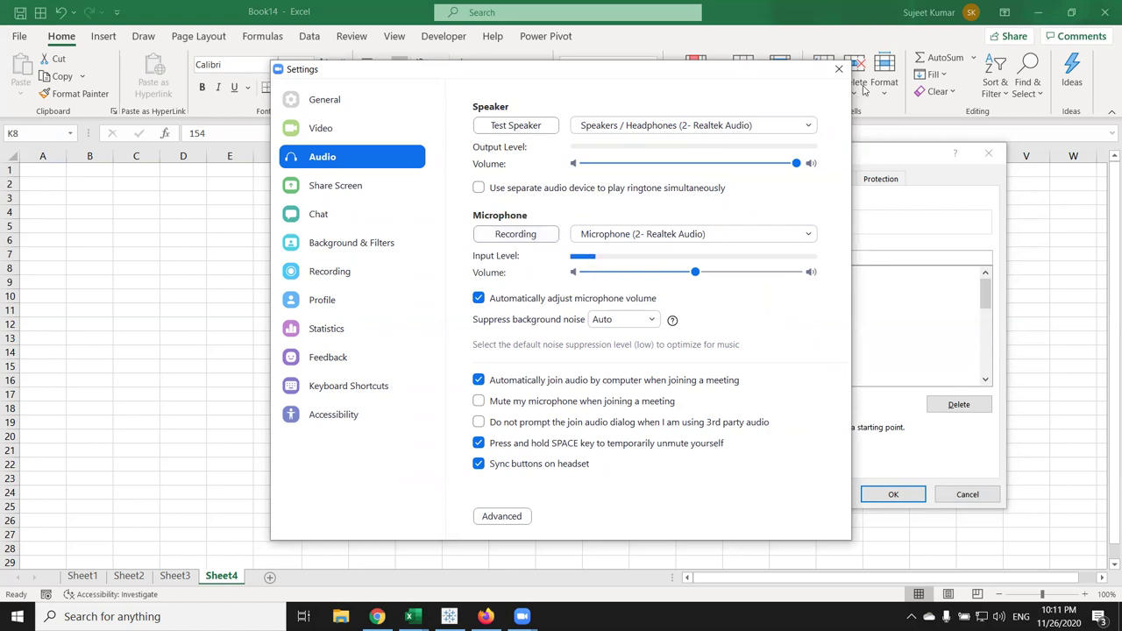
pyautogui.click(839, 68)
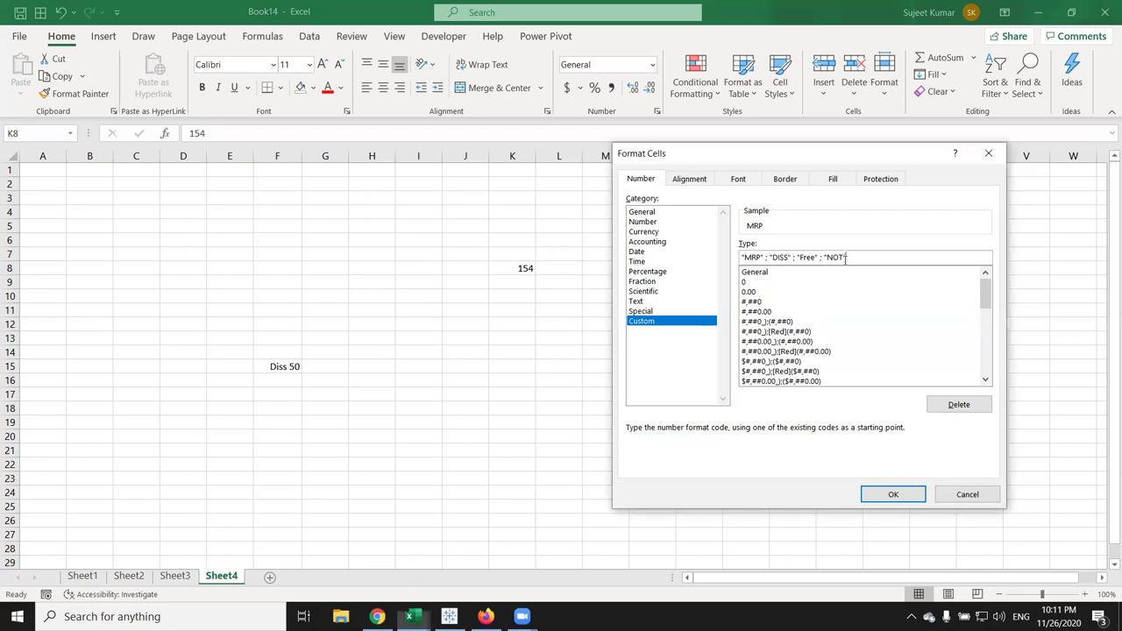
# Highlight POSITIVE and NEGATIVE in the help page's section order, comparing with Excel's format code
pyautogui.hotkey('alt', 'Tab')
pyautogui.click(618, 269)
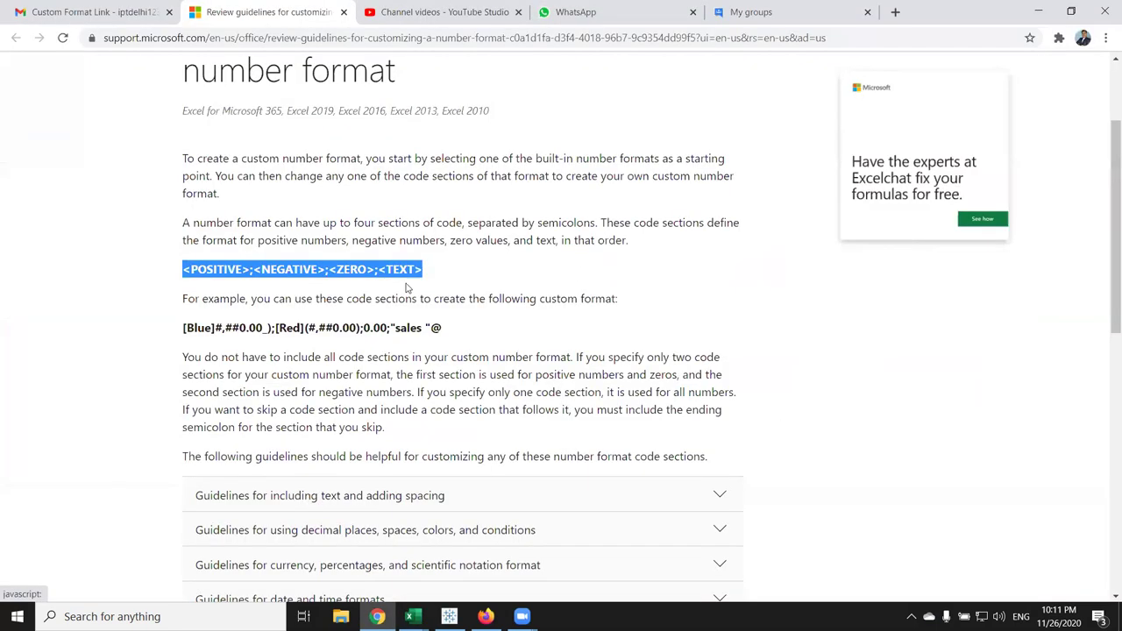
pyautogui.doubleClick(233, 272)
pyautogui.hotkey('alt', 'Tab')
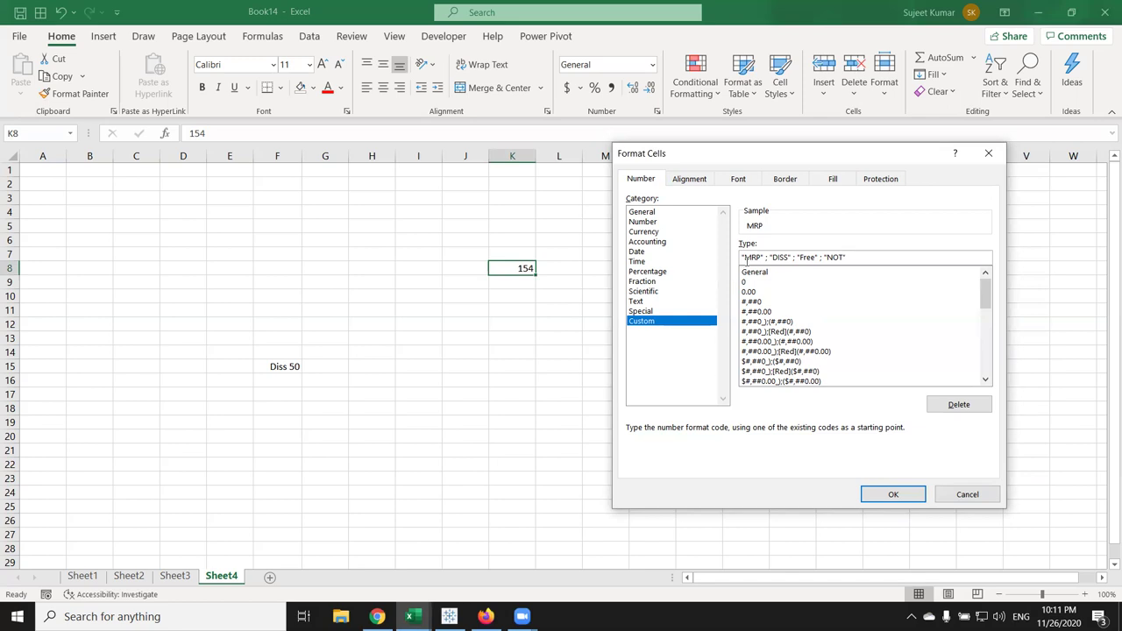
pyautogui.hotkey('alt', 'Tab')
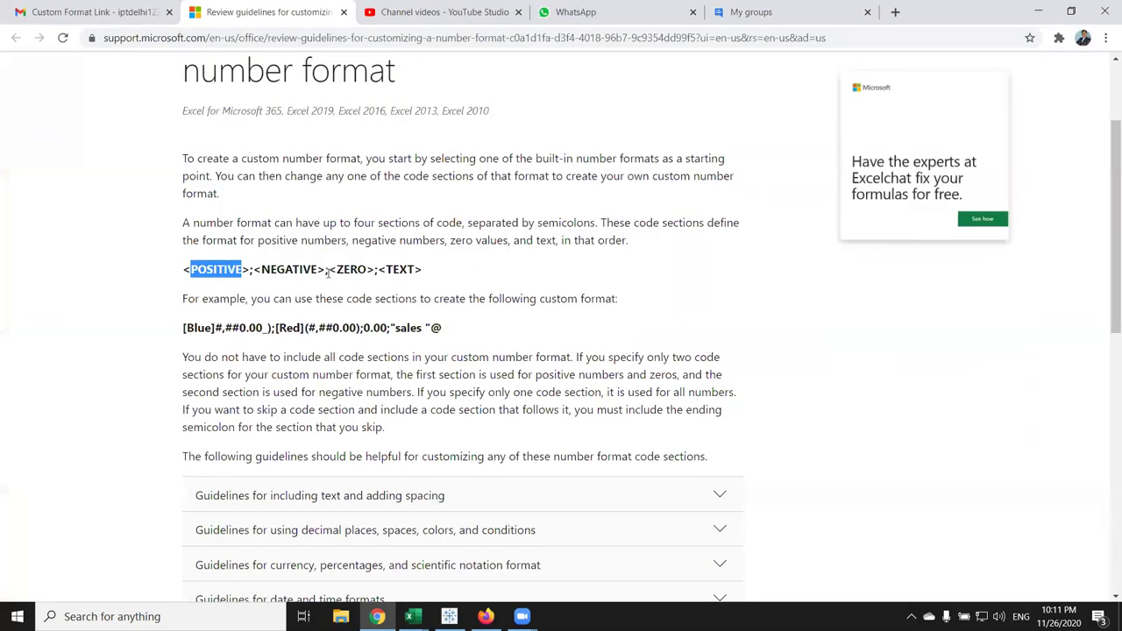
pyautogui.doubleClick(311, 272)
pyautogui.hotkey('alt', 'Tab')
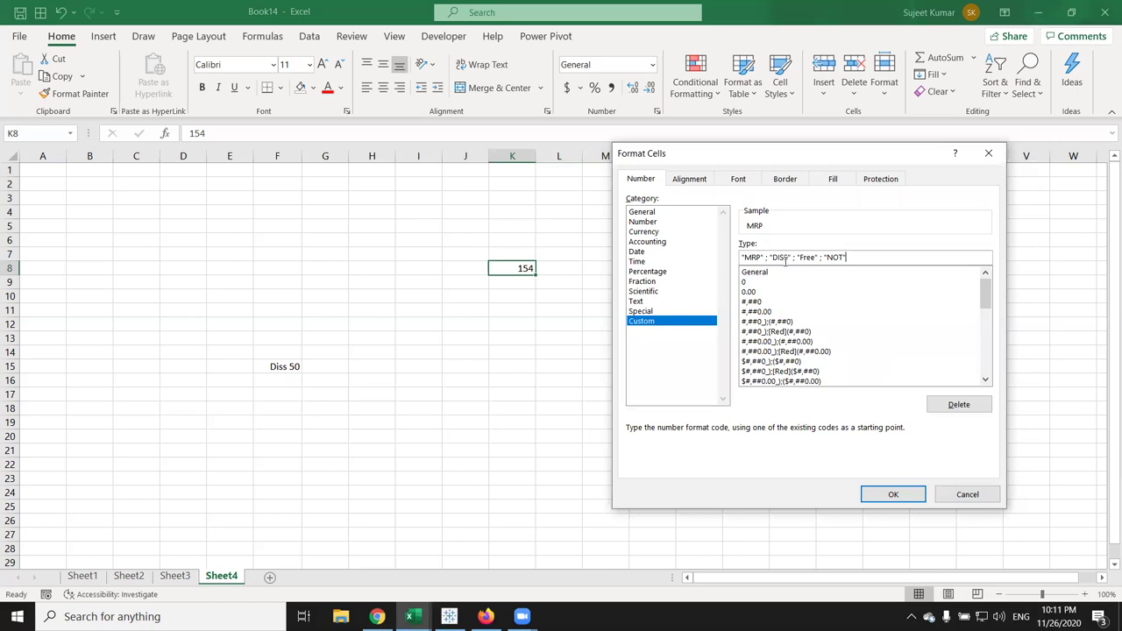
# Highlight the ZERO and TEXT sections of the order, then return to Excel's format dialog
pyautogui.hotkey('alt', 'Tab')
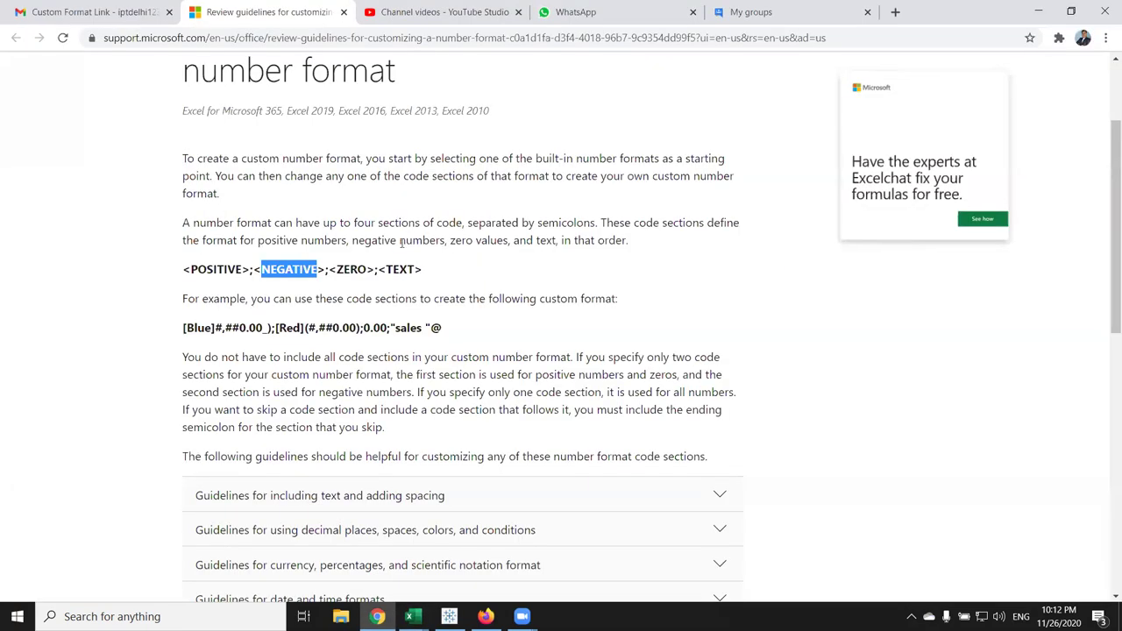
pyautogui.doubleClick(354, 269)
pyautogui.hotkey('alt', 'Tab')
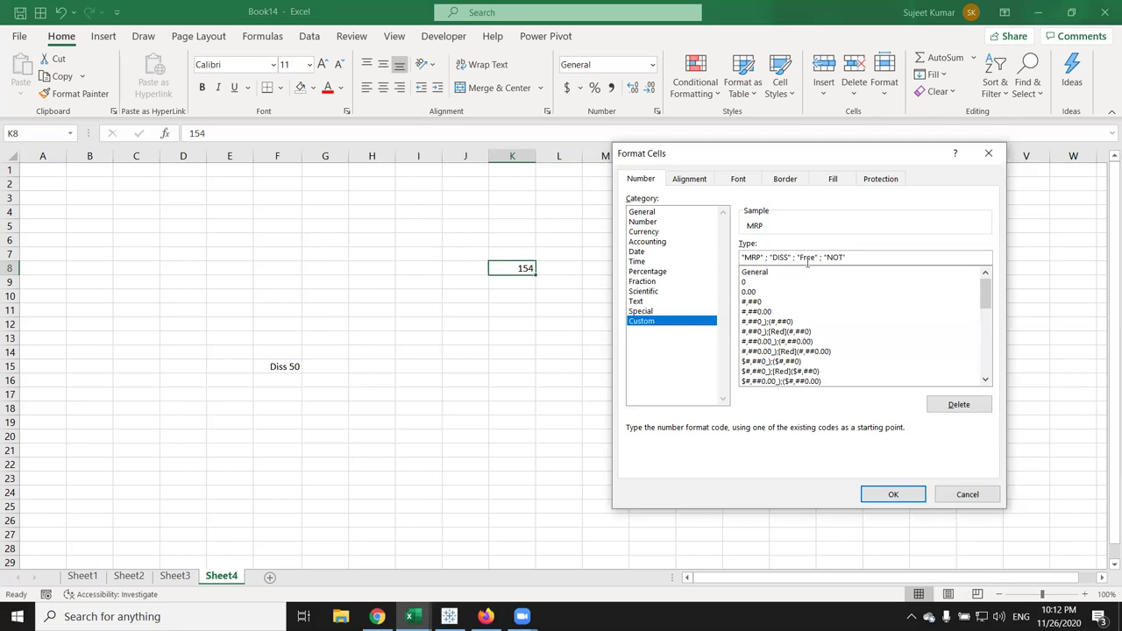
pyautogui.hotkey('alt', 'Tab')
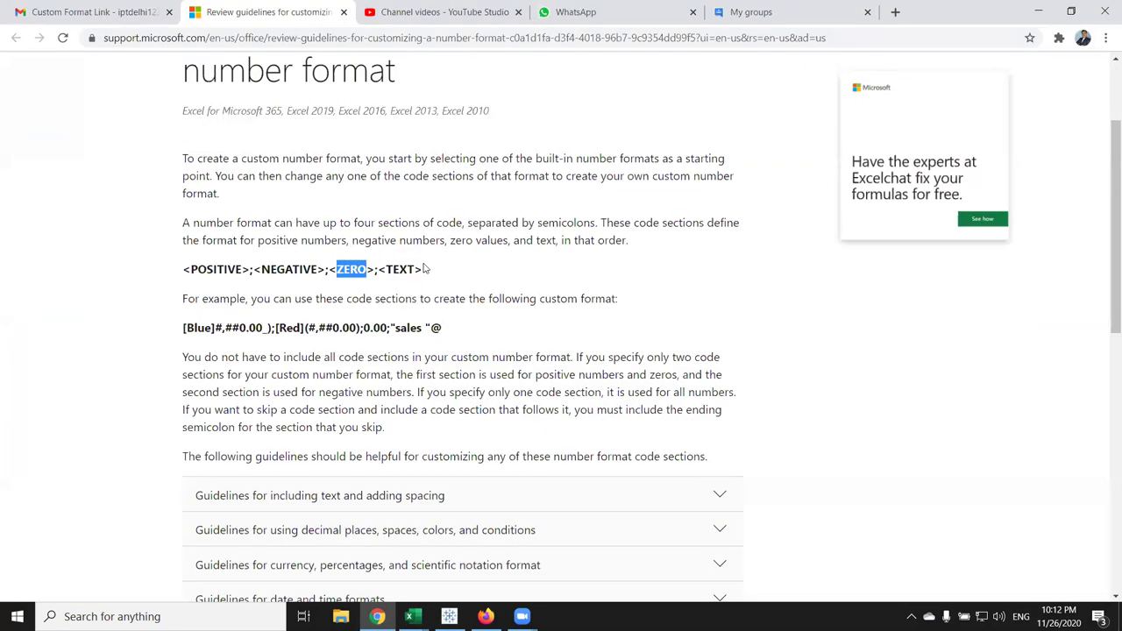
pyautogui.moveTo(412, 269); pyautogui.dragTo(423, 269)
pyautogui.hotkey('alt', 'Tab')
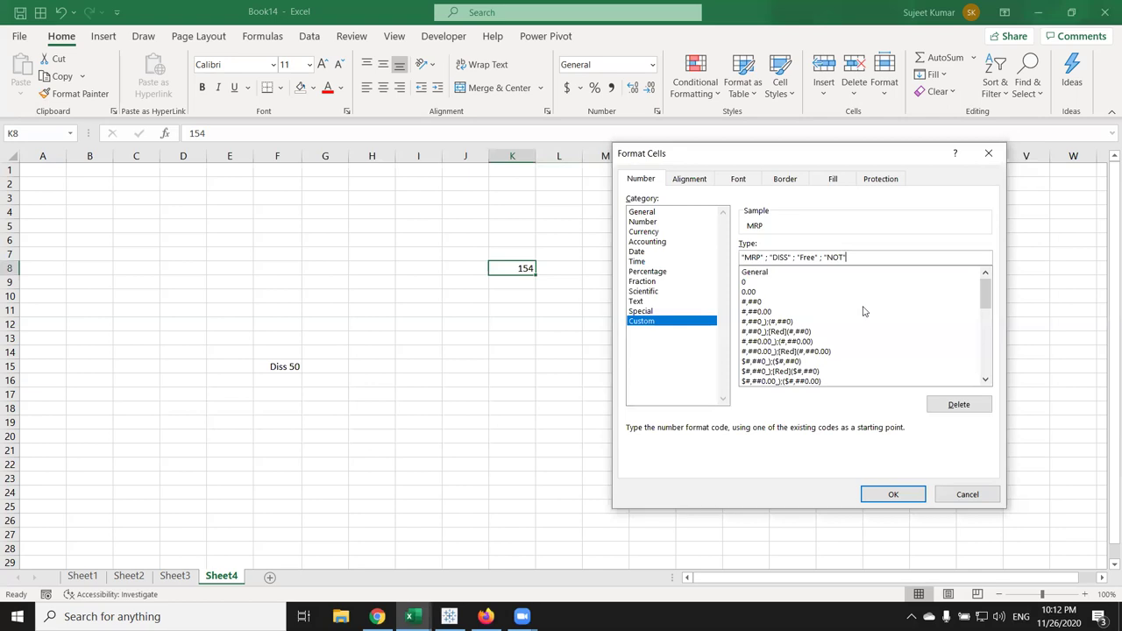
pyautogui.write('T')
# Apply K8's custom format and test the text entries DISS, Free and NOT in K8
pyautogui.click(892, 494)
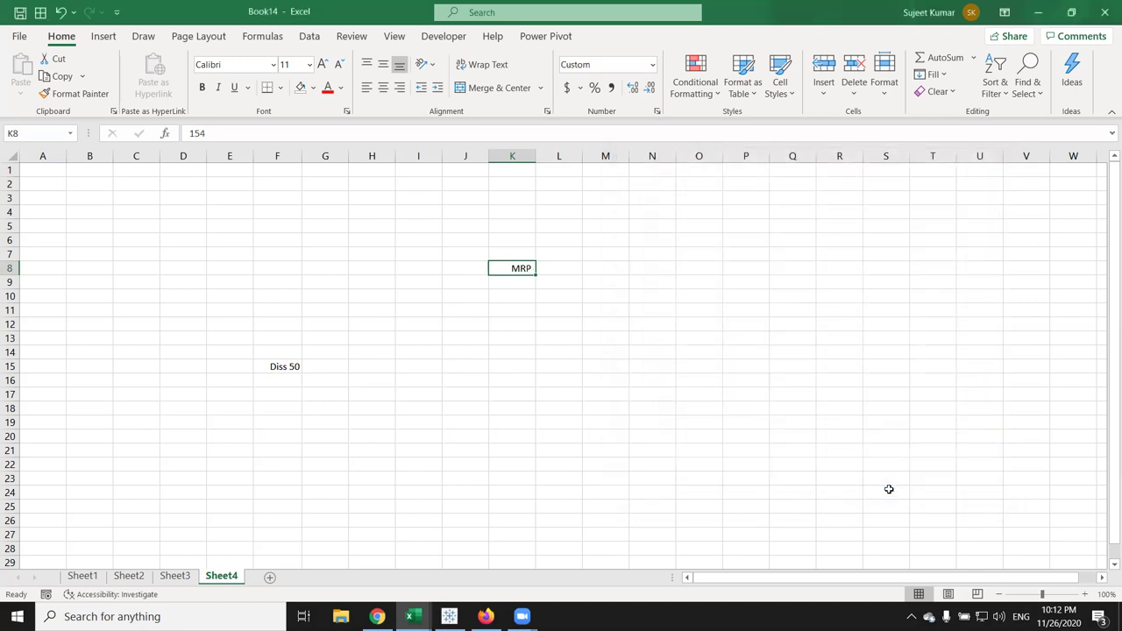
pyautogui.write('DISS')
pyautogui.press('Return')
pyautogui.press('Up')
pyautogui.write('Free')
pyautogui.press('Return')
pyautogui.press('Up')
pyautogui.write('NOT')
pyautogui.press('Return')
pyautogui.press('Up')
# Change K8's format code to "MRP" 0 ; "DISS" 0 ; "Free" 0 ; "NOT" @
pyautogui.click(655, 112)
pyautogui.click(762, 258)
pyautogui.write('0')
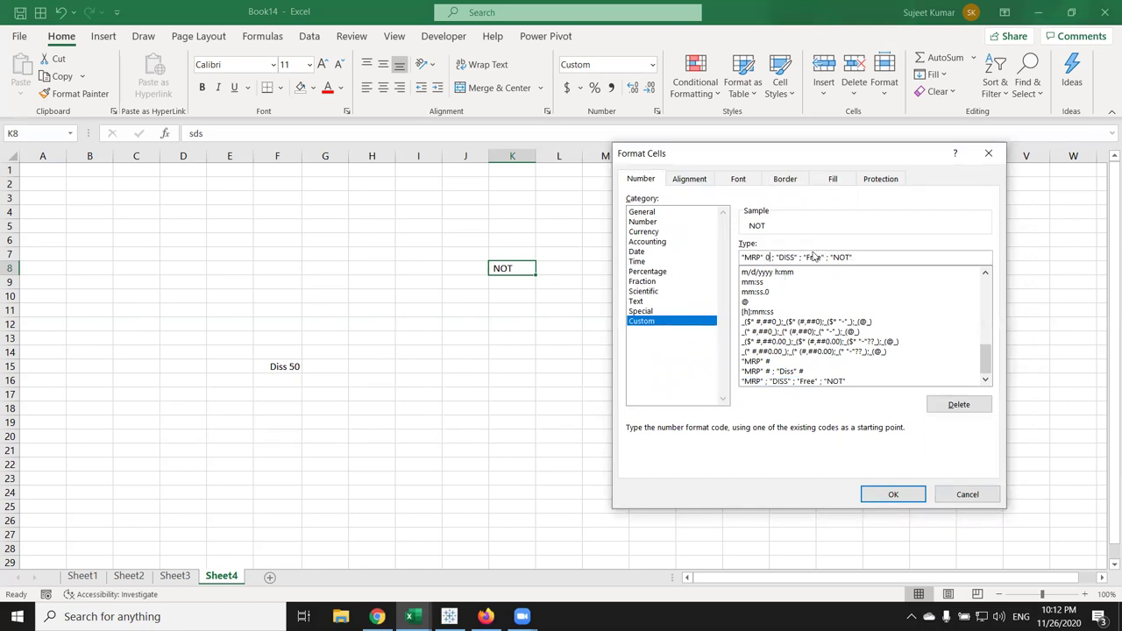
pyautogui.click(798, 258)
pyautogui.write('0')
pyautogui.click(833, 258)
pyautogui.write('0')
pyautogui.write(' @')
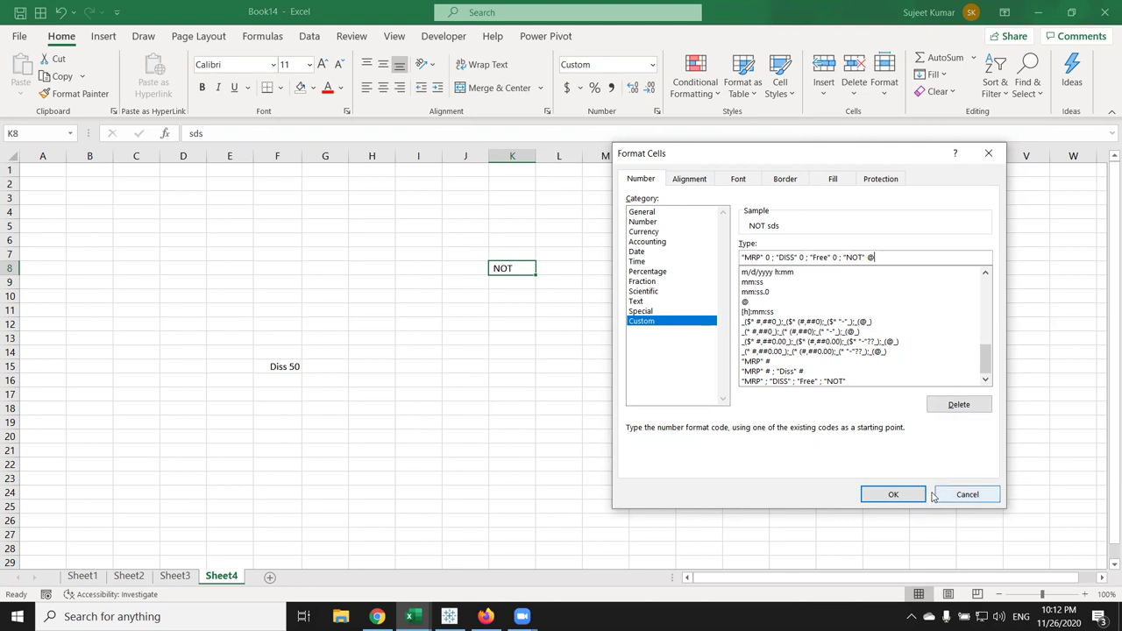
pyautogui.click(894, 495)
# Enter test values 56, 46 and a negative value in K8, which displays DISS 56
pyautogui.write('56')
pyautogui.press('Return')
pyautogui.press('Up')
pyautogui.write('46')
pyautogui.press('Return')
pyautogui.press('Up')
pyautogui.write('56')
pyautogui.press('Return')
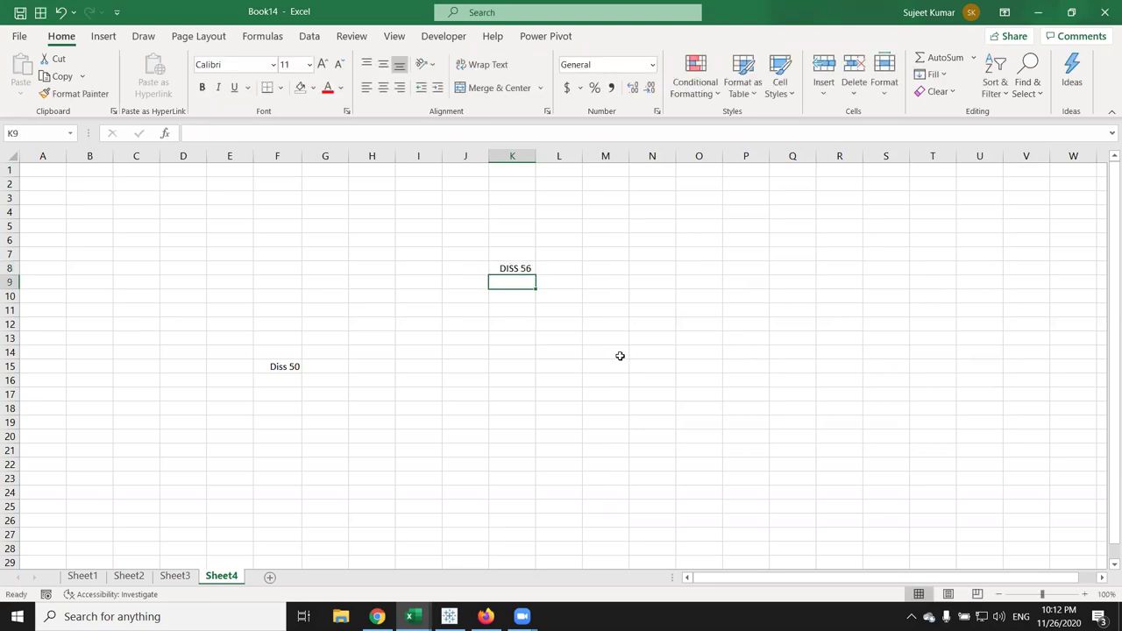
pyautogui.hotkey('alt', 'Tab')
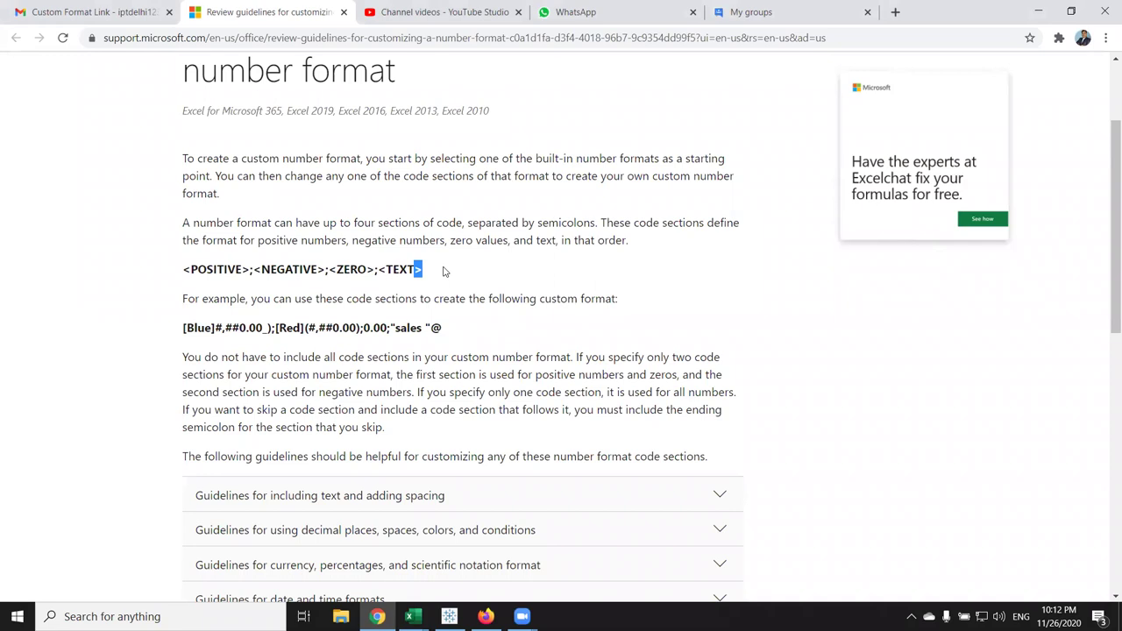
pyautogui.moveTo(443, 272); pyautogui.dragTo(124, 277)
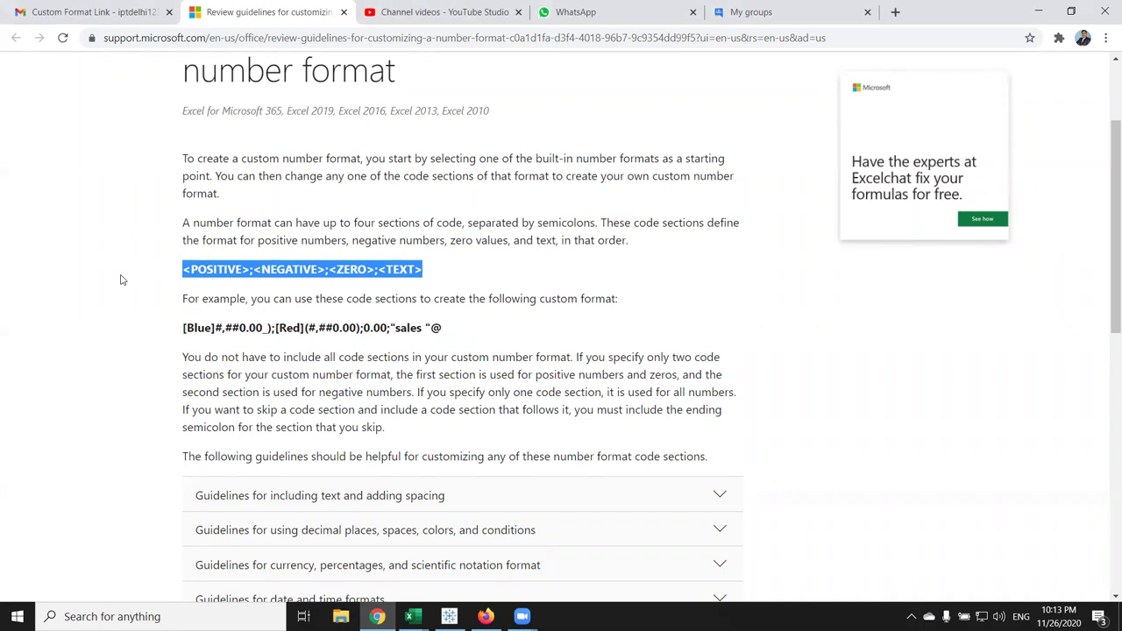
pyautogui.hotkey('alt', 'Tab')
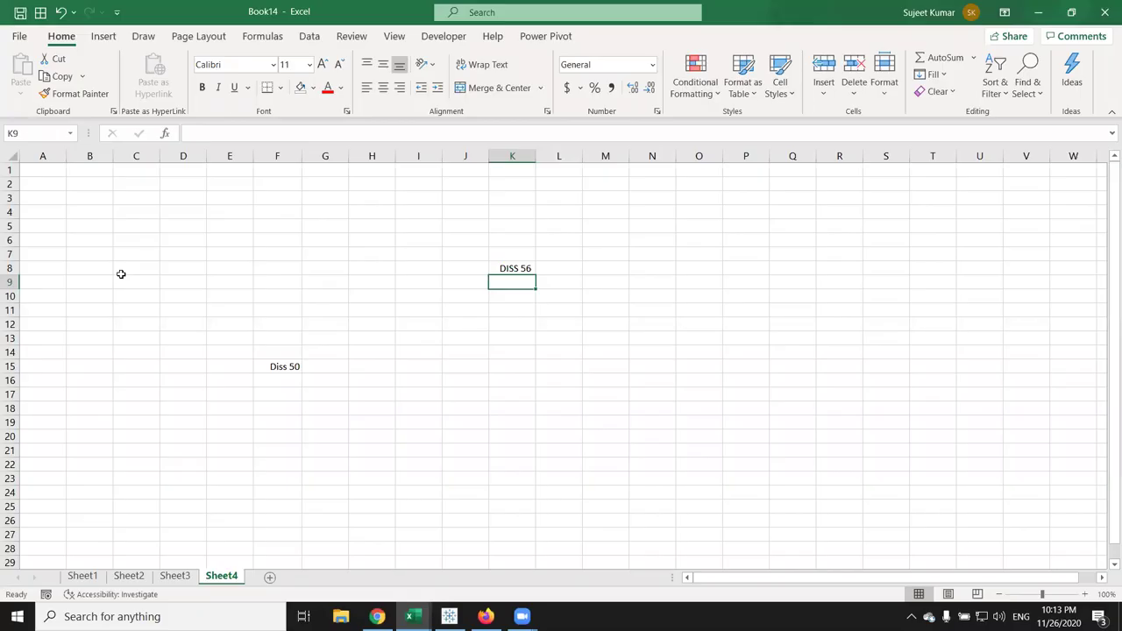
pyautogui.hotkey('alt', 'Tab')
pyautogui.hotkey('alt', 'Tab')
pyautogui.hotkey('alt', 'Tab')
pyautogui.hotkey('alt', 'Tab')
pyautogui.hotkey('alt', 'shift', 'Tab')
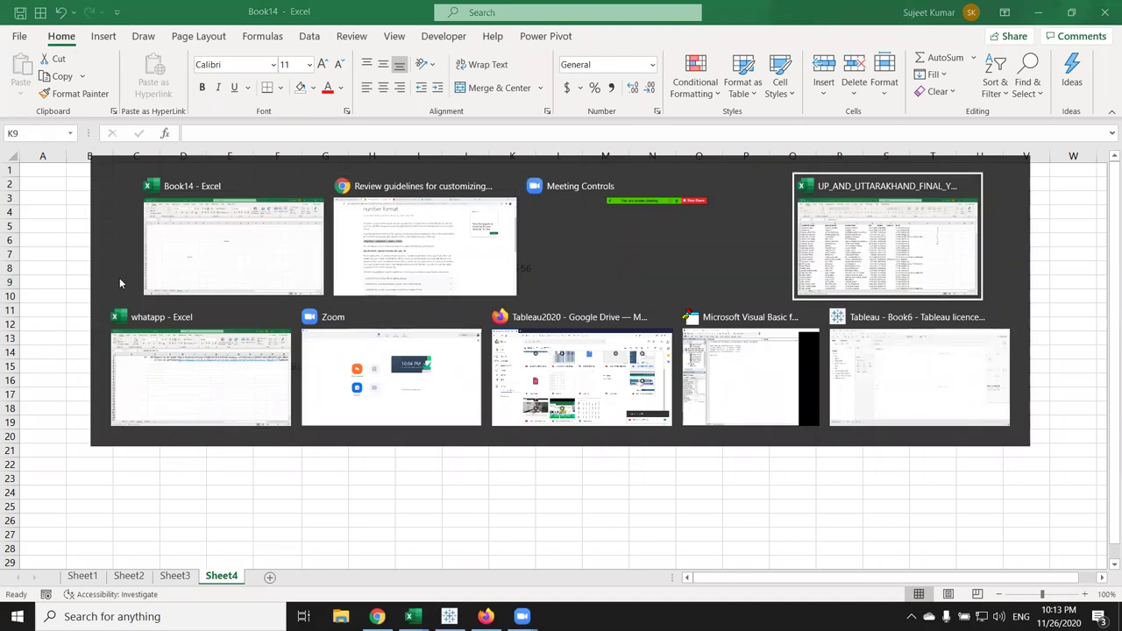
pyautogui.hotkey('alt', 'Tab')
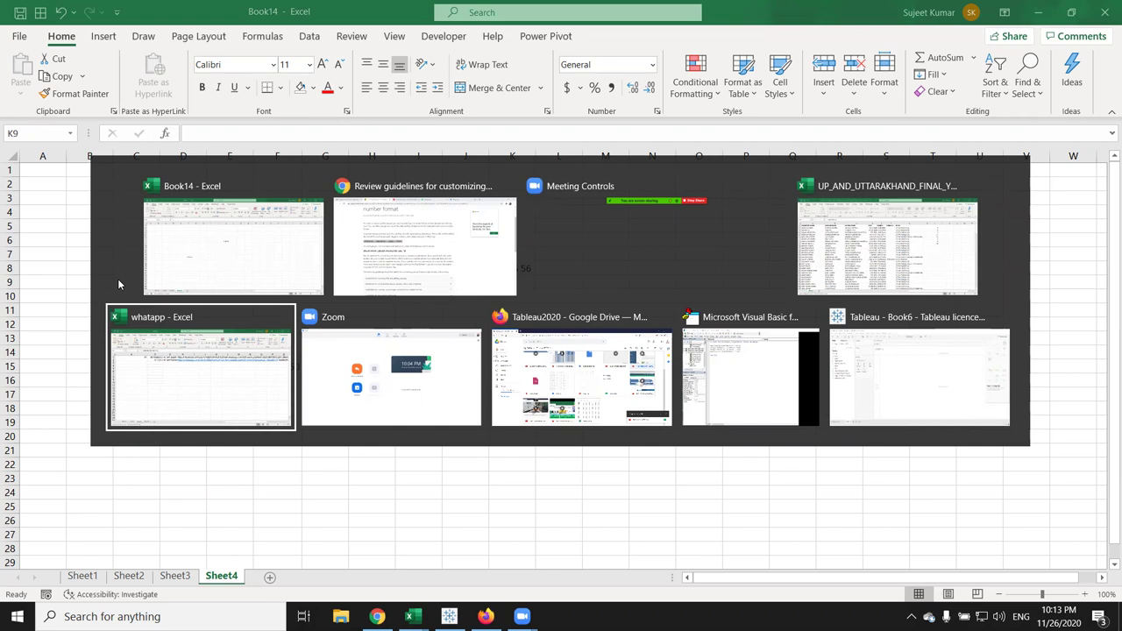
pyautogui.hotkey('alt', 'Tab')
pyautogui.hotkey('alt', 'Tab')
pyautogui.hotkey('alt', 'Tab')
pyautogui.hotkey('alt', 'Tab')
pyautogui.hotkey('alt', 'Tab')
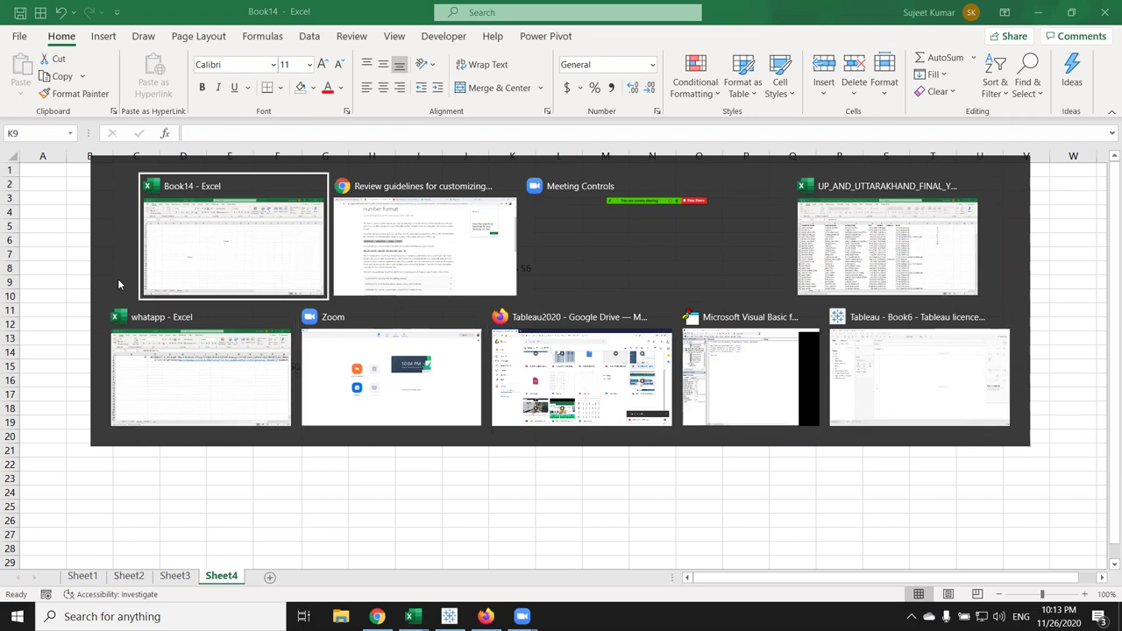
pyautogui.click(503, 271)
pyautogui.hotkey('ctrl', '1')
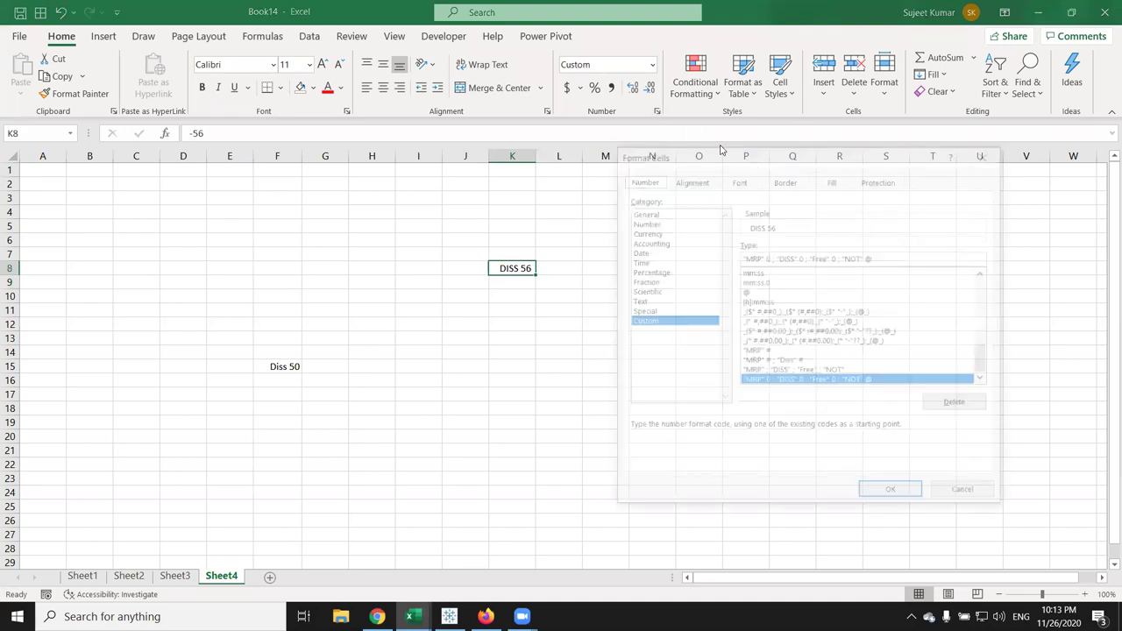
pyautogui.doubleClick(756, 257)
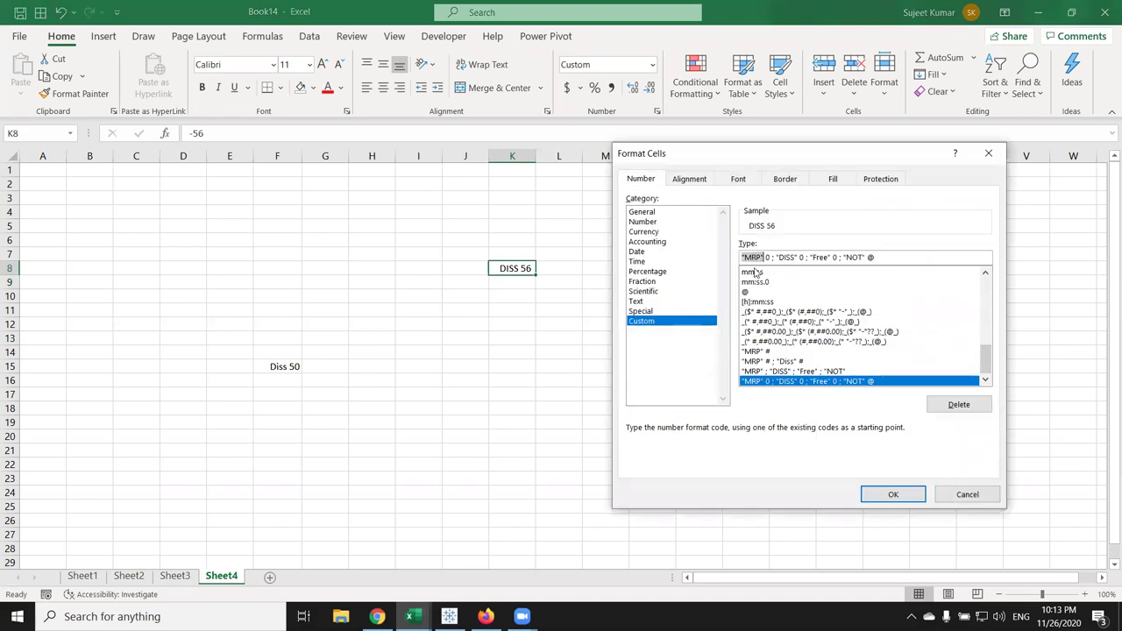
pyautogui.click(760, 257)
pyautogui.press('Return')
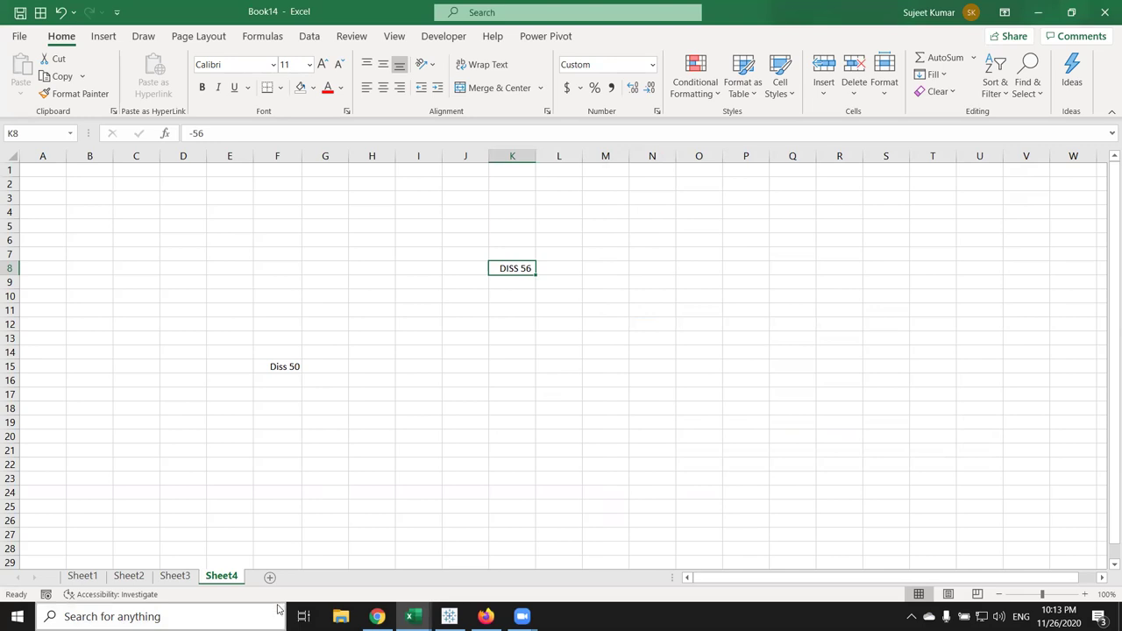
# Add a new sheet with a Name header in A1 and the list of names filled down column A
pyautogui.click(275, 577)
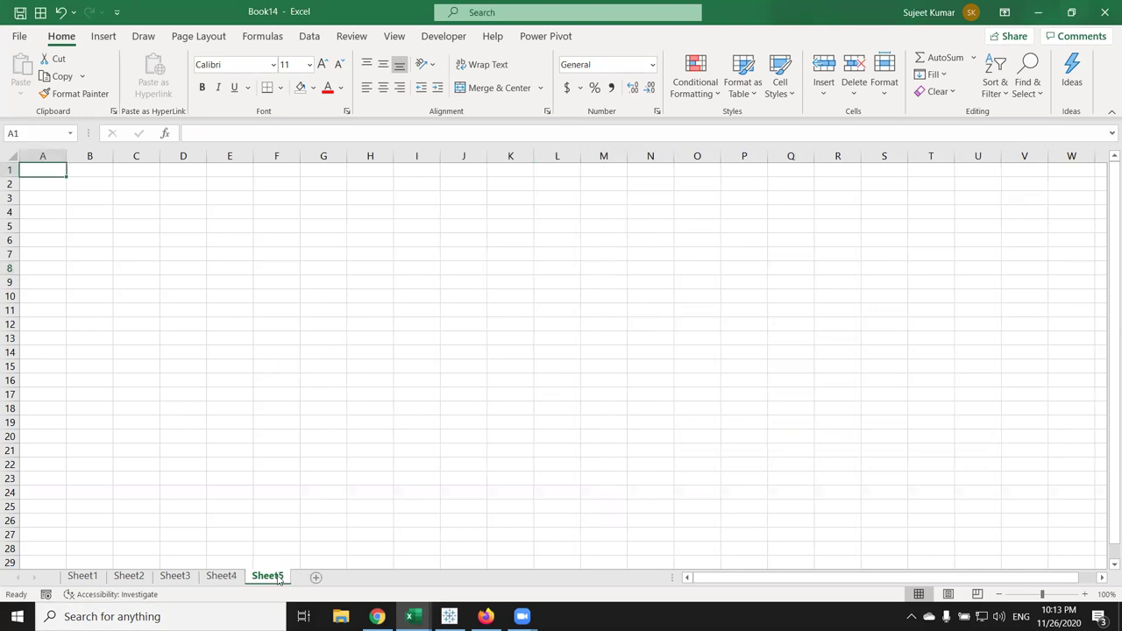
pyautogui.write('cold')
pyautogui.press('BackSpace')
pyautogui.press('BackSpace')
pyautogui.press('BackSpace')
pyautogui.write('Name')
pyautogui.write('Puja')
pyautogui.press('Return')
pyautogui.click(45, 181)
pyautogui.moveTo(65, 190); pyautogui.dragTo(55, 270)
# Fill row 1 with daily dates from 1-Nov and clear the surplus December dates past 30-Nov
pyautogui.click(104, 171)
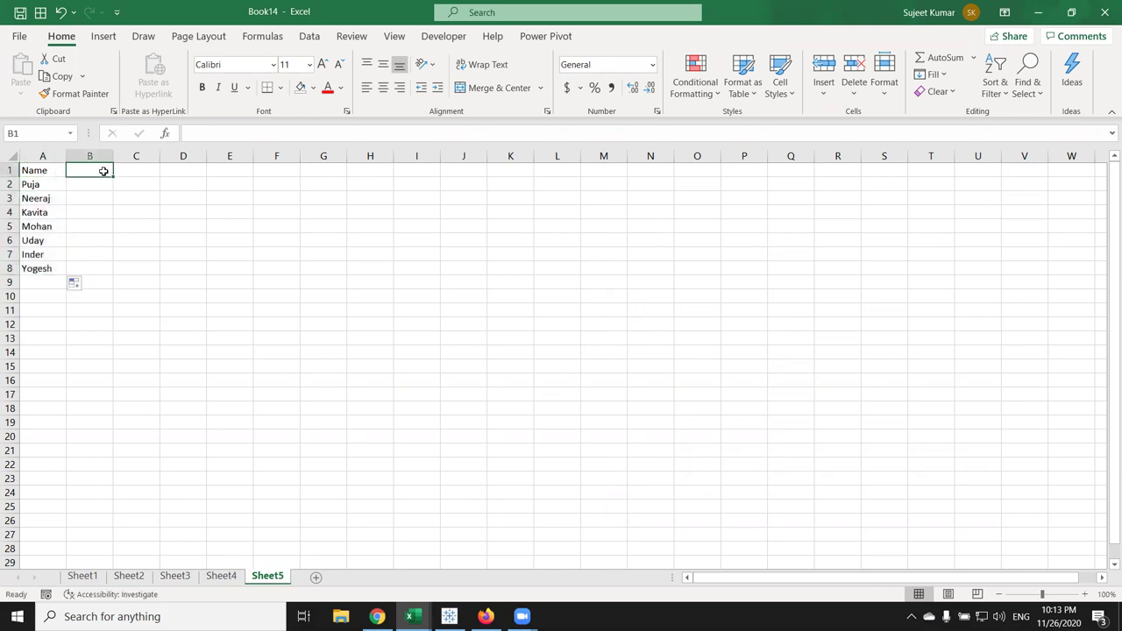
pyautogui.write('11/1')
pyautogui.press('Return')
pyautogui.click(103, 171)
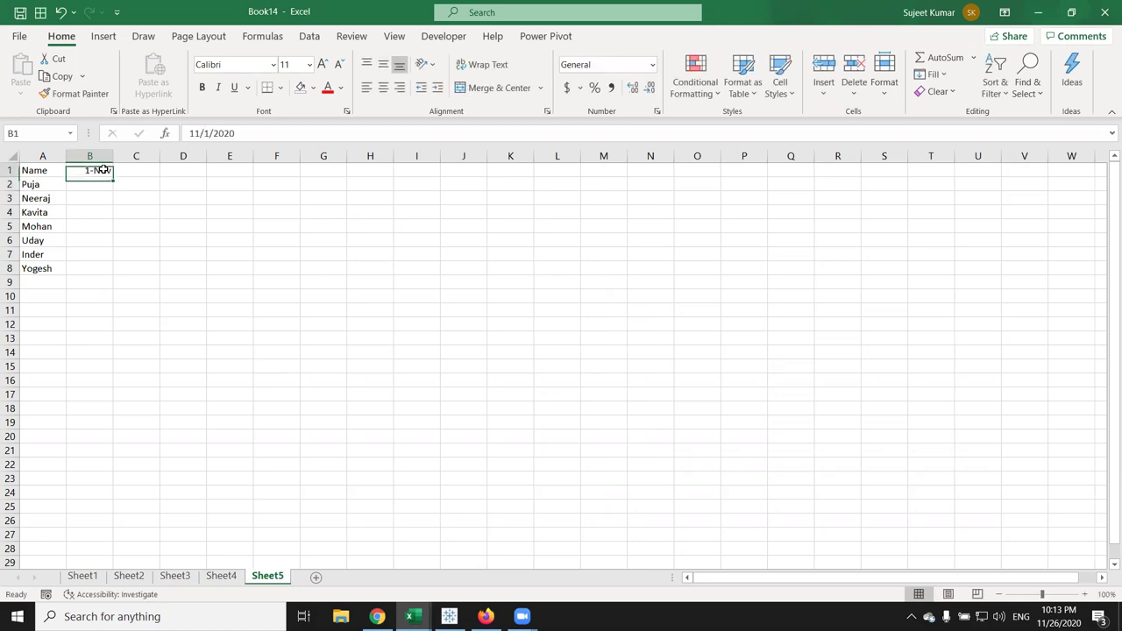
pyautogui.moveTo(111, 177)
pyautogui.mouseDown()
pyautogui.moveTo(818, 206)
pyautogui.moveTo(933, 197)
pyautogui.mouseUp()
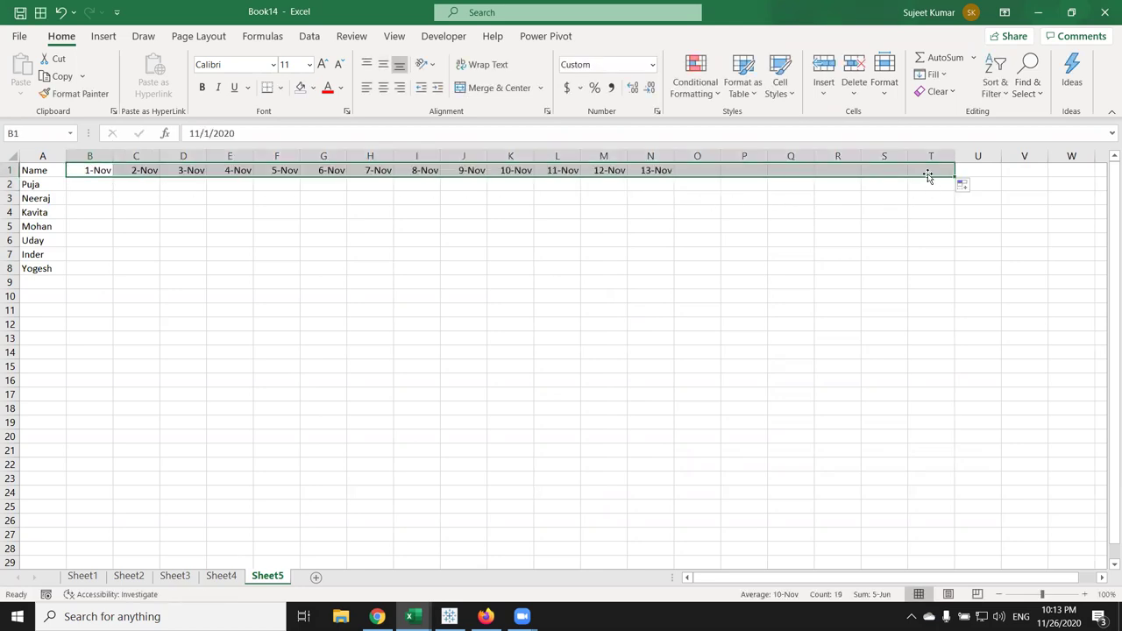
pyautogui.click(928, 169)
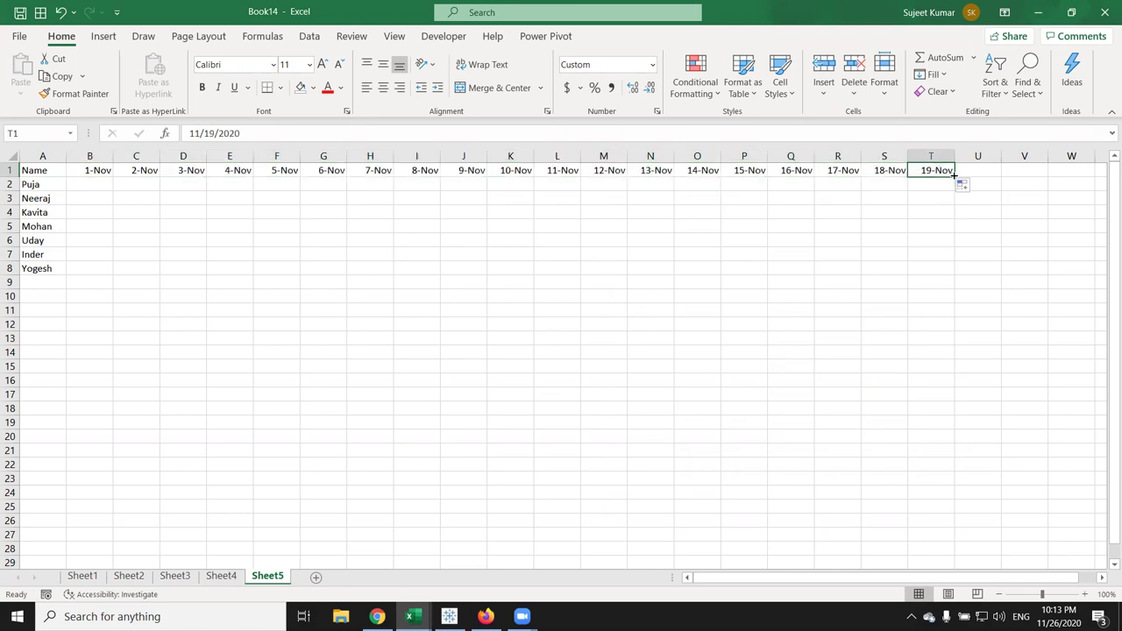
pyautogui.moveTo(1036, 185); pyautogui.dragTo(1049, 197)
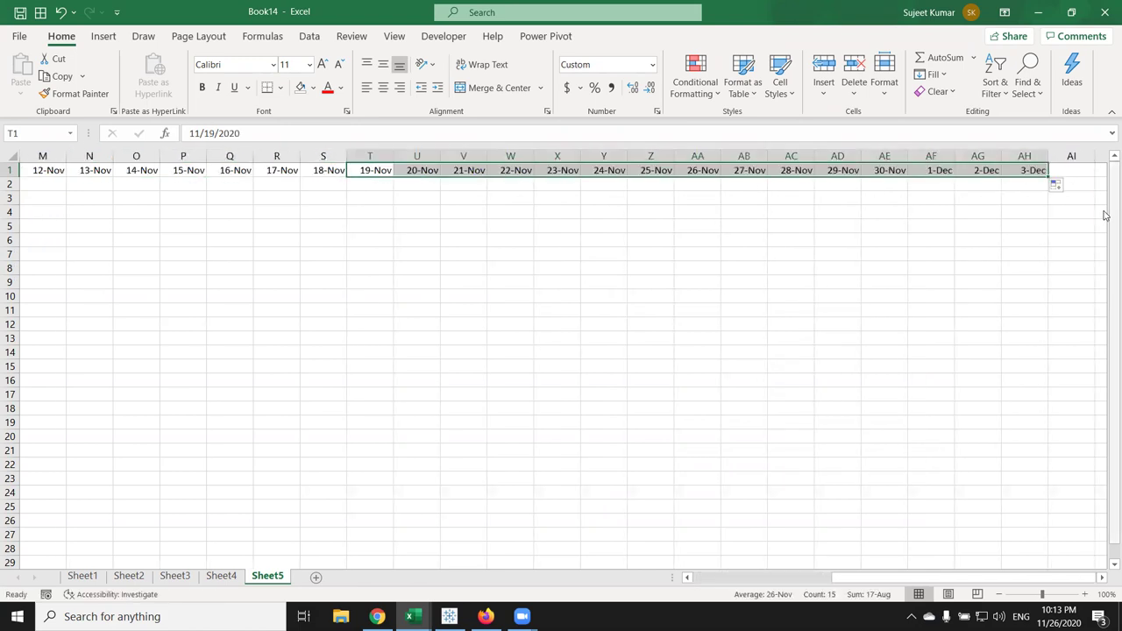
pyautogui.click(938, 170)
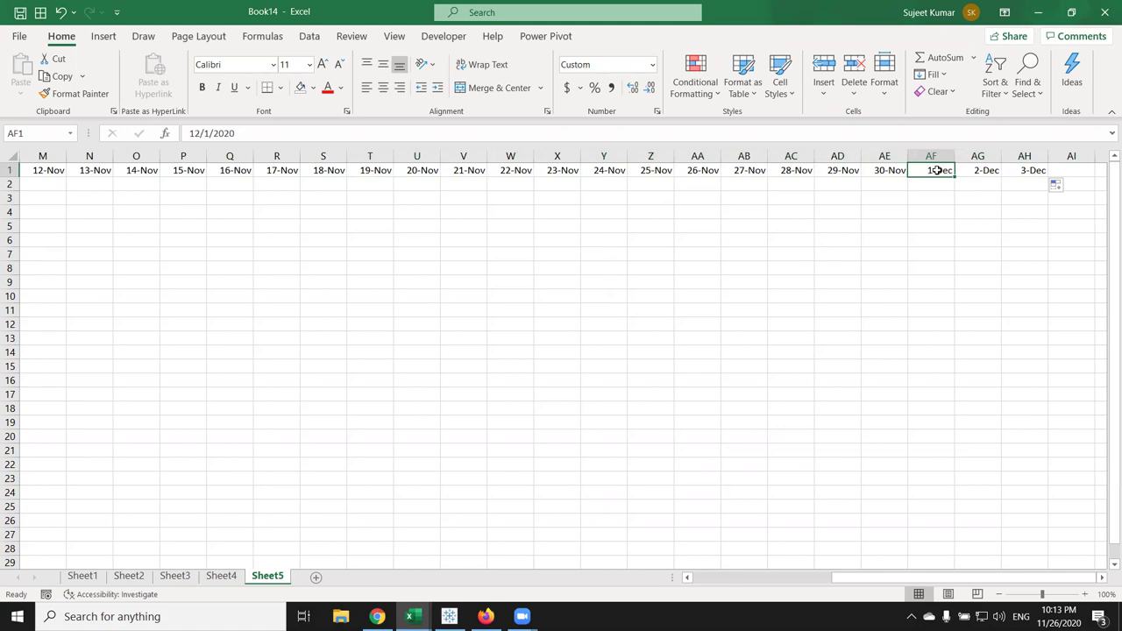
pyautogui.hotkey('shift', 'Right')
pyautogui.hotkey('shift', 'Right')
pyautogui.press('Left')
# Enter a trial P in the first attendance cell B2
pyautogui.hotkey('ctrl', 'Home')
pyautogui.press('Down')
pyautogui.press('Right')
pyautogui.write('P')
pyautogui.press('Up')
pyautogui.press('Down')
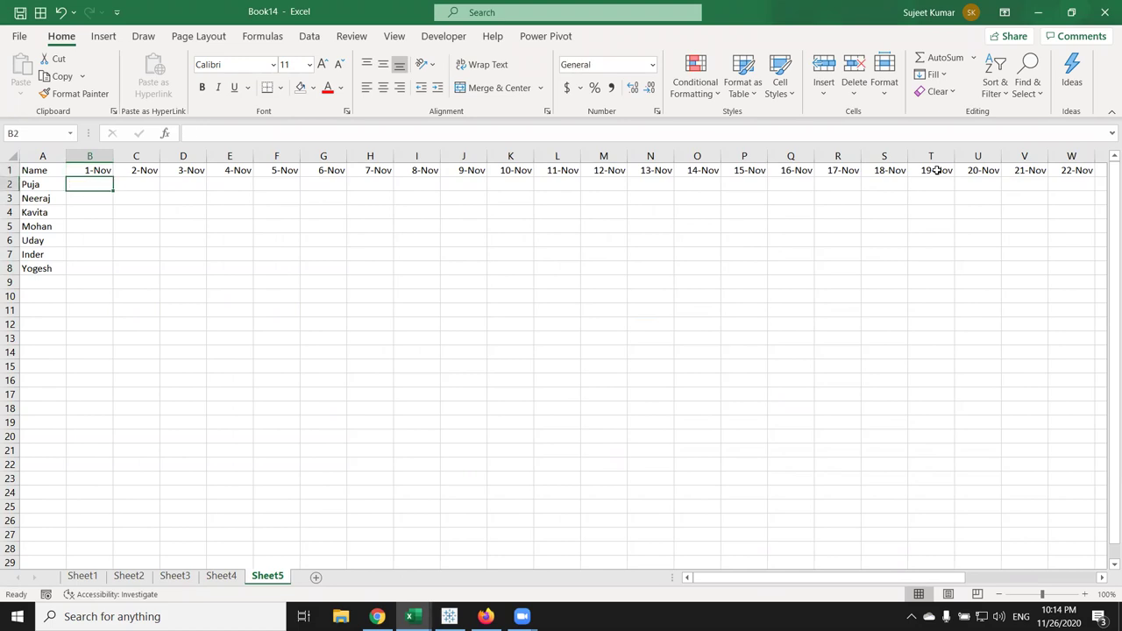
# Enter =RANDBETWEEN(0,9) in cell B2
pyautogui.write('=ra')
pyautogui.press('Down')
pyautogui.press('Down')
pyautogui.press('Down')
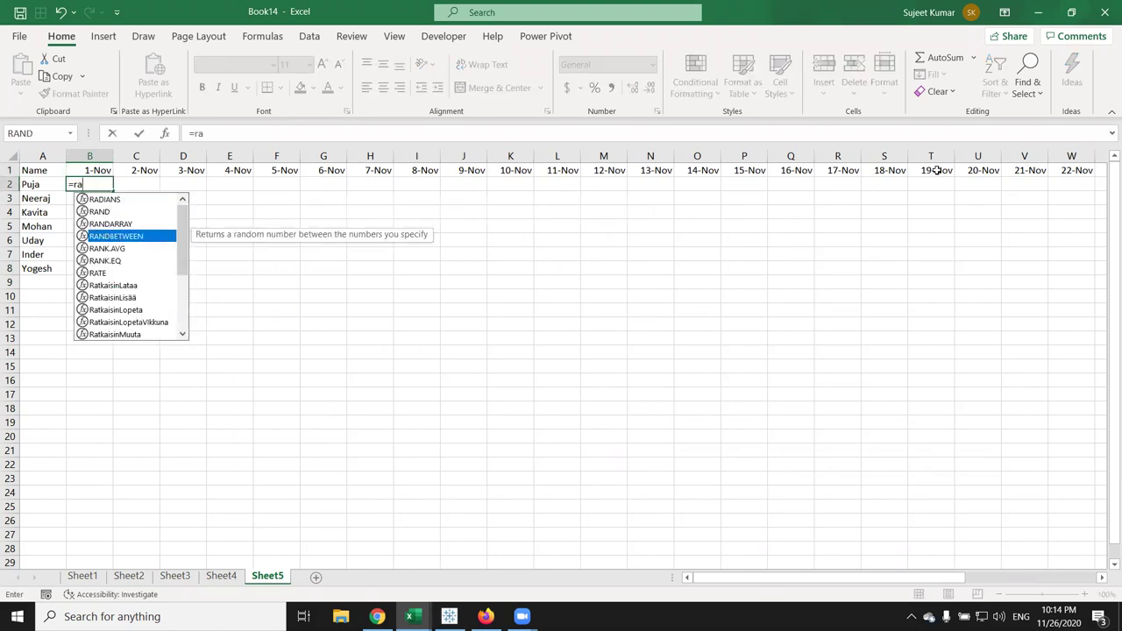
pyautogui.press('Tab')
pyautogui.write('0,9')
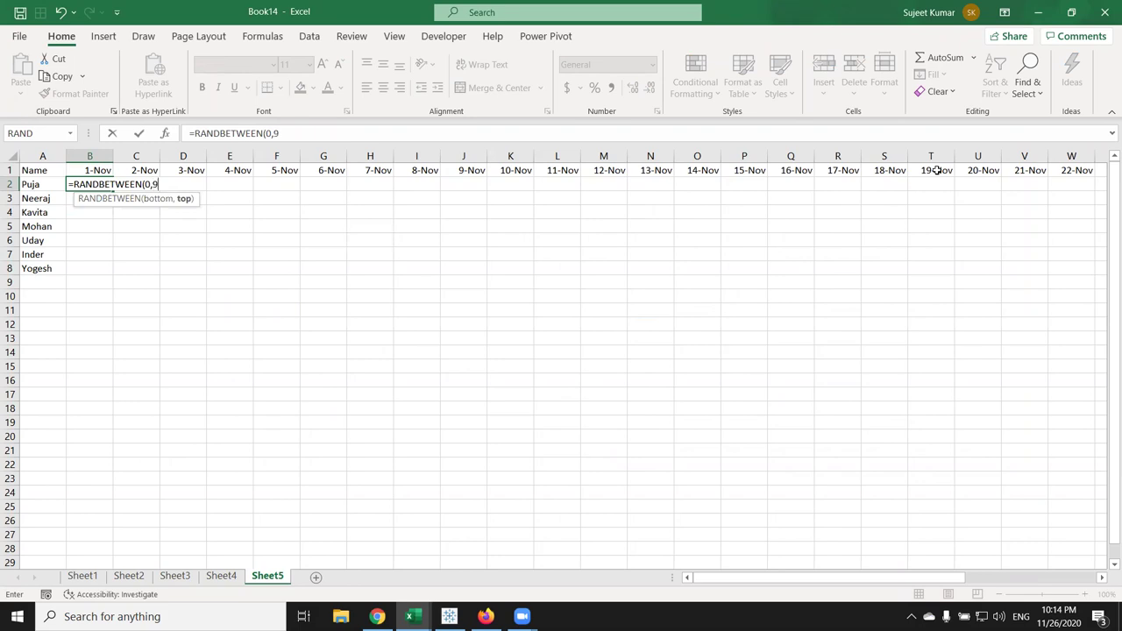
pyautogui.press('Return')
# Fill the RANDBETWEEN formula across and down the grid B2:AE8
pyautogui.press('Up')
pyautogui.hotkey('ctrl', 'Right')
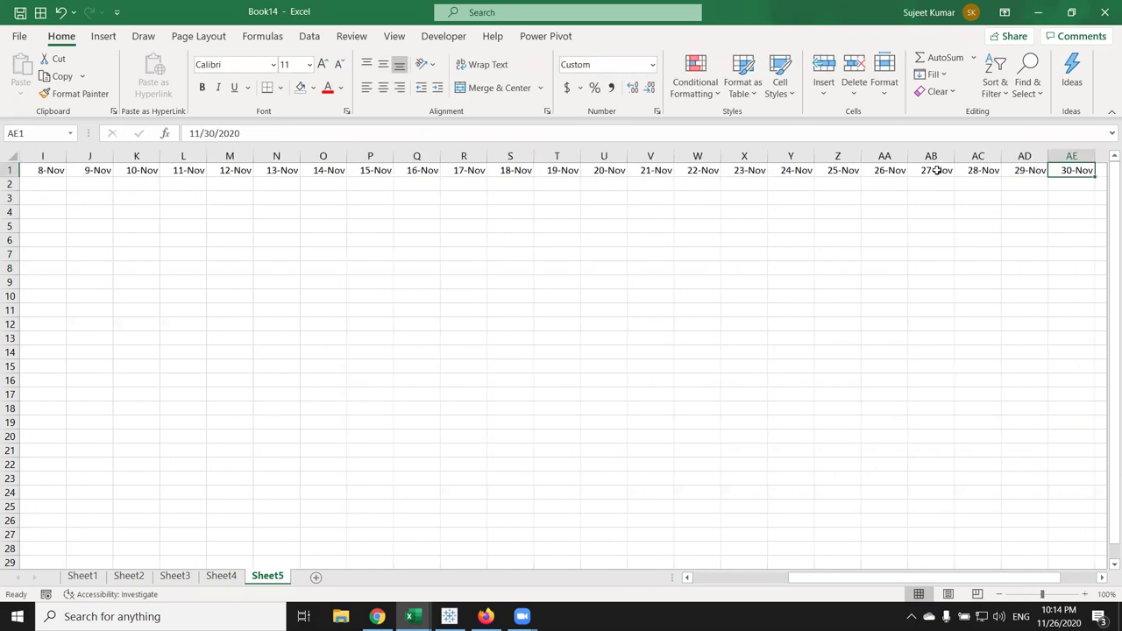
pyautogui.press('Down')
pyautogui.hotkey('ctrl', 'shift', 'Left')
pyautogui.hotkey('shift', 'Down')
pyautogui.hotkey('shift', 'Down')
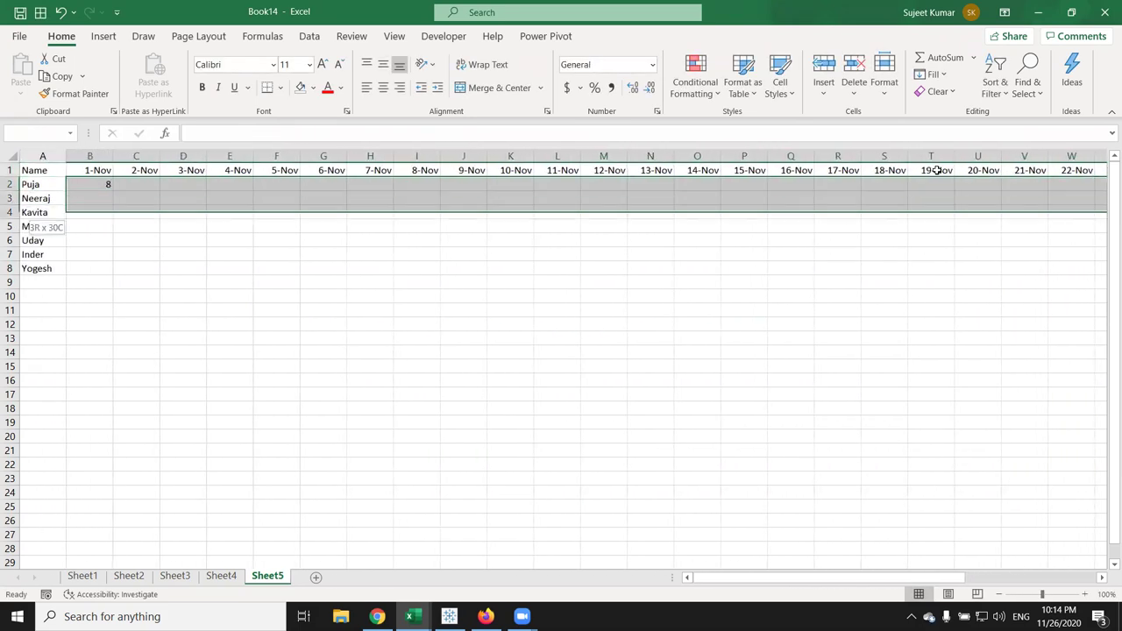
pyautogui.hotkey('shift', 'Down')
pyautogui.hotkey('shift', 'Down')
pyautogui.hotkey('shift', 'Down')
pyautogui.hotkey('shift', 'Down')
pyautogui.hotkey('shift', 'Down')
pyautogui.hotkey('shift', 'Up')
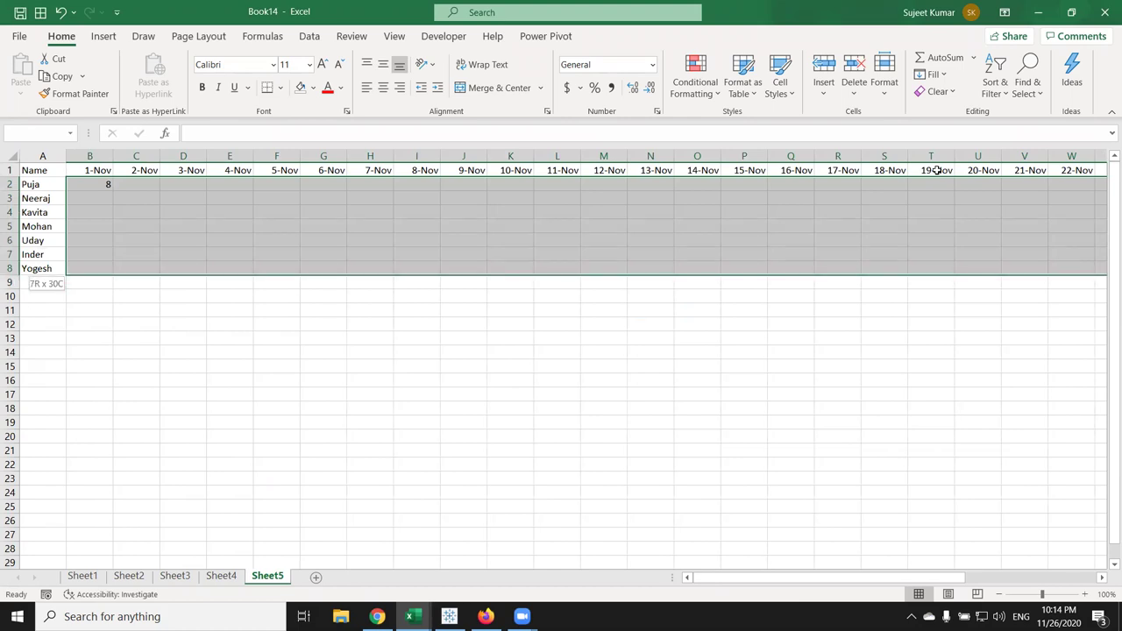
pyautogui.hotkey('ctrl', 'r')
pyautogui.hotkey('ctrl', 'd')
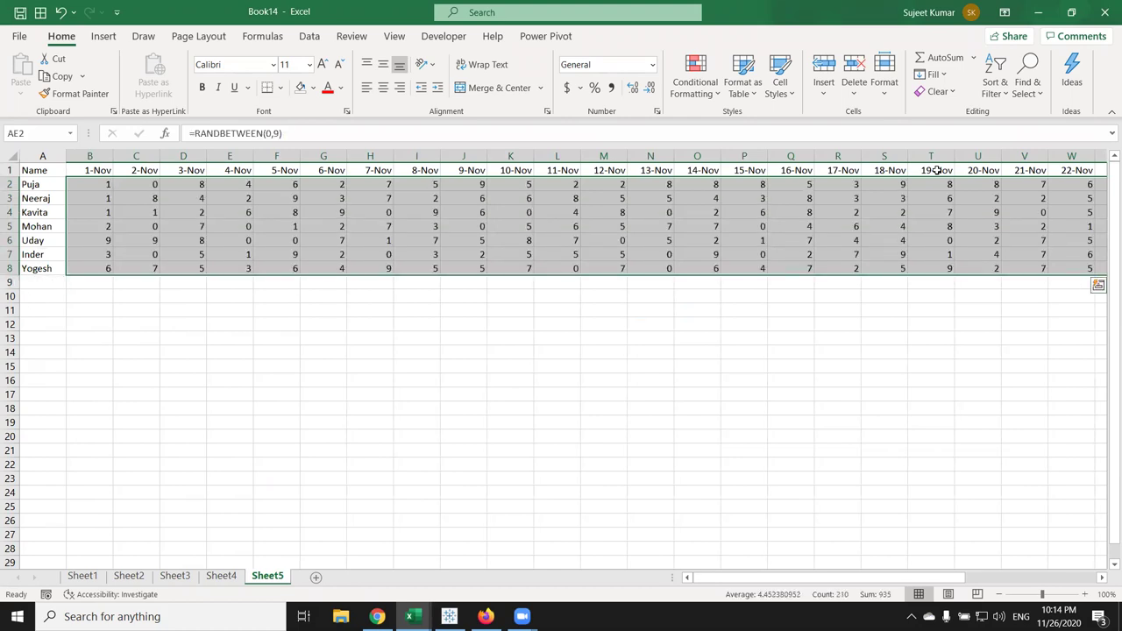
# Copy the random digit grid and paste it back as fixed values
pyautogui.hotkey('ctrl', 'c')
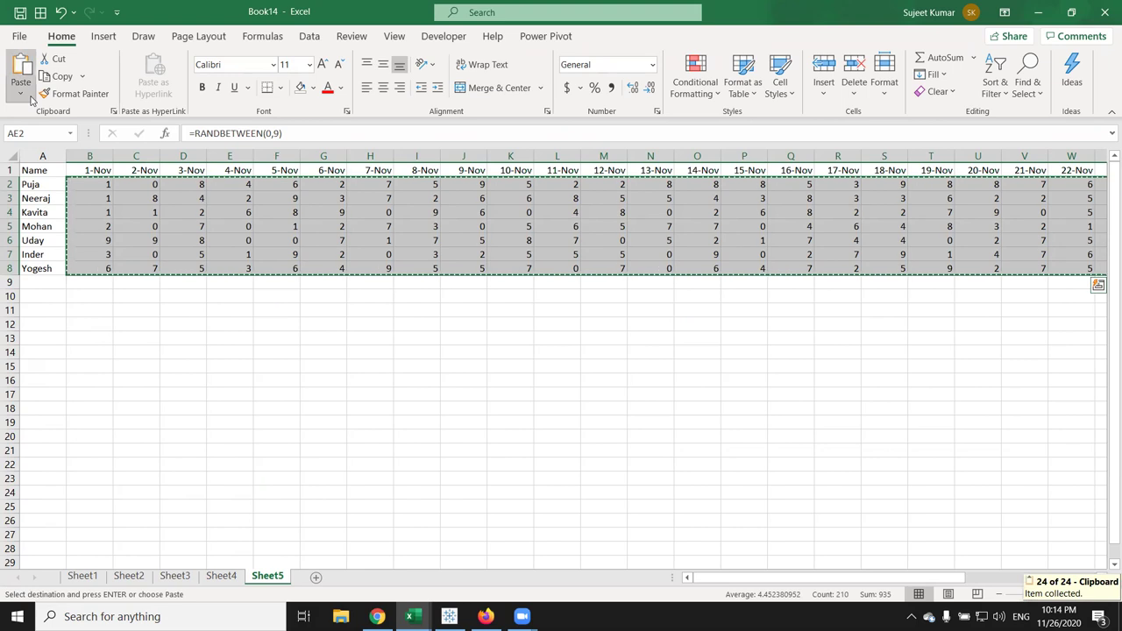
pyautogui.click(31, 99)
pyautogui.click(19, 203)
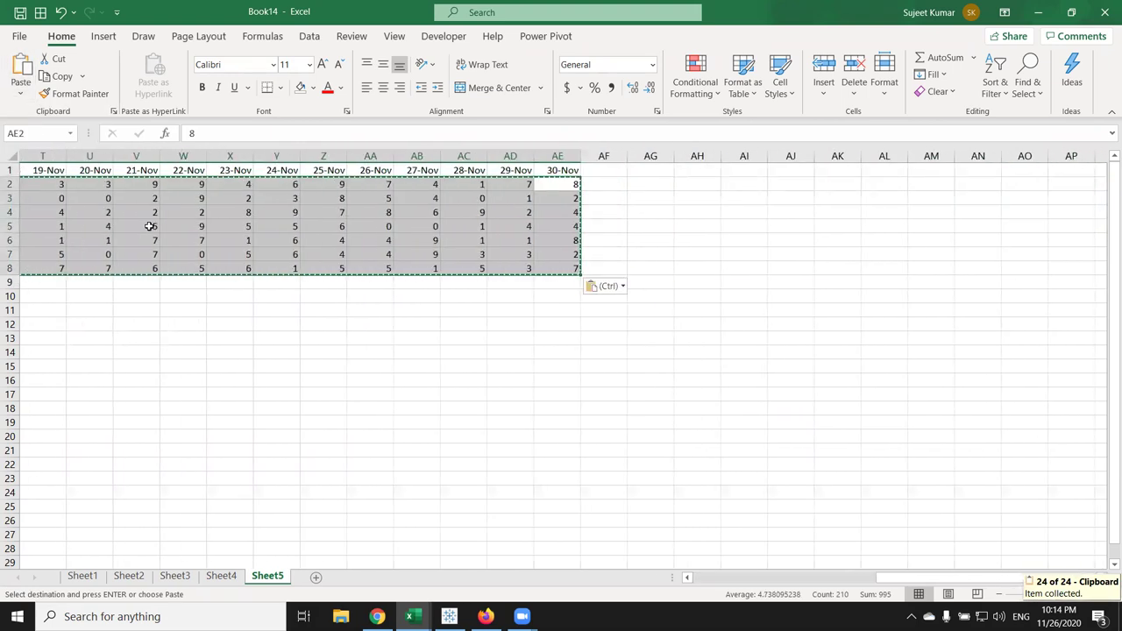
pyautogui.press('Left')
pyautogui.hotkey('shift', 'Left')
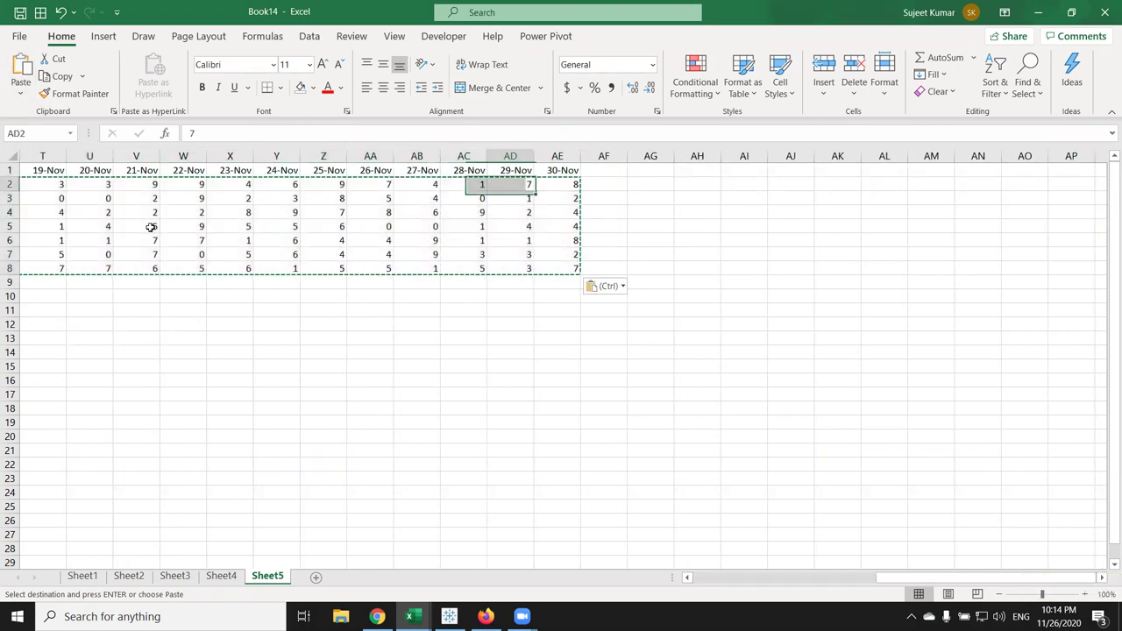
pyautogui.press('Left')
pyautogui.press('Left')
pyautogui.press('Up')
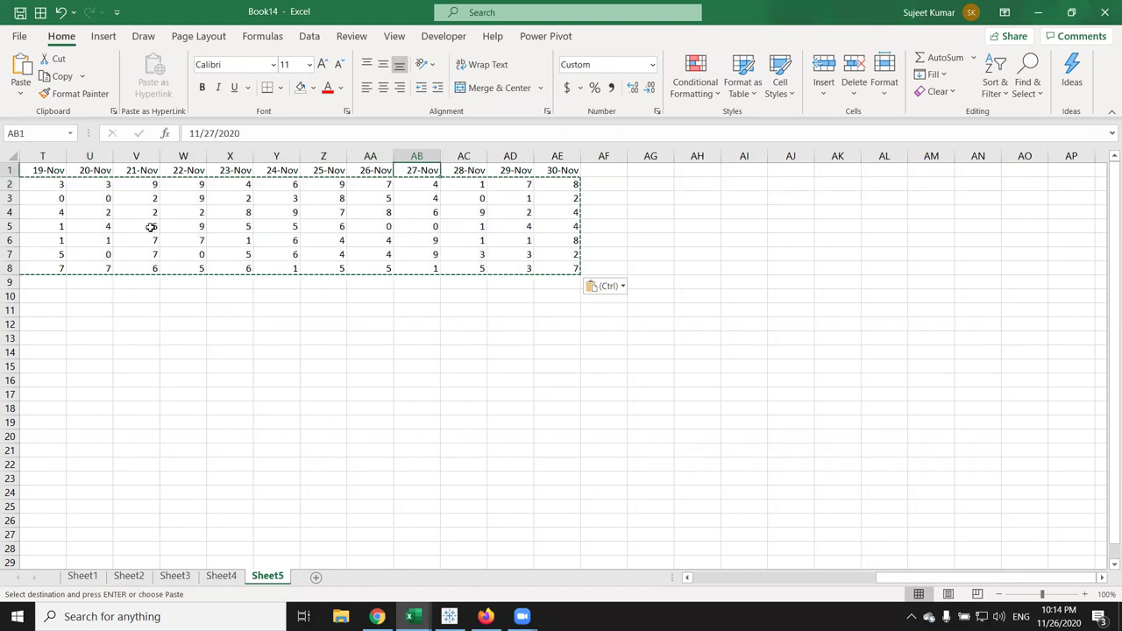
pyautogui.press('Home')
pyautogui.press('Down')
pyautogui.press('Down')
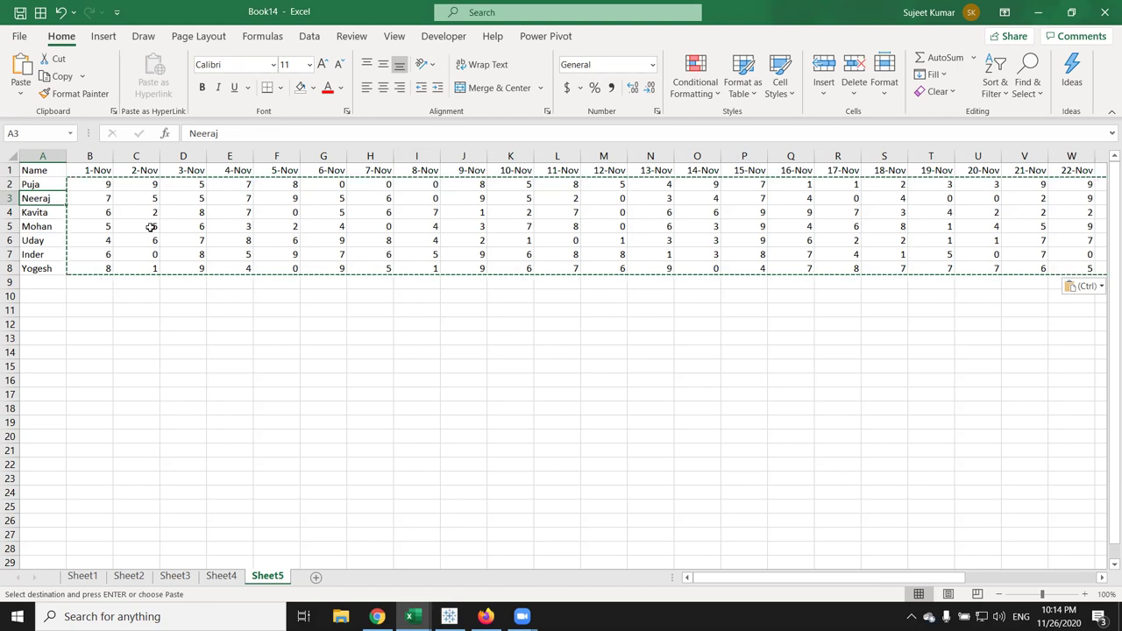
# Select the attendance grid from B2 down to the last name and across to 30-Nov
pyautogui.press('Escape')
pyautogui.press('Up')
pyautogui.press('Up')
pyautogui.press('Down')
pyautogui.press('Right')
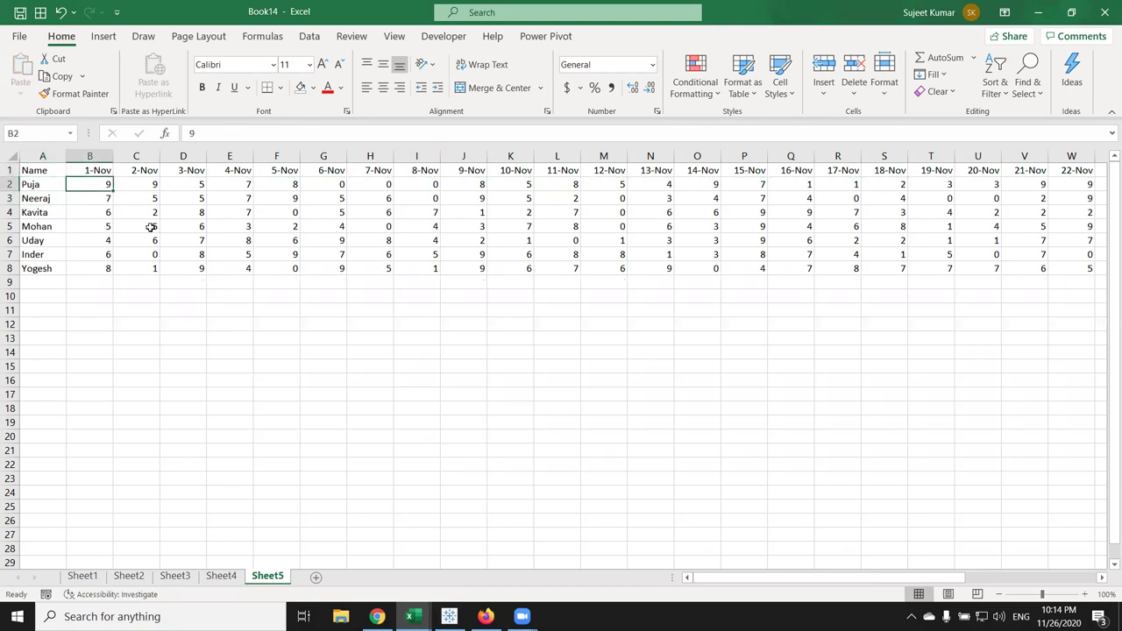
pyautogui.hotkey('ctrl', 'shift', 'Down')
pyautogui.hotkey('ctrl', 'shift', 'Right')
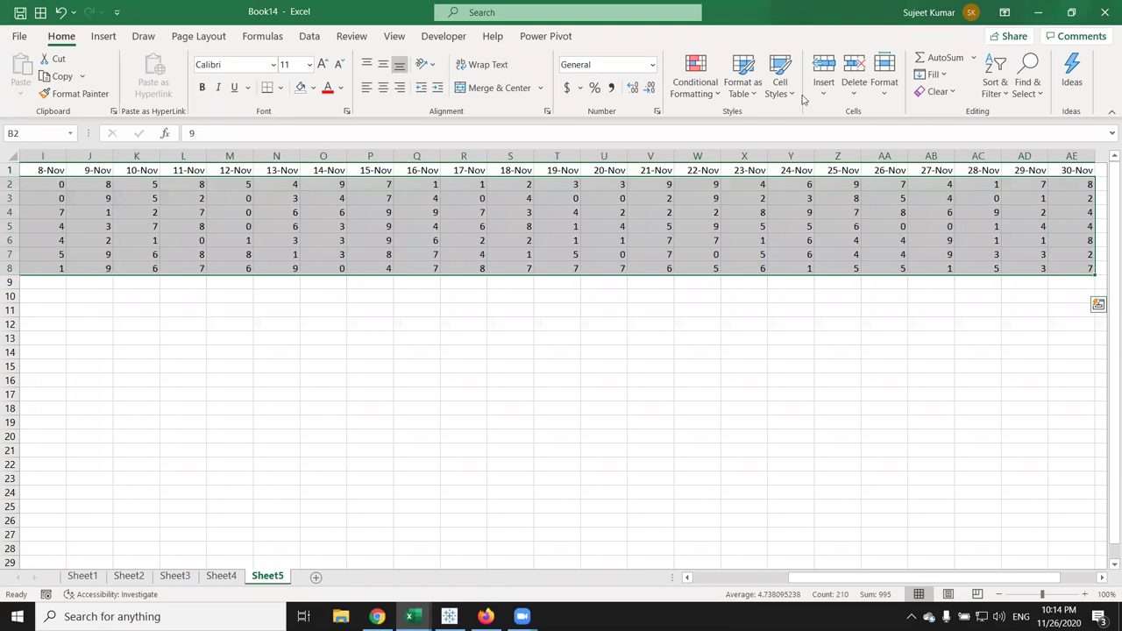
# Apply the custom format "P";;"A" so nonzero digits show P and zeros show A
pyautogui.click(658, 112)
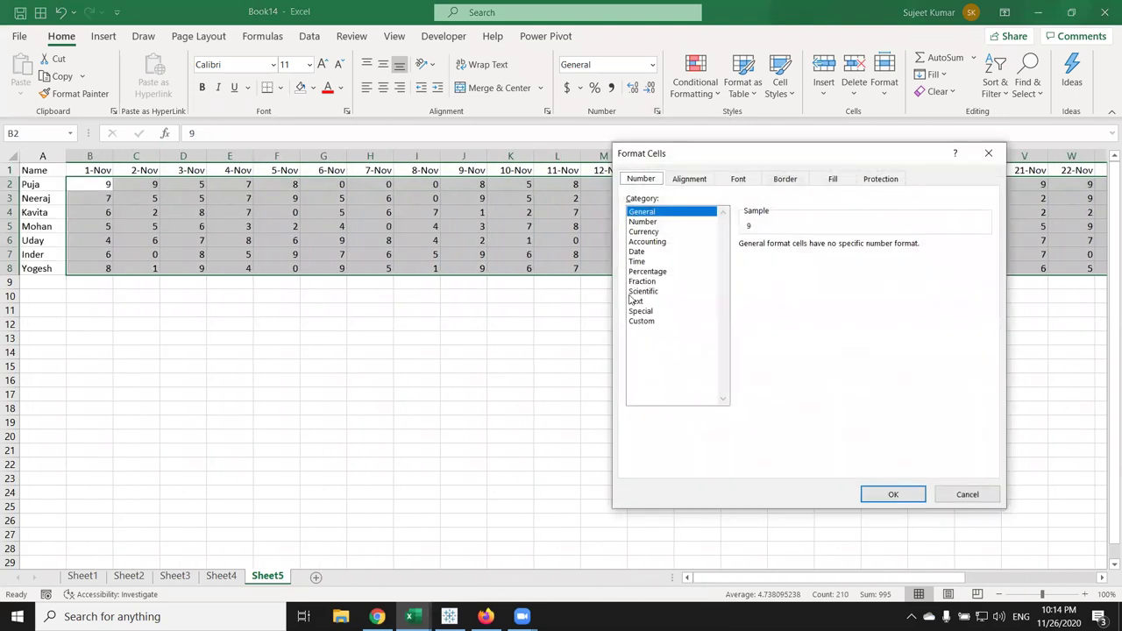
pyautogui.click(642, 322)
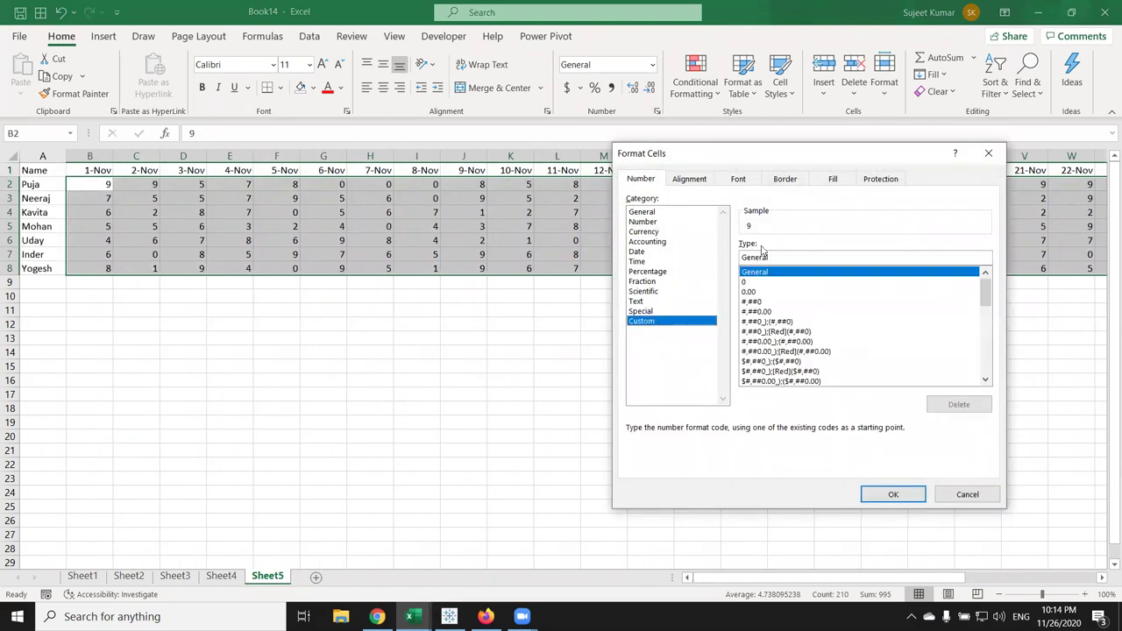
pyautogui.doubleClick(776, 259)
pyautogui.write(';')
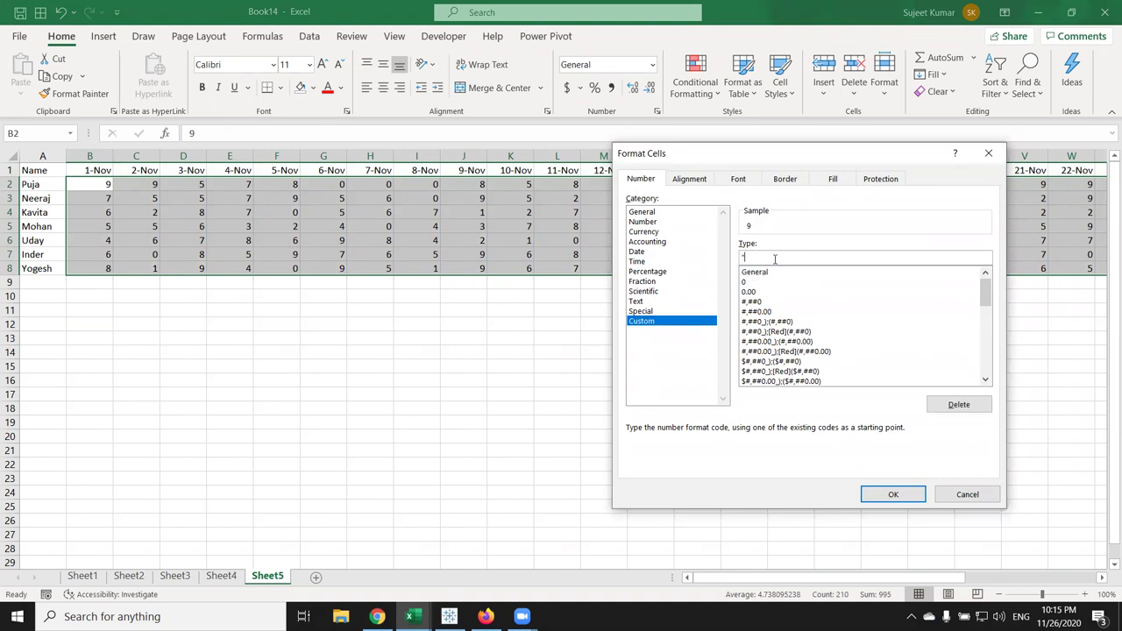
pyautogui.write('P" ; ;')
pyautogui.write('A"')
pyautogui.write(';')
pyautogui.press('BackSpace')
pyautogui.click(755, 258)
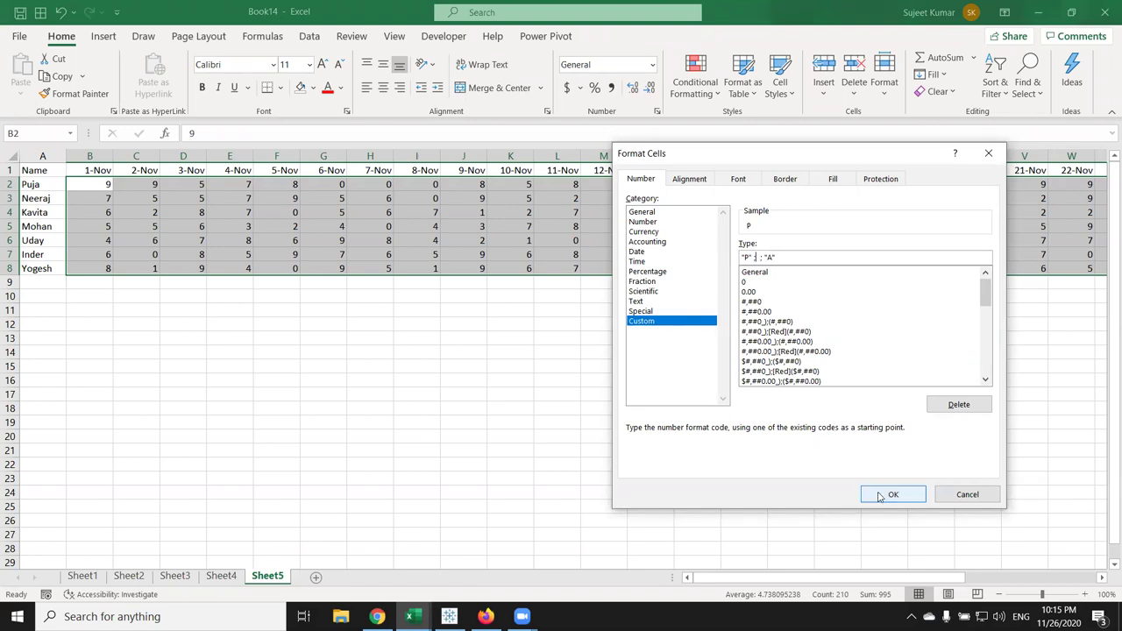
pyautogui.click(879, 497)
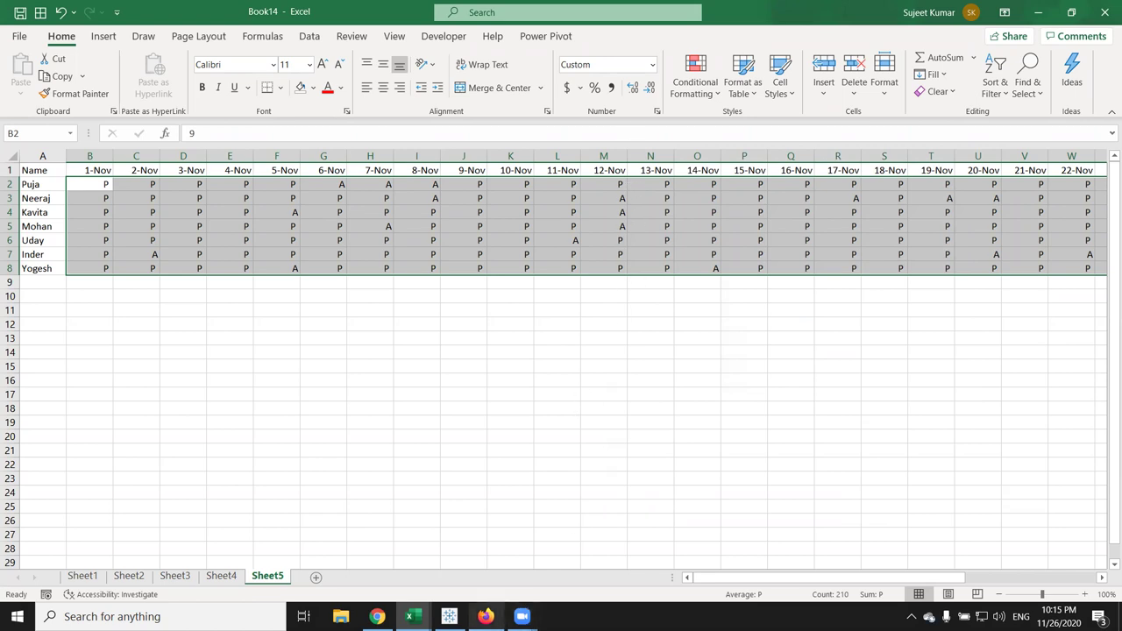
# Highlight the [Blue]/[Red] example code on the Microsoft Support page, then return to Book14
pyautogui.click(377, 616)
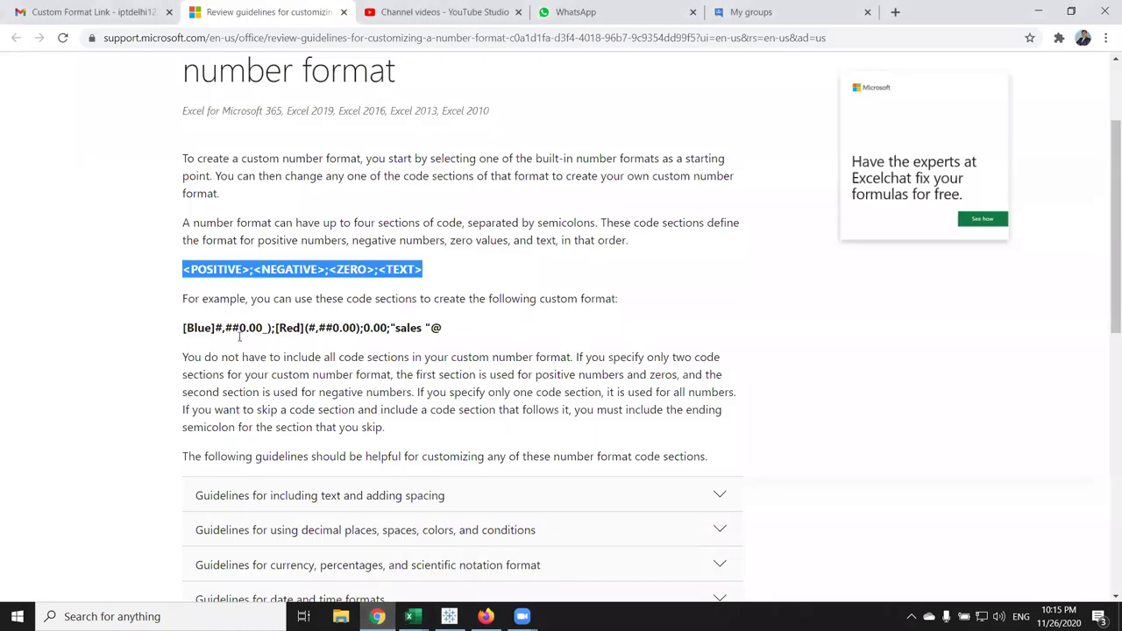
pyautogui.moveTo(182, 328)
pyautogui.mouseDown()
pyautogui.moveTo(416, 345)
pyautogui.moveTo(443, 331)
pyautogui.mouseUp()
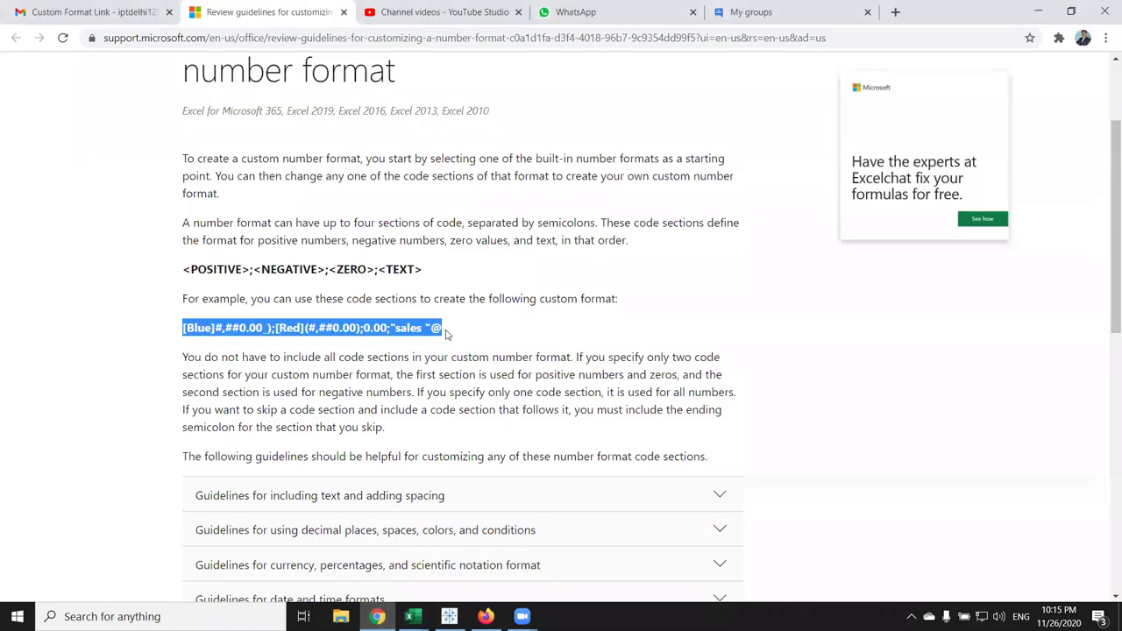
pyautogui.doubleClick(188, 328)
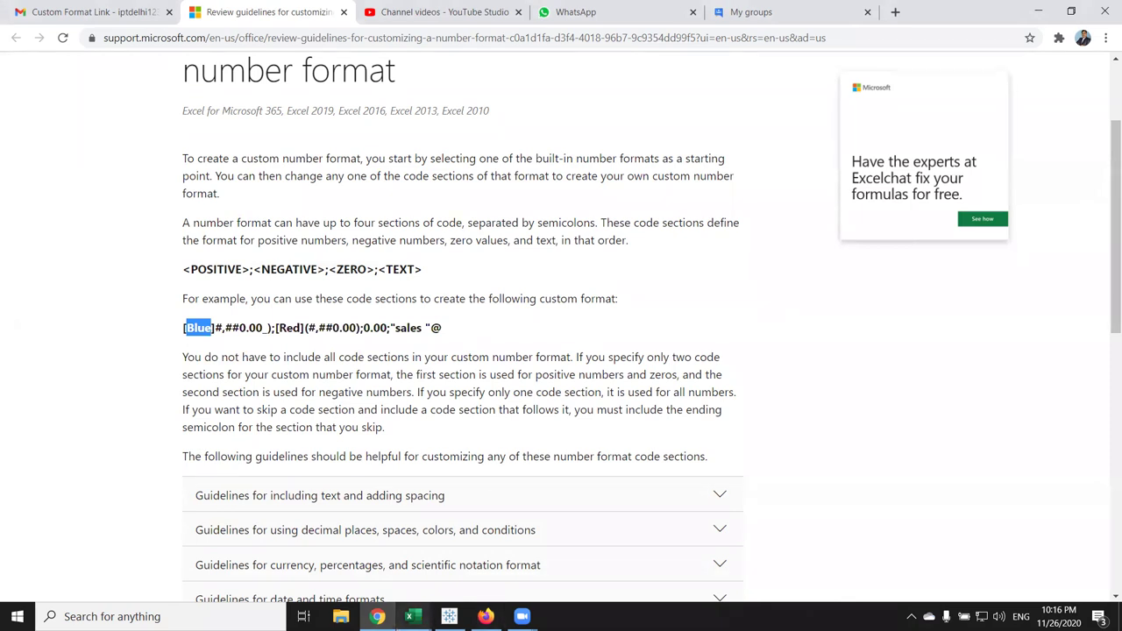
pyautogui.click(412, 616)
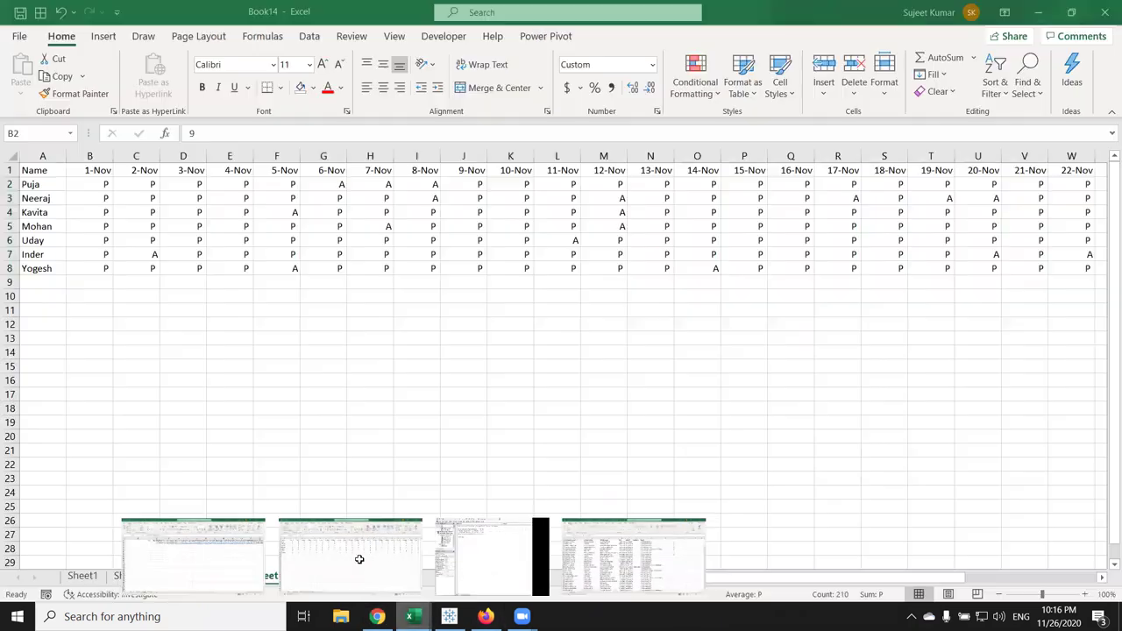
pyautogui.click(355, 557)
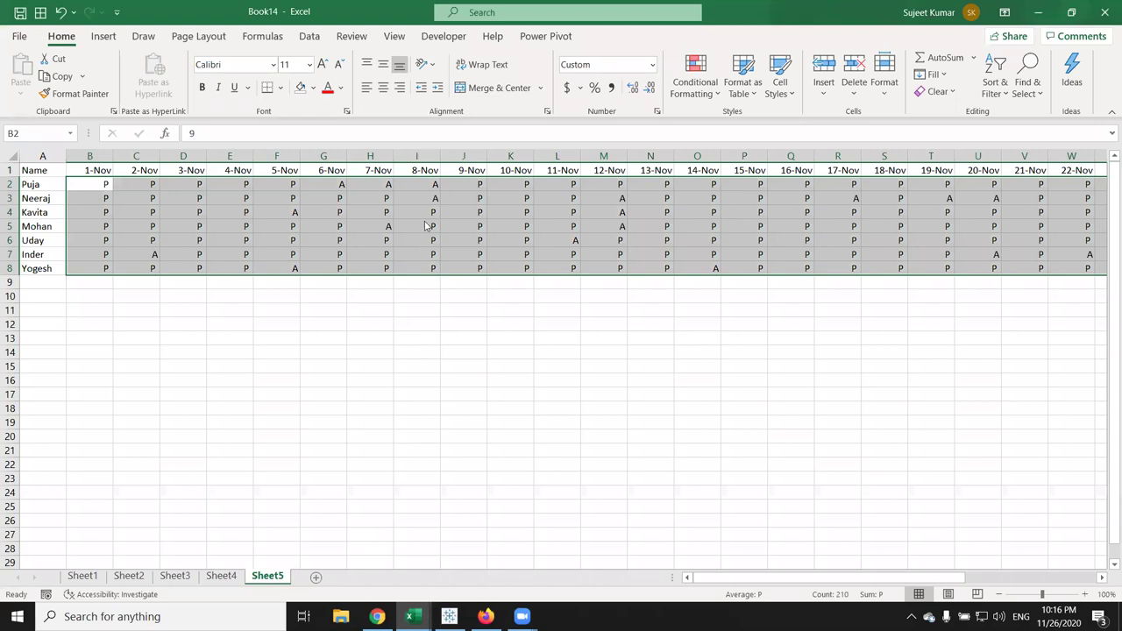
# Insert [RED] before the "A" section of the attendance format code and apply it
pyautogui.rightClick(429, 249)
pyautogui.click(461, 531)
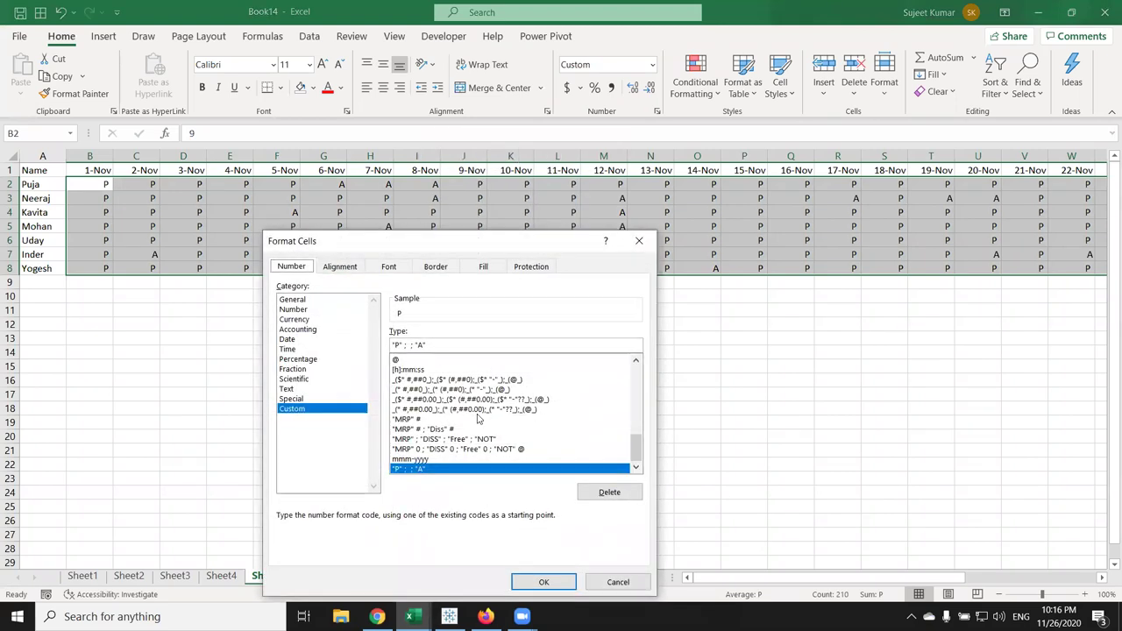
pyautogui.click(414, 346)
pyautogui.write('[RE')
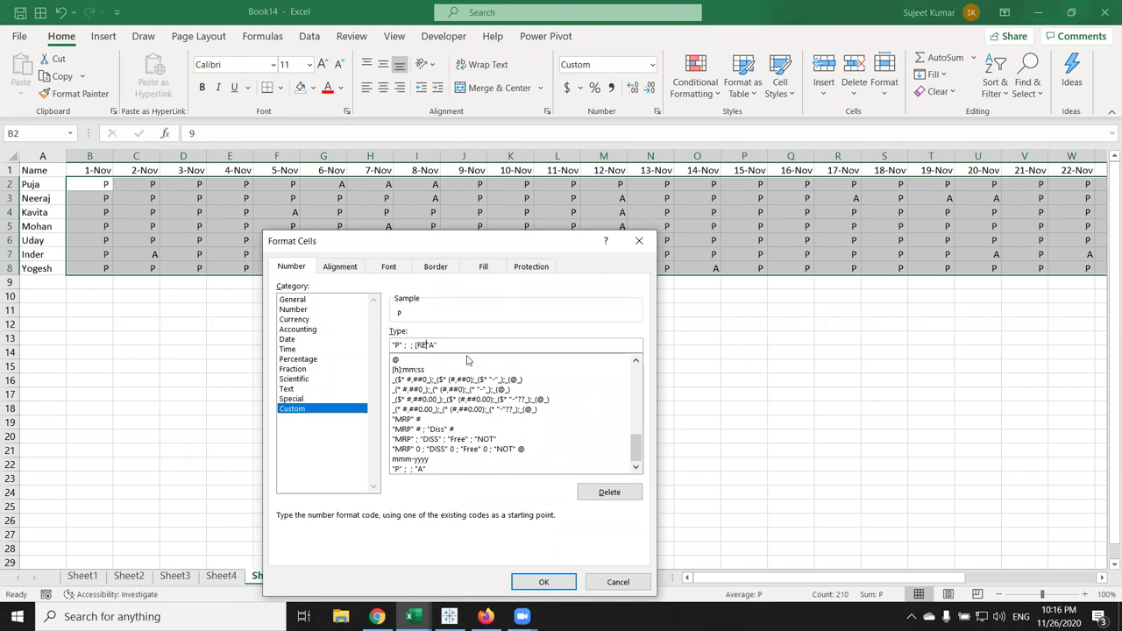
pyautogui.write('D]')
pyautogui.click(565, 582)
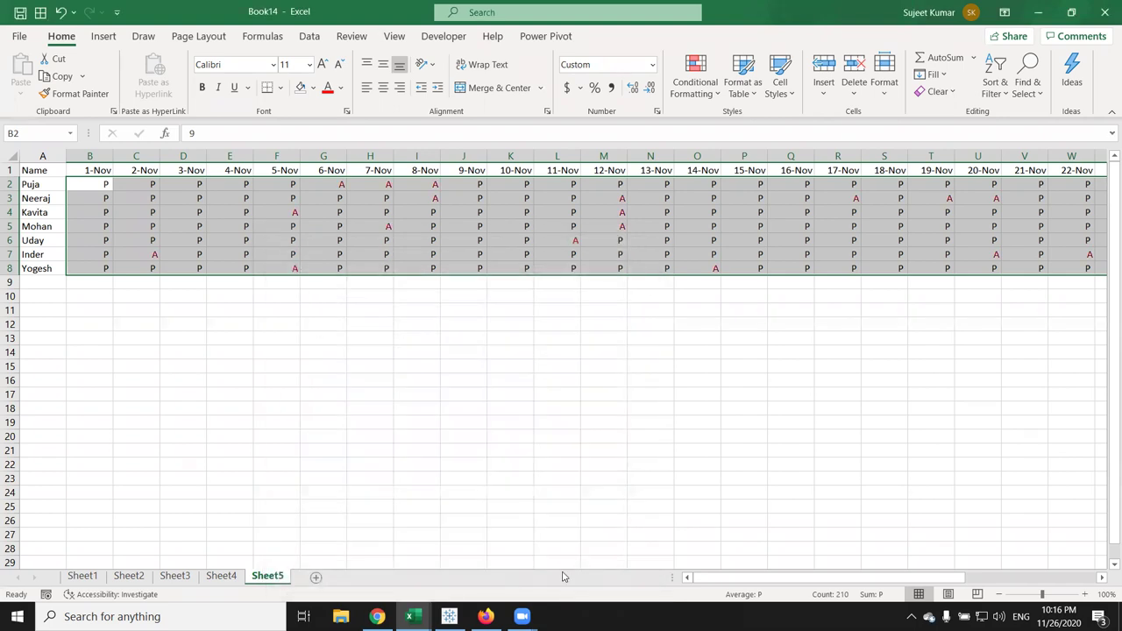
pyautogui.click(447, 434)
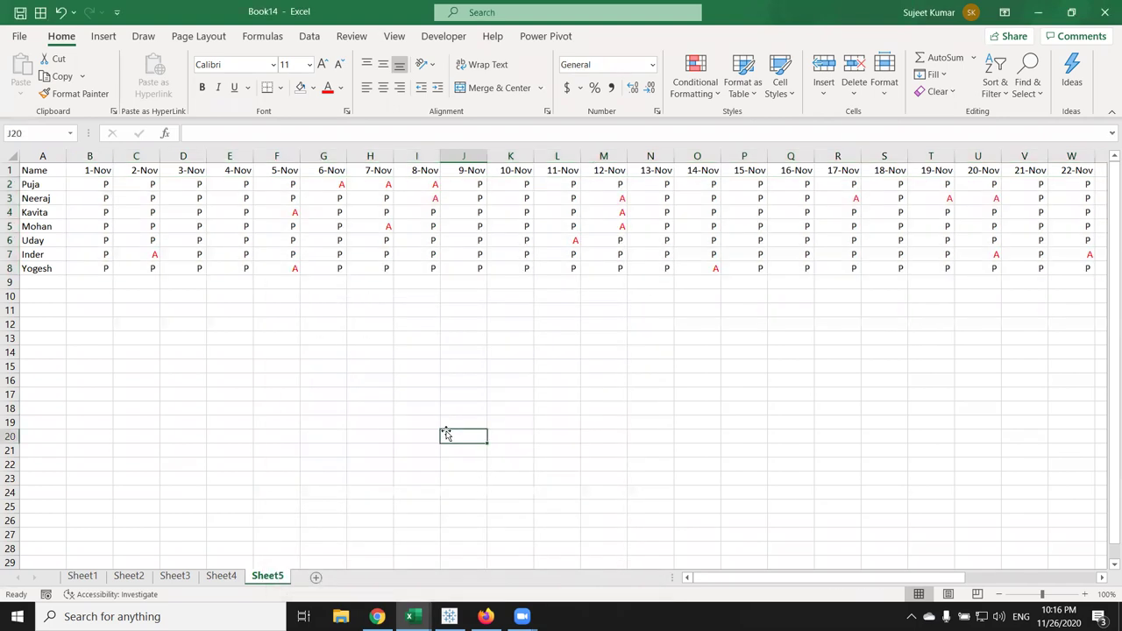
pyautogui.click(119, 285)
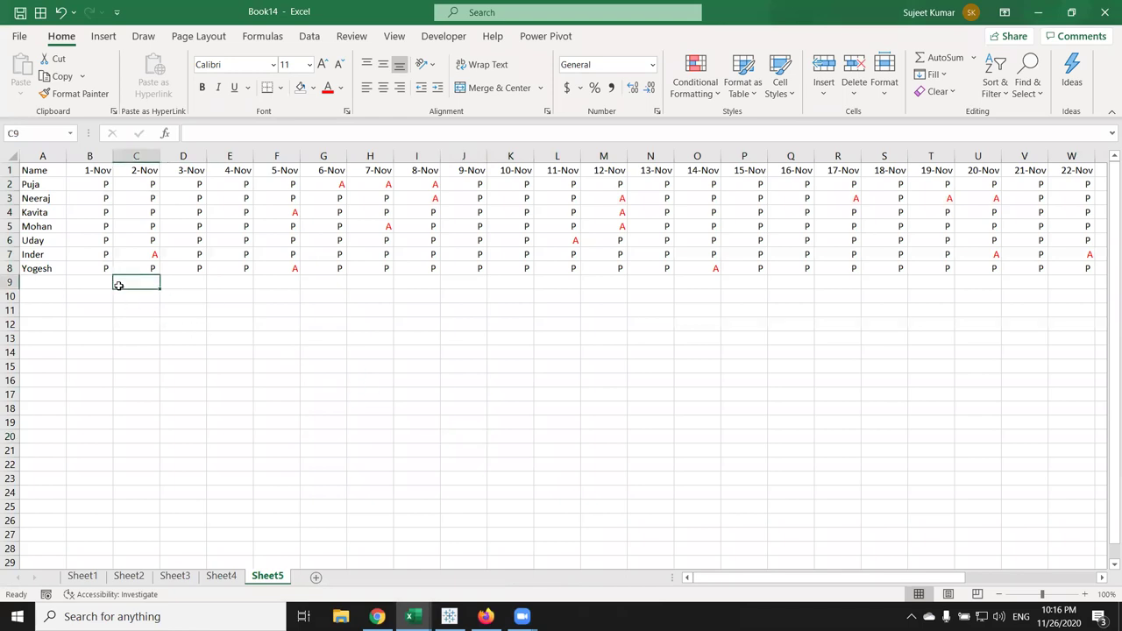
# In the browser guide, expand the guidelines on text and spacing
pyautogui.hotkey('alt', 'Tab')
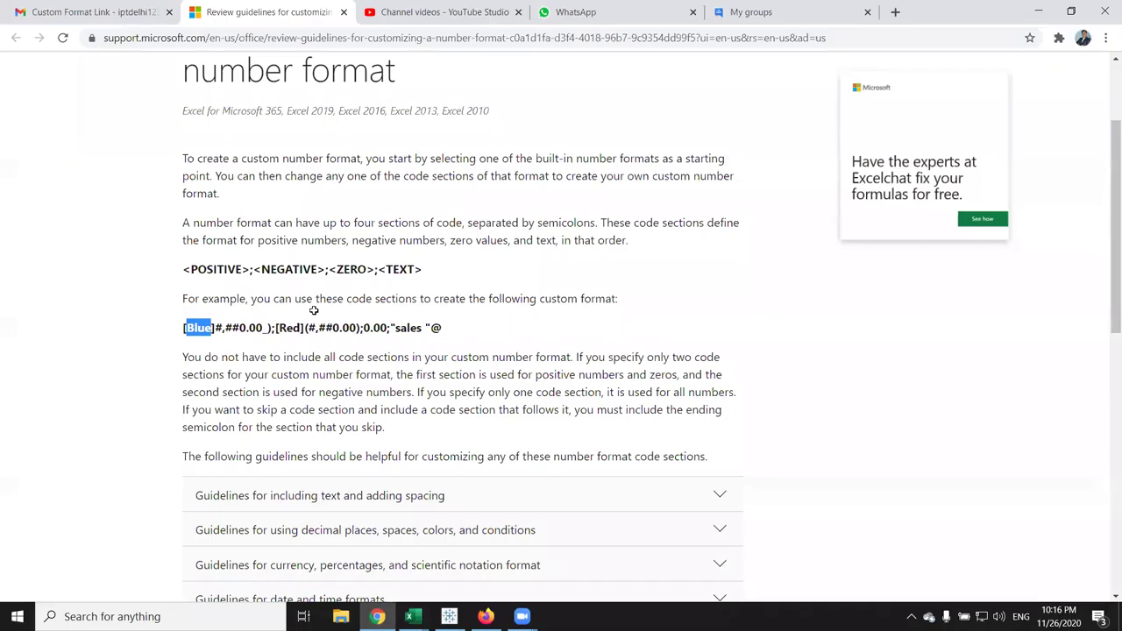
pyautogui.hotkey('alt', 'Tab')
pyautogui.hotkey('alt', 'Tab')
pyautogui.scroll(-1, 531, 403)
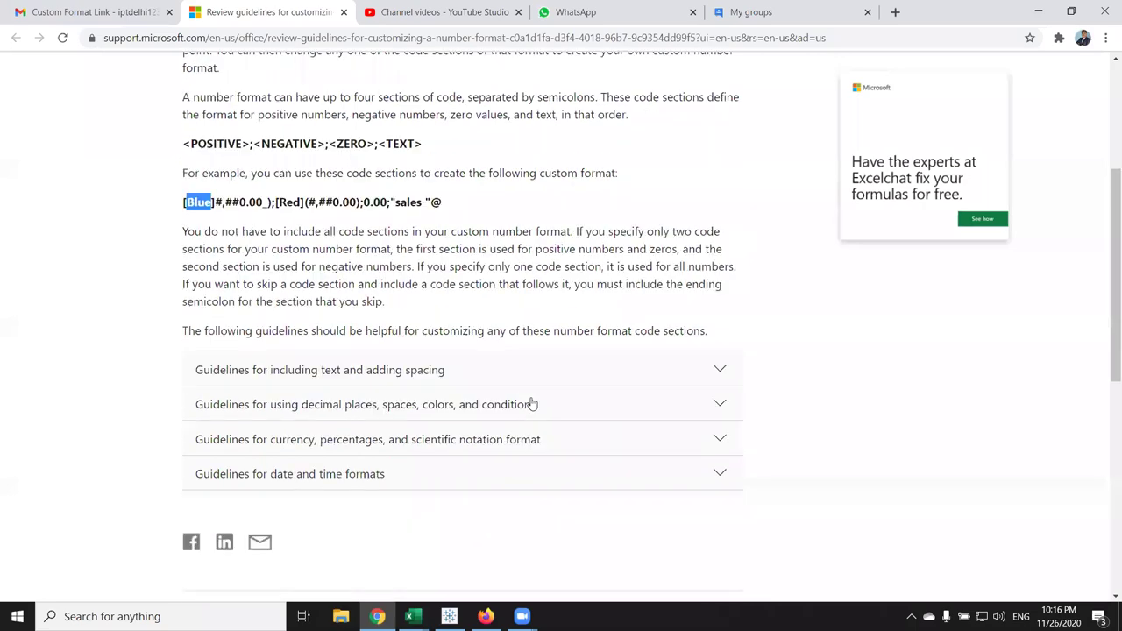
pyautogui.click(516, 363)
pyautogui.scroll(-4, 498, 393)
pyautogui.scroll(-4, 494, 418)
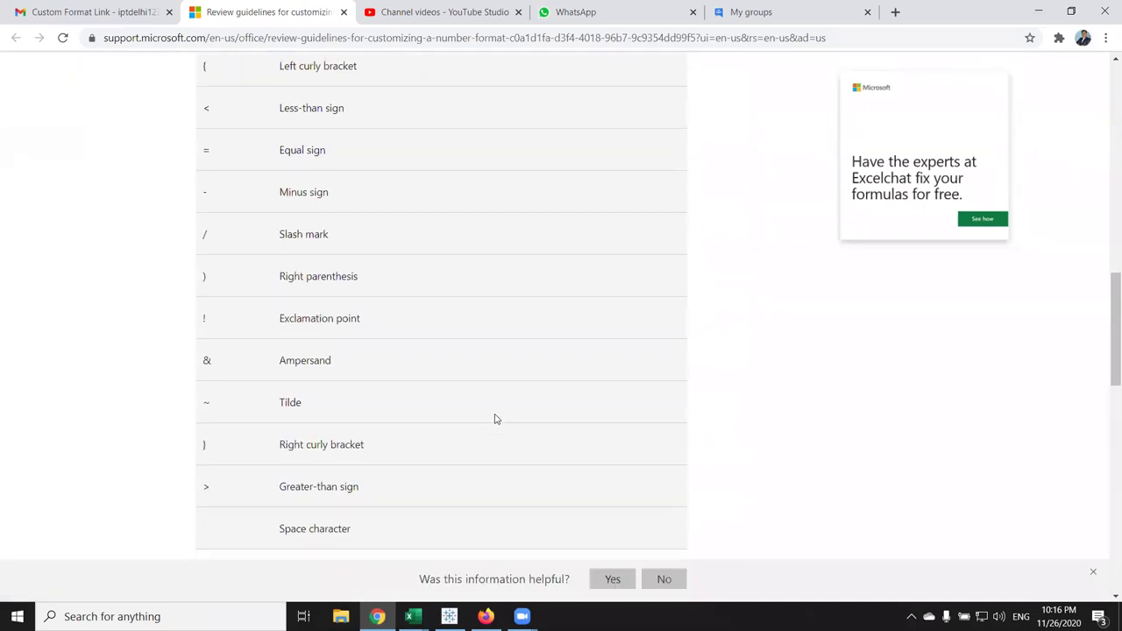
pyautogui.scroll(-5, 494, 413)
pyautogui.scroll(1, 496, 407)
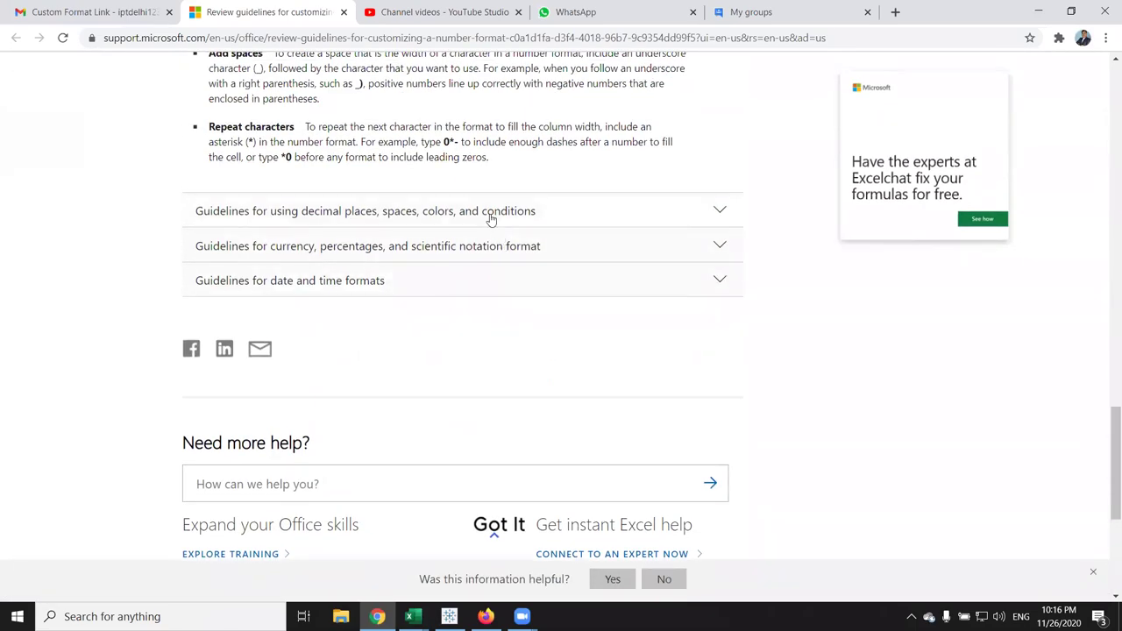
# Expand the guidelines on decimals, colors and conditions and read through them
pyautogui.click(491, 214)
pyautogui.scroll(-4, 480, 424)
pyautogui.scroll(-4, 483, 425)
pyautogui.scroll(-3, 479, 426)
pyautogui.scroll(-1, 477, 416)
pyautogui.scroll(-4, 476, 415)
pyautogui.scroll(-2, 476, 416)
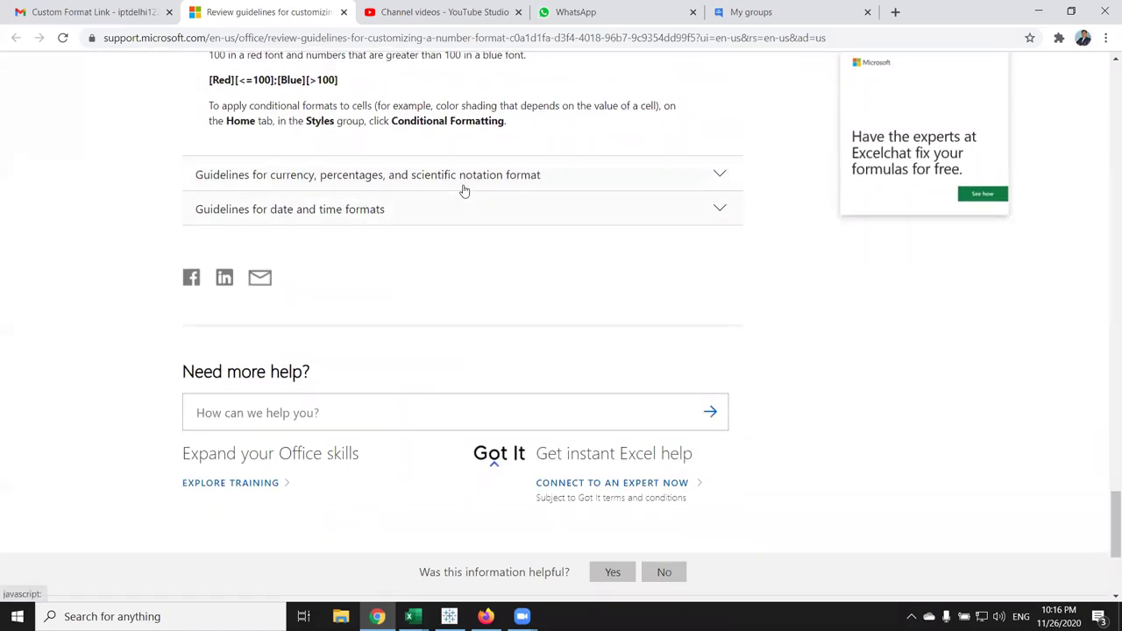
# Expand the currency/percentage/scientific and date/time guidelines, then deselect the highlighted Blue
pyautogui.click(463, 190)
pyautogui.scroll(-4, 460, 370)
pyautogui.scroll(-4, 454, 411)
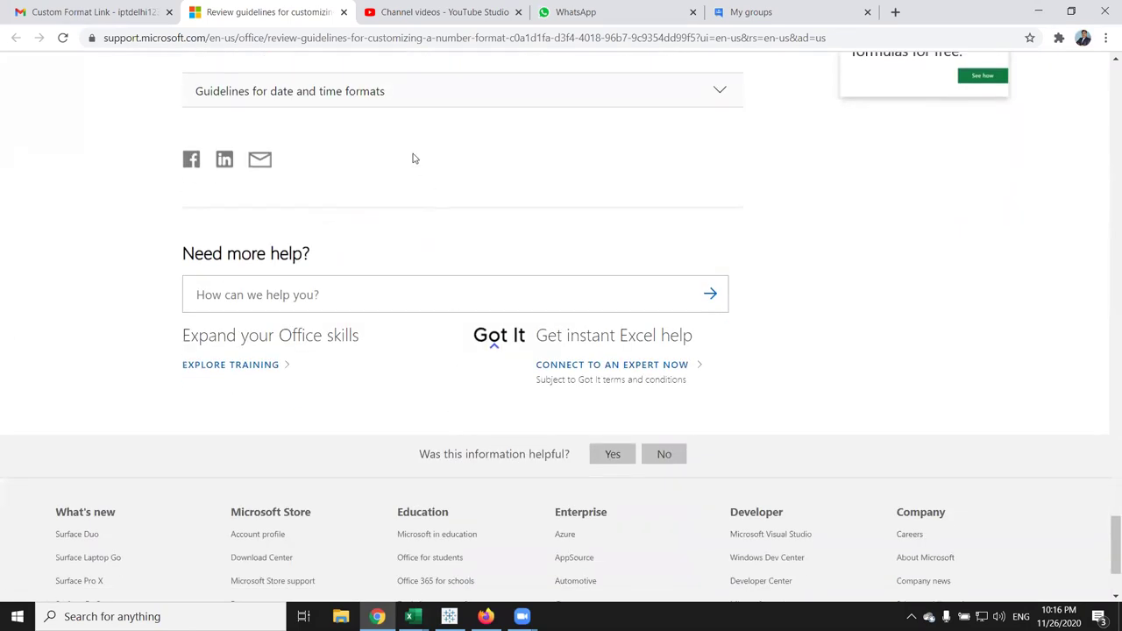
pyautogui.click(395, 95)
pyautogui.scroll(3, 347, 390)
pyautogui.scroll(4, 347, 390)
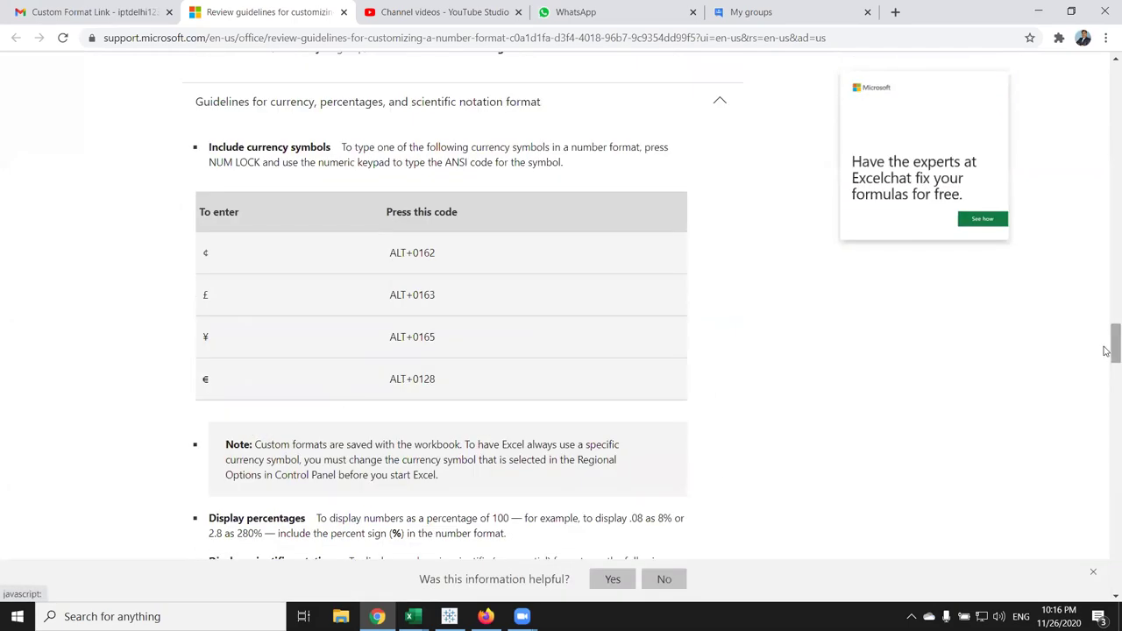
pyautogui.moveTo(1115, 337); pyautogui.dragTo(1116, 79)
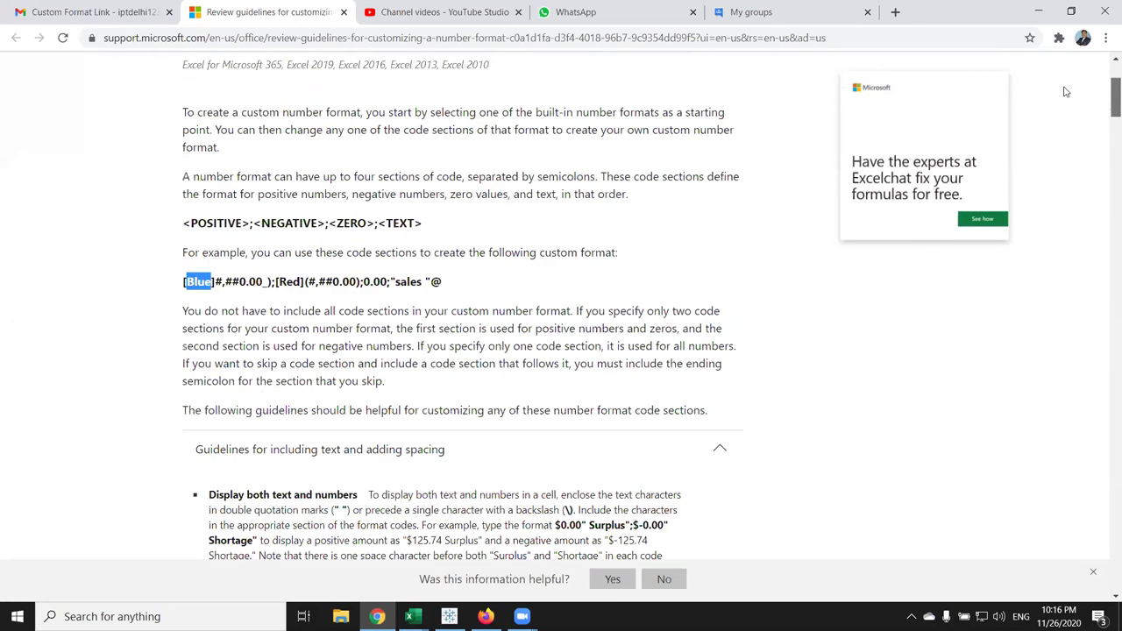
pyautogui.scroll(-2, 527, 421)
pyautogui.scroll(-3, 506, 443)
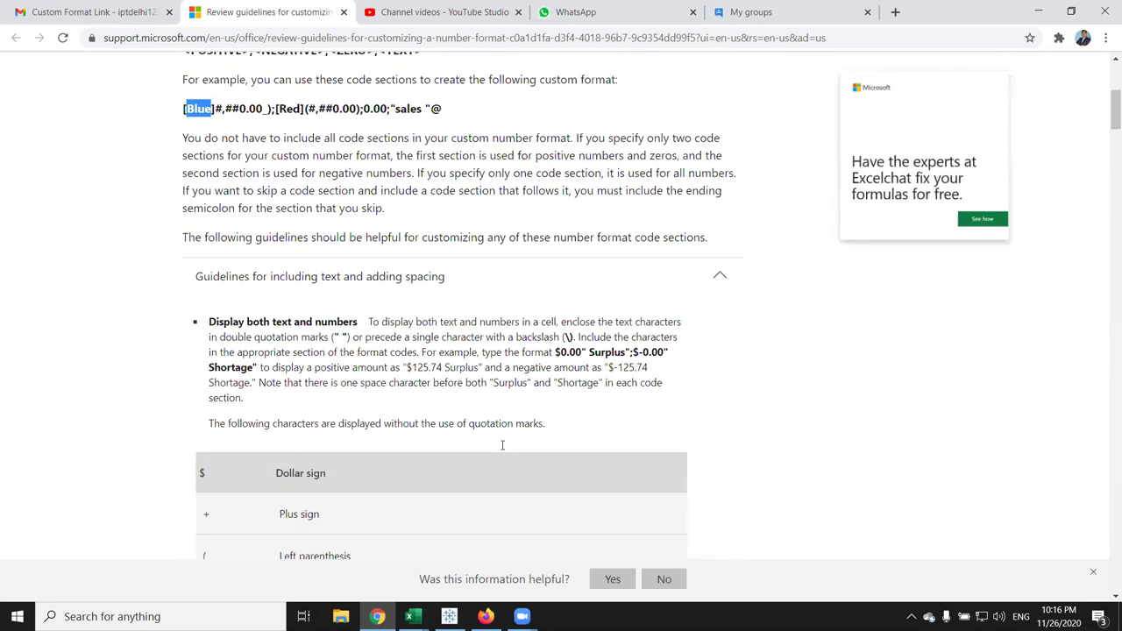
pyautogui.scroll(3, 503, 450)
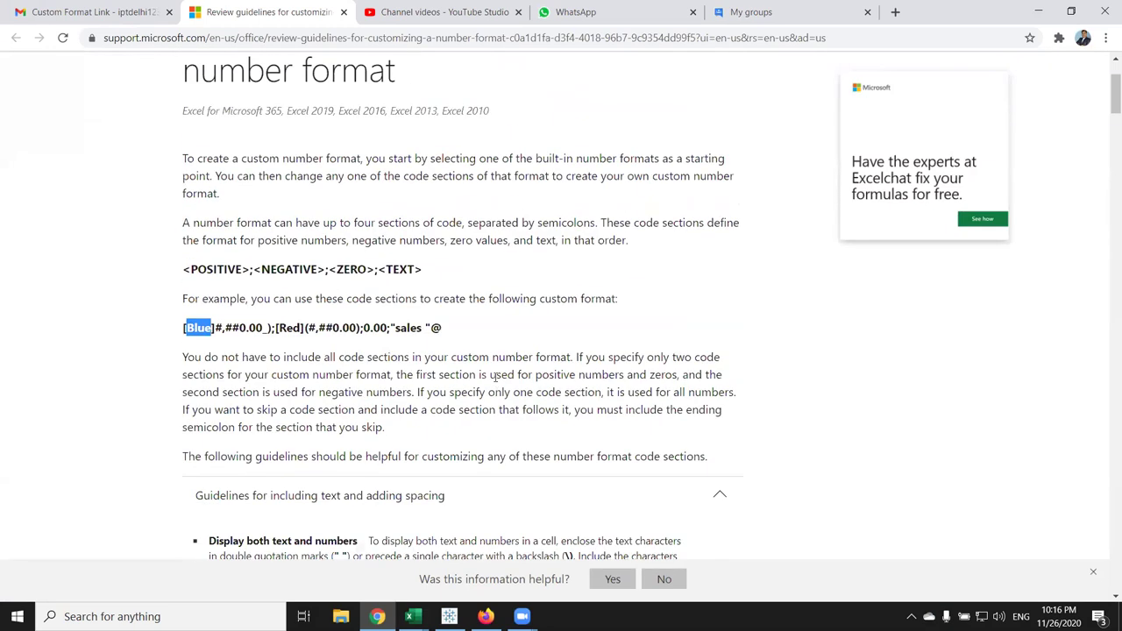
pyautogui.click(424, 271)
# Back in Book14, start a custom number format for empty cell G18
pyautogui.hotkey('alt', 'Tab')
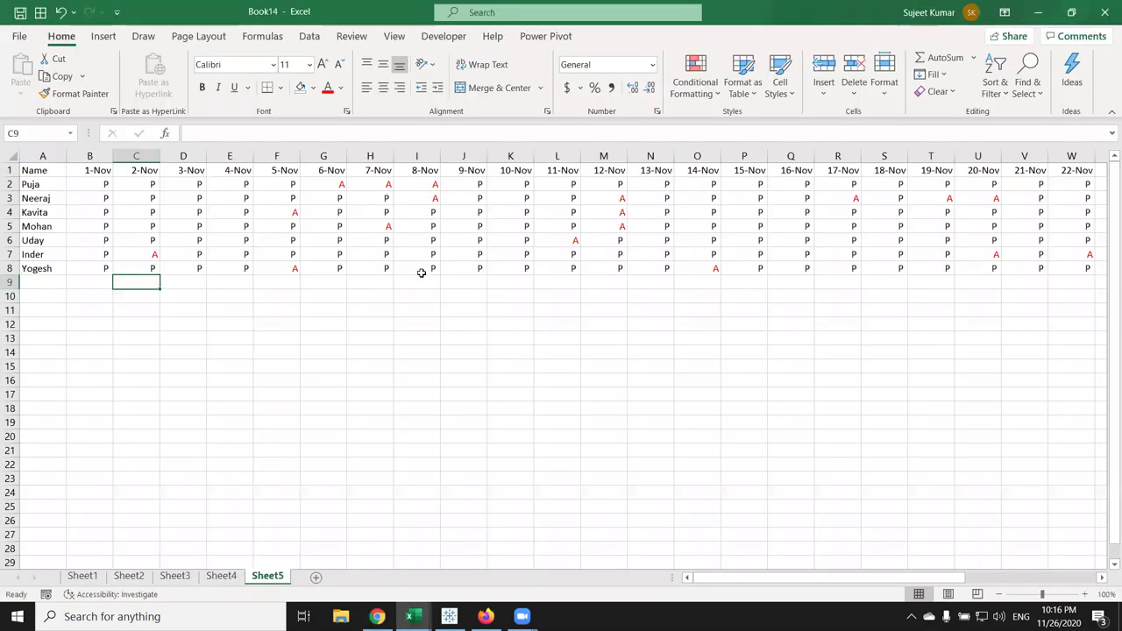
pyautogui.hotkey('alt', 'Tab')
pyautogui.hotkey('alt', 'Tab')
pyautogui.hotkey('alt', 'shift', 'Tab')
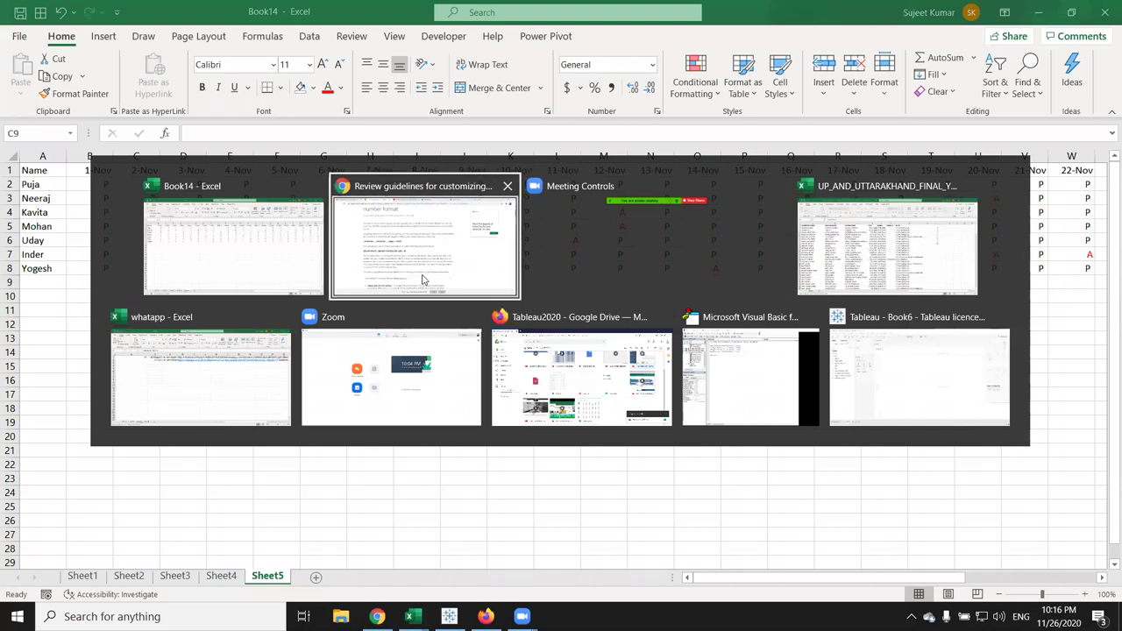
pyautogui.hotkey('alt', 'shift', 'Tab')
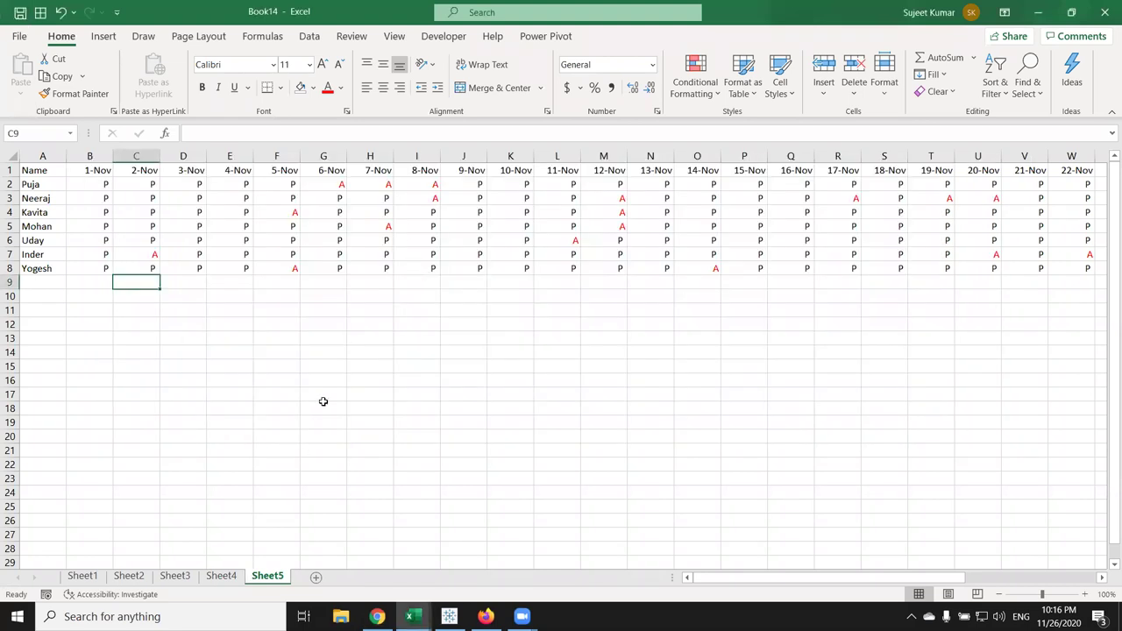
pyautogui.rightClick(323, 402)
pyautogui.click(376, 524)
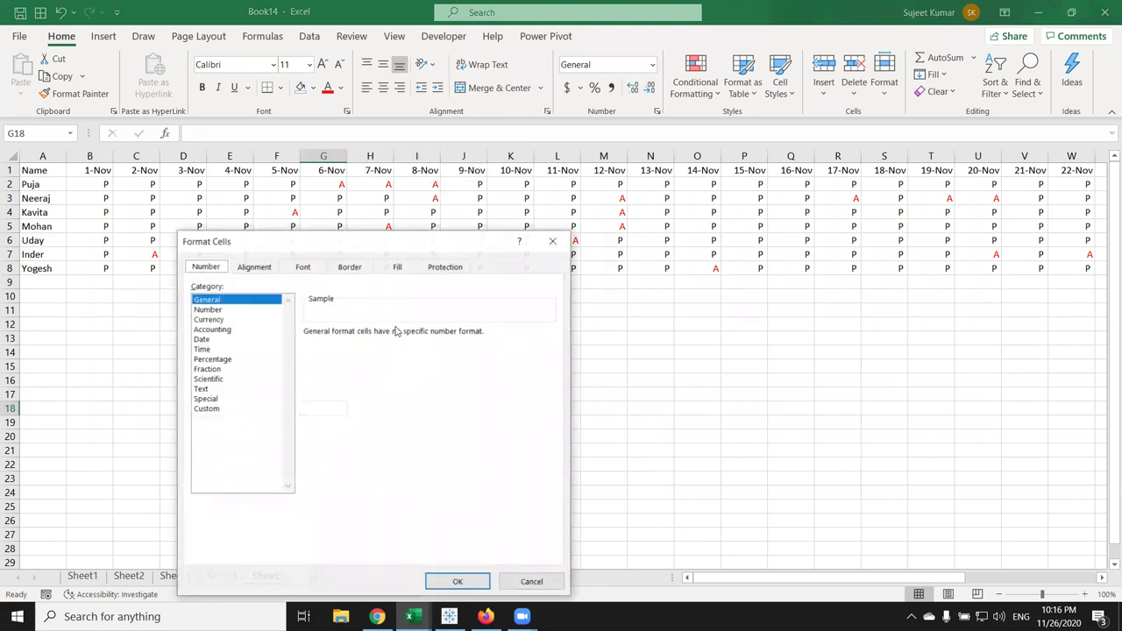
pyautogui.click(222, 411)
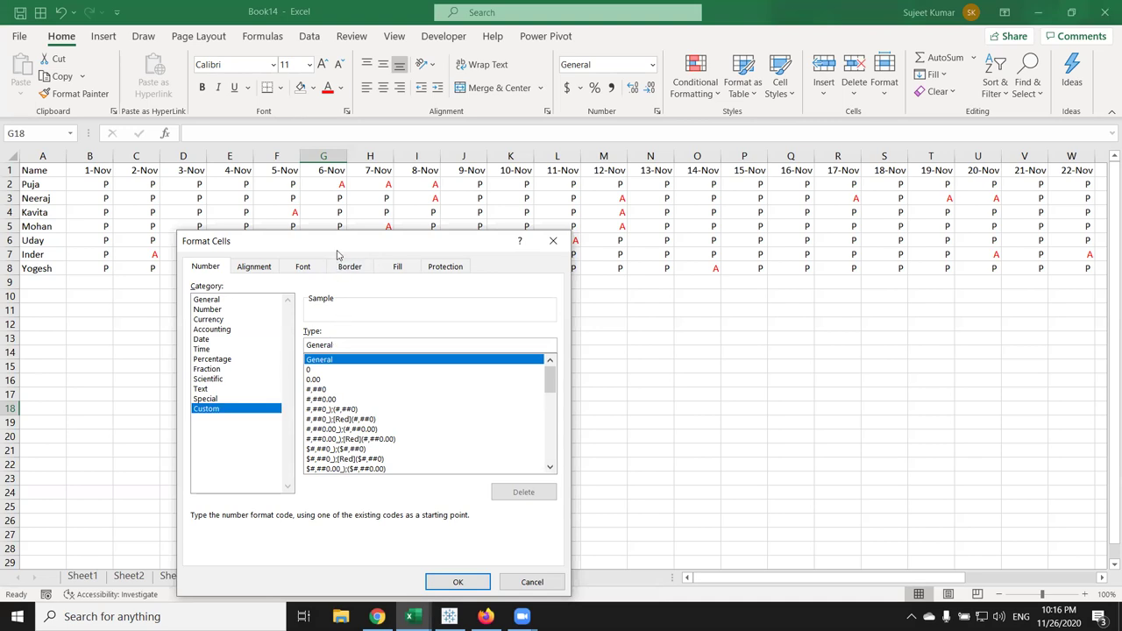
# Give G18 the custom format [Green] 0.00
pyautogui.moveTo(340, 245); pyautogui.dragTo(588, 217)
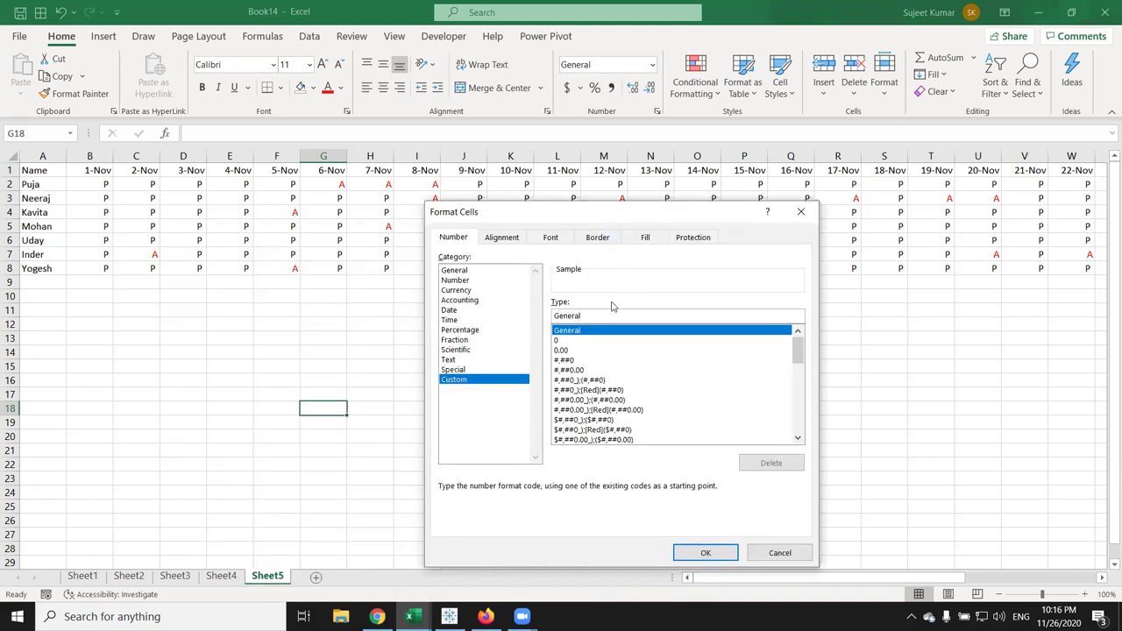
pyautogui.doubleClick(602, 314)
pyautogui.write('0.00')
pyautogui.press('Left')
pyautogui.press('Left')
pyautogui.press('Left')
pyautogui.press('Left')
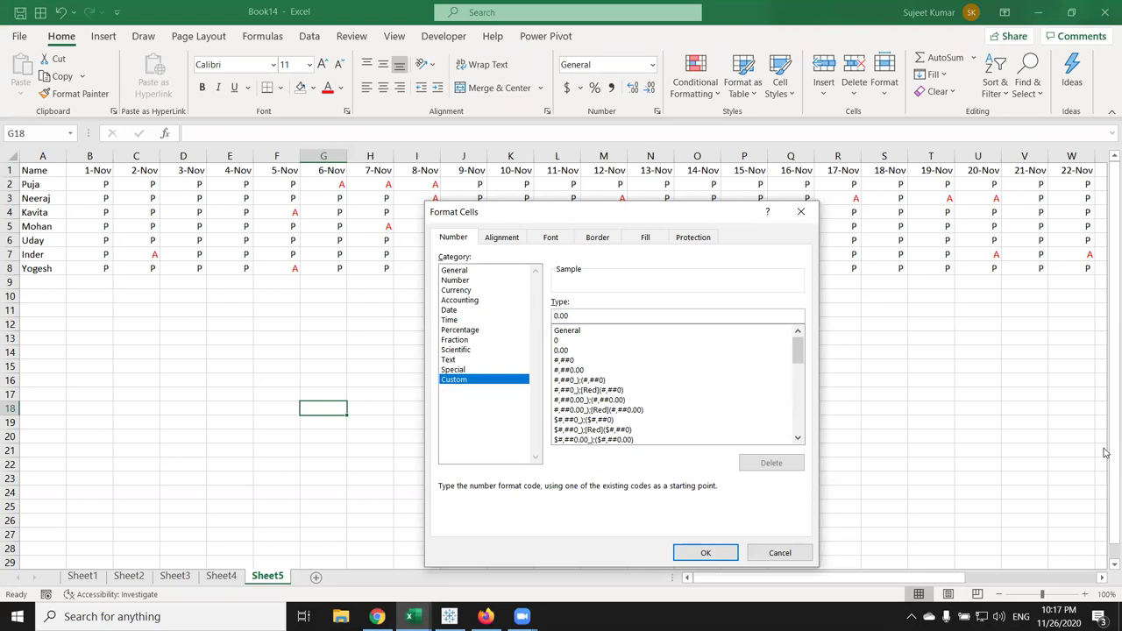
pyautogui.write('[')
pyautogui.press('BackSpace')
pyautogui.write('[Gree')
pyautogui.write('n]')
pyautogui.click(710, 553)
# Enter 426 in G18, then replace it with -2652
pyautogui.write('426')
pyautogui.press('Return')
pyautogui.press('Up')
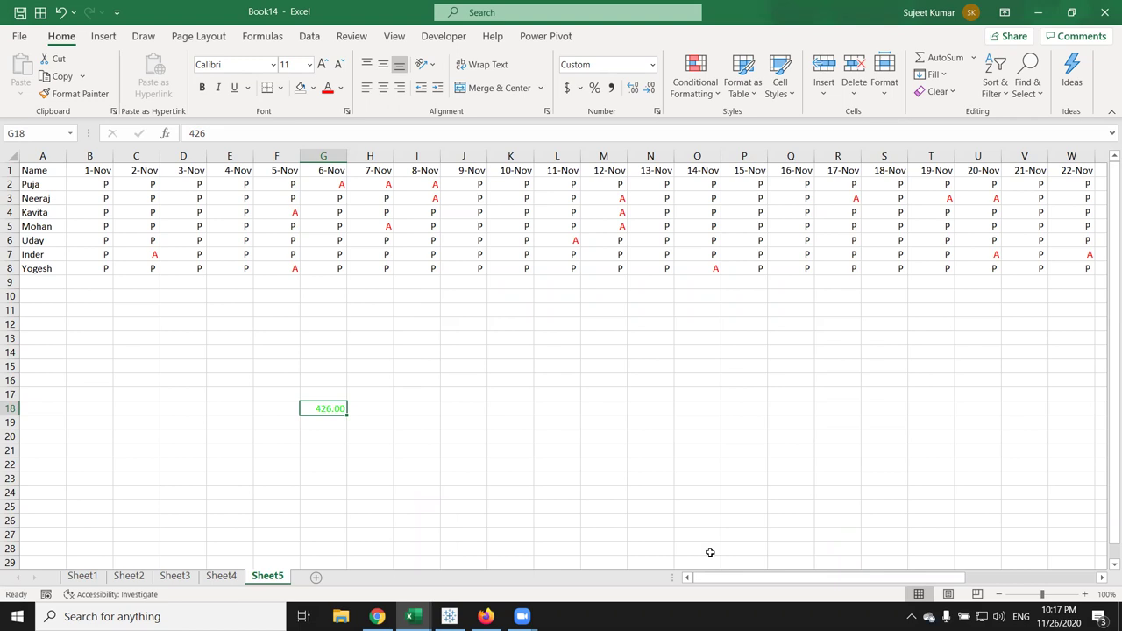
pyautogui.write('-2652')
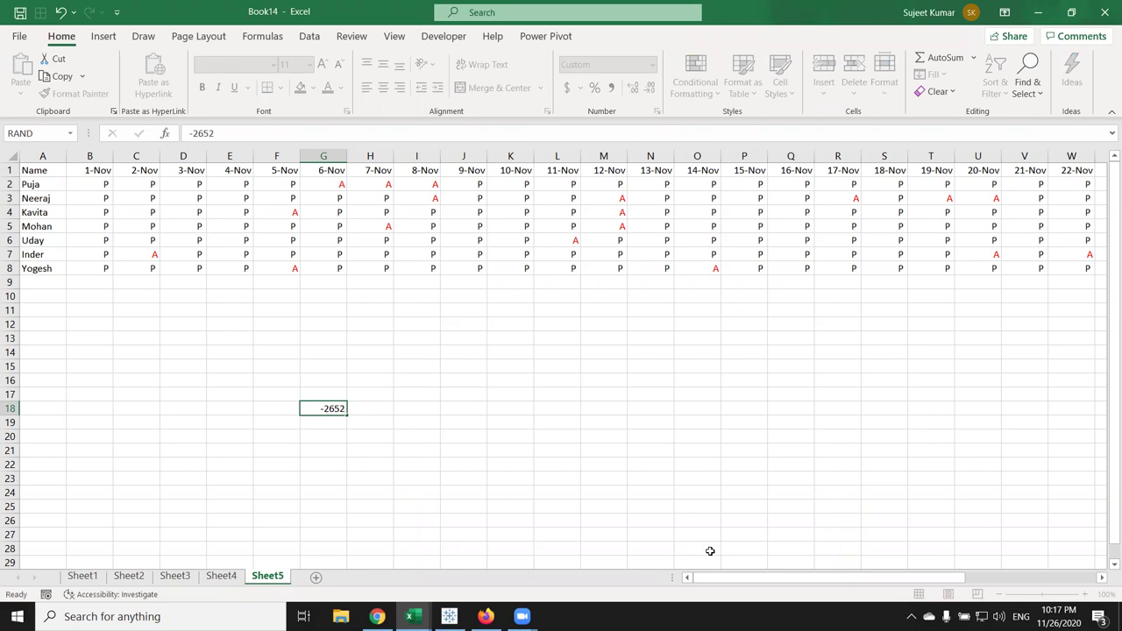
pyautogui.hotkey('ctrl', 'Return')
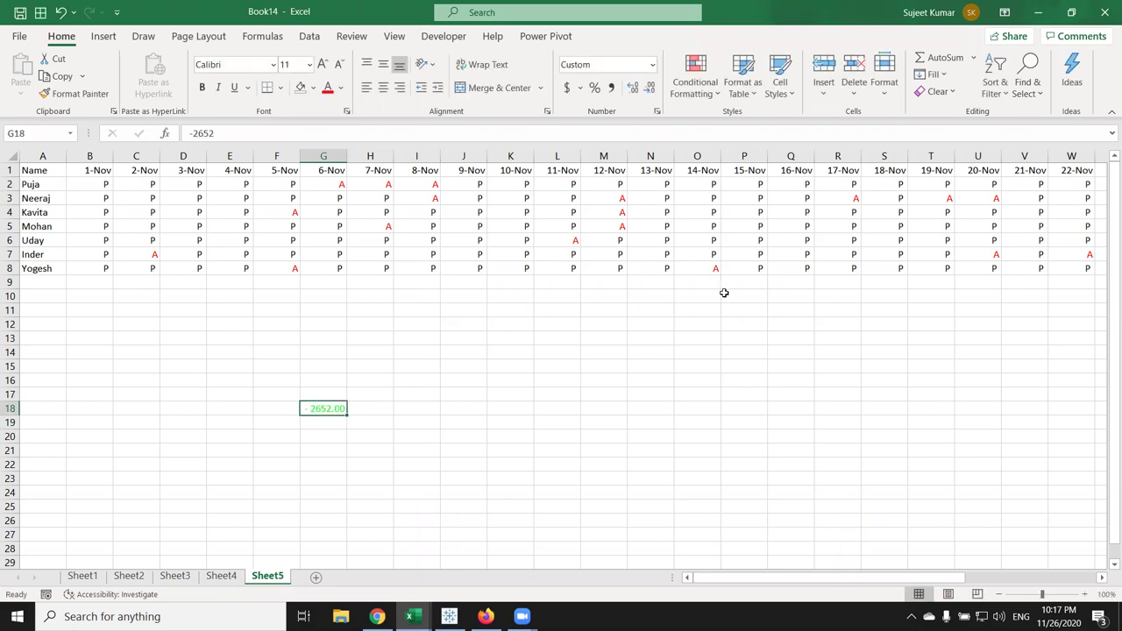
# Append a [red] 0.00 negative section to G18's format so -2652 shows in red
pyautogui.click(656, 112)
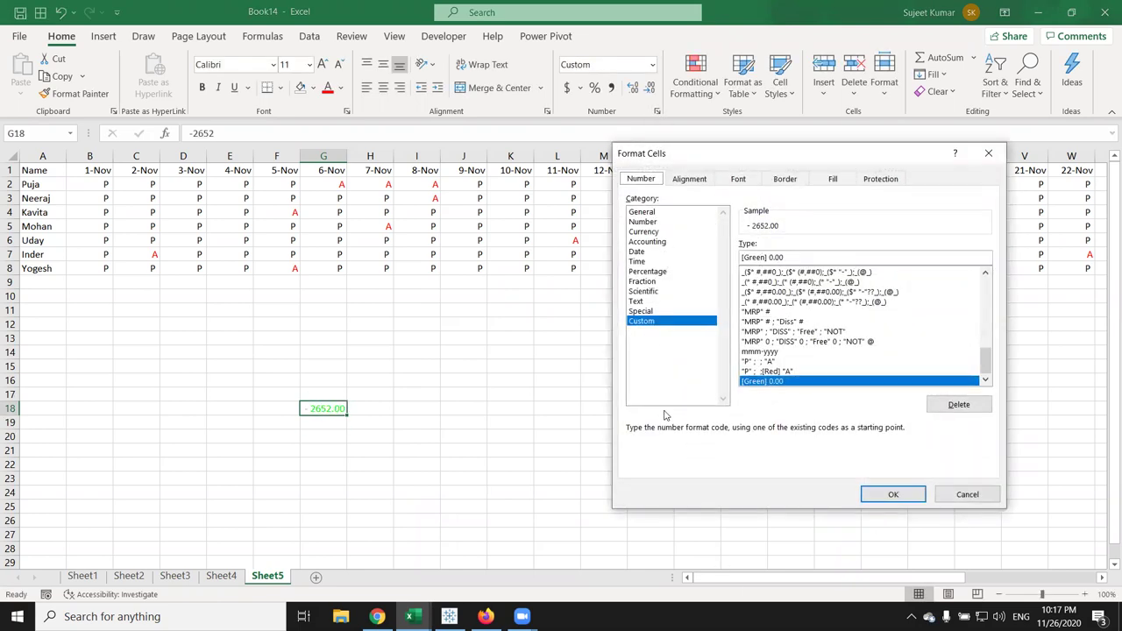
pyautogui.click(802, 257)
pyautogui.write(';')
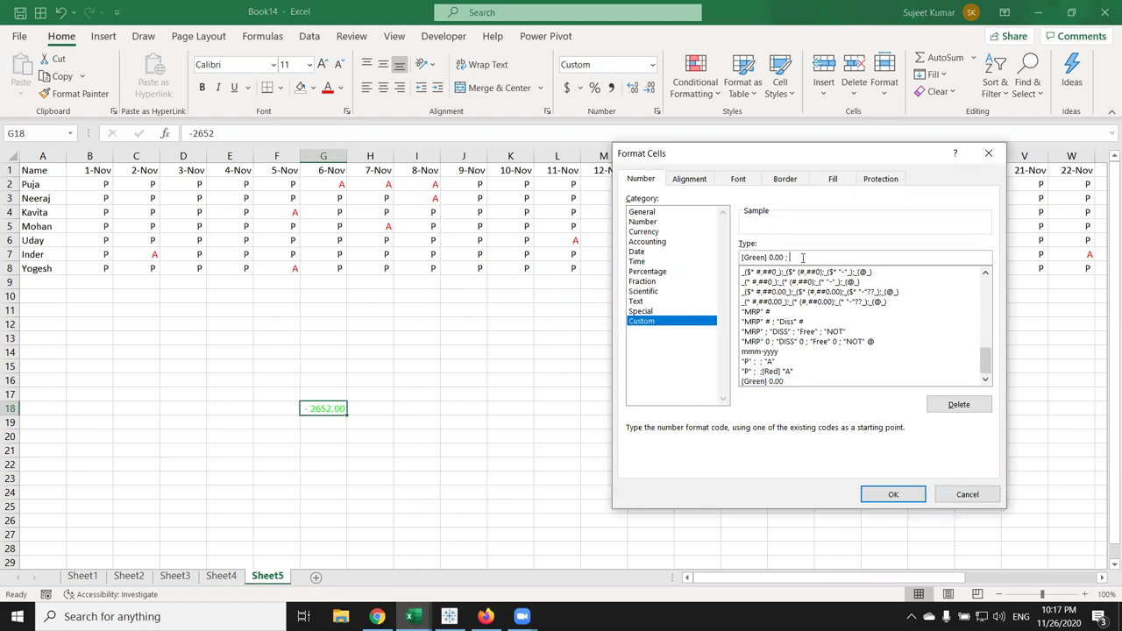
pyautogui.write(' [')
pyautogui.write('red] ')
pyautogui.write('0.')
pyautogui.press('BackSpace')
pyautogui.press('BackSpace')
pyautogui.write('0.00')
pyautogui.click(887, 495)
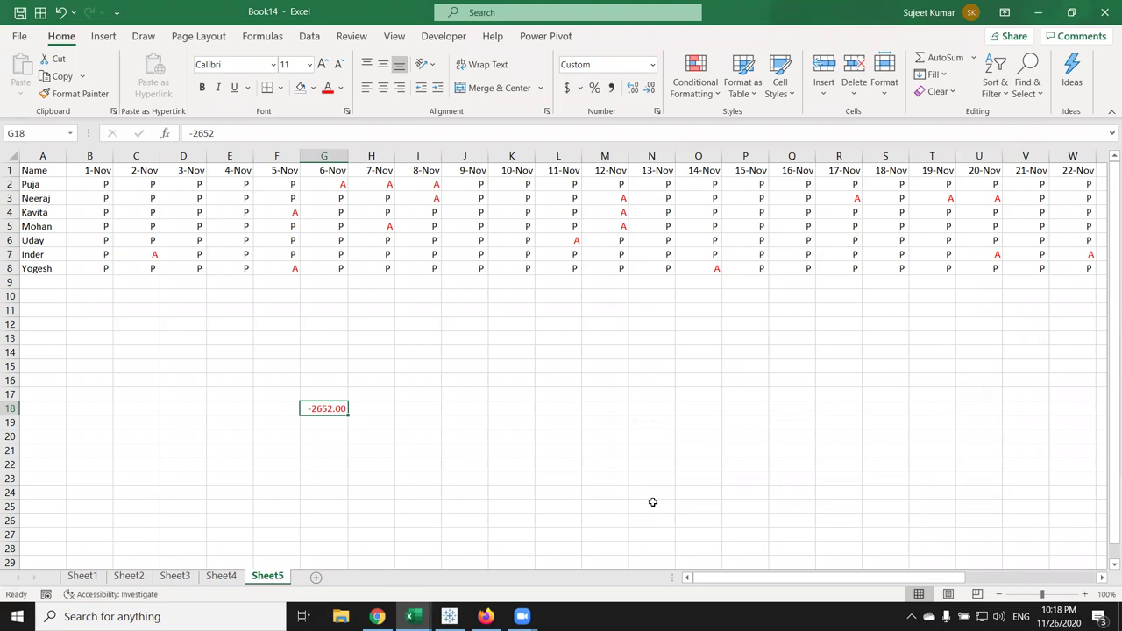
# In the support article, highlight the <POSITIVE>;<NEGATIVE>;<ZERO>;<TEXT> format syntax line
pyautogui.hotkey('alt', 'Tab')
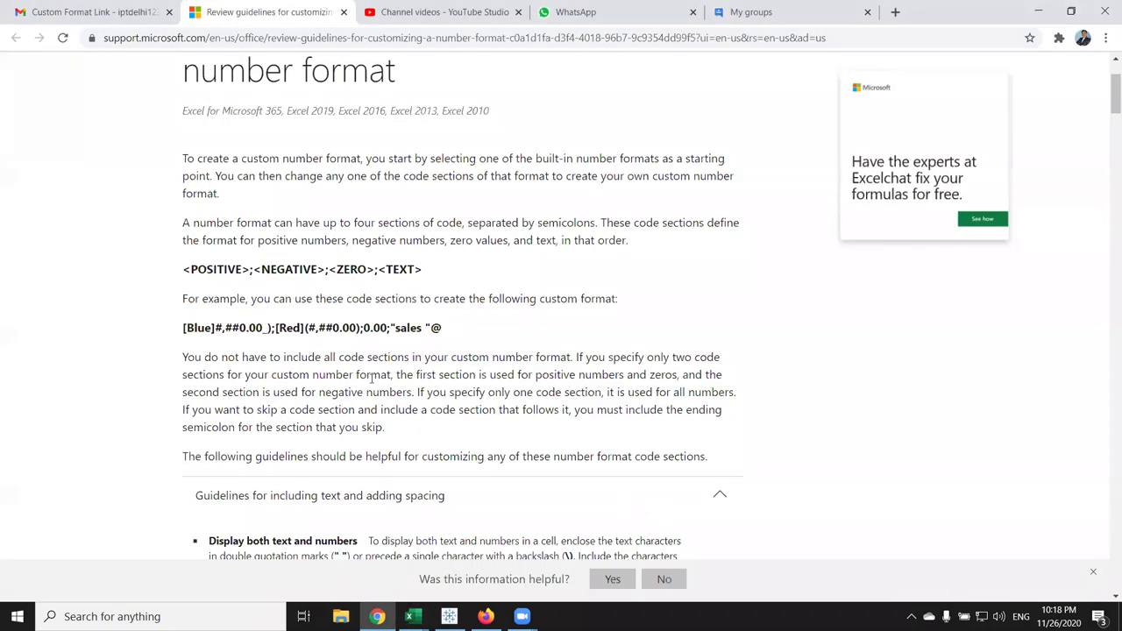
pyautogui.moveTo(163, 271); pyautogui.dragTo(481, 272)
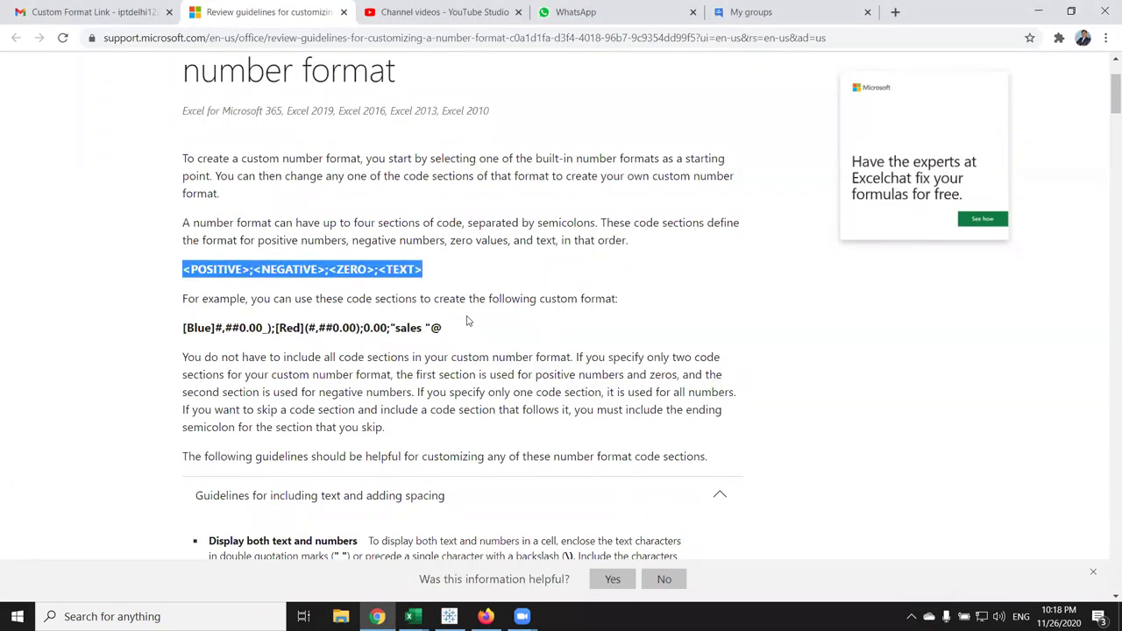
pyautogui.scroll(-3, 468, 321)
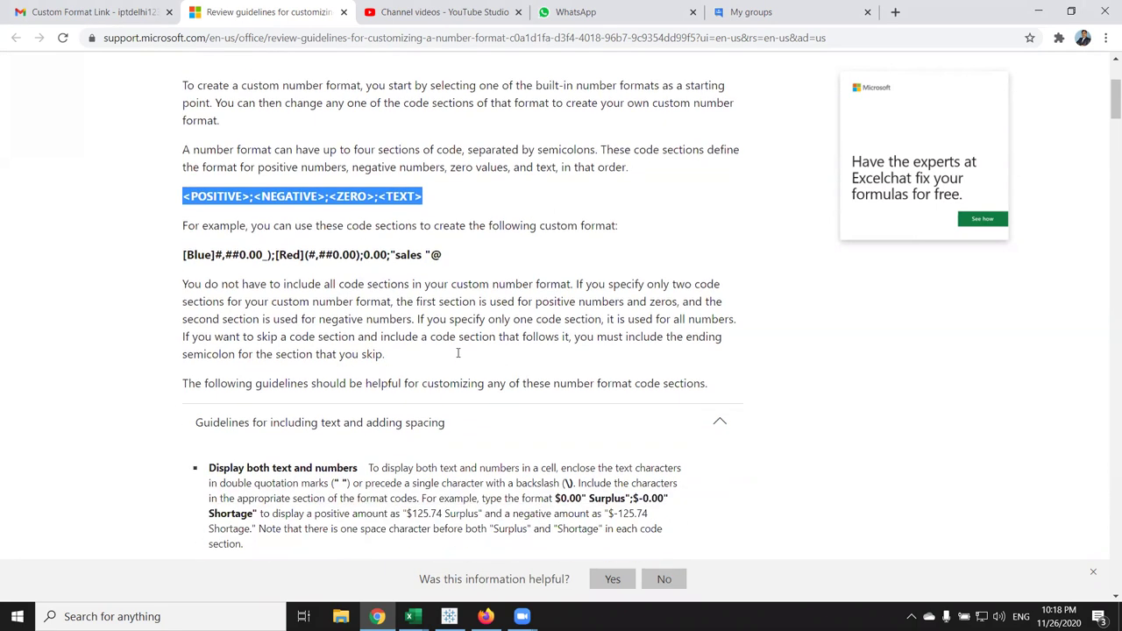
pyautogui.scroll(-3, 458, 353)
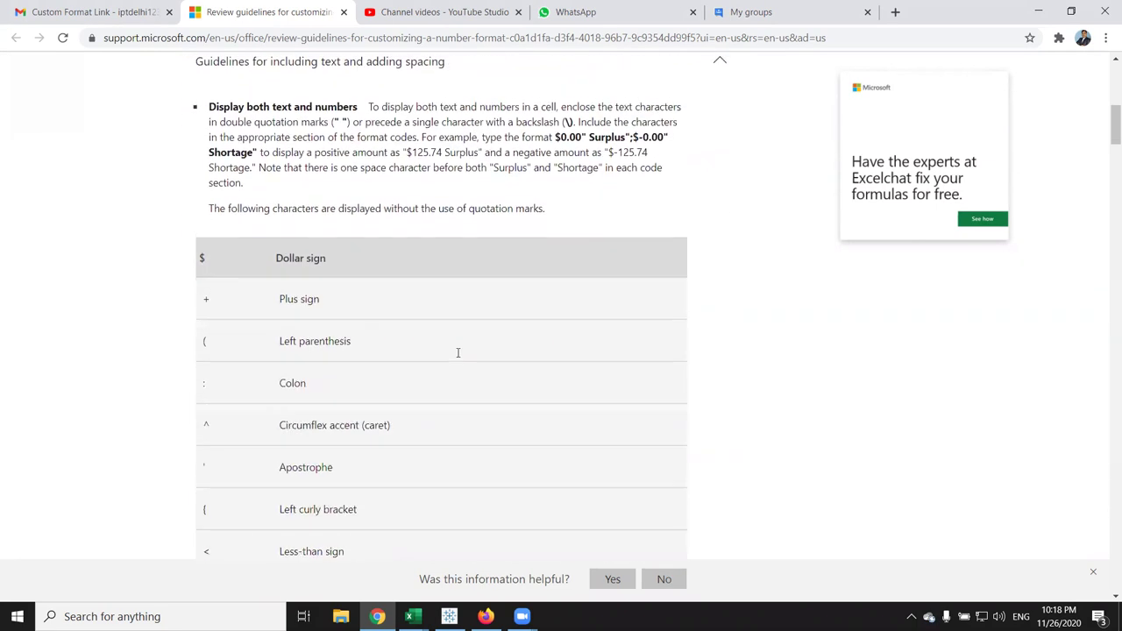
pyautogui.scroll(6, 371, 434)
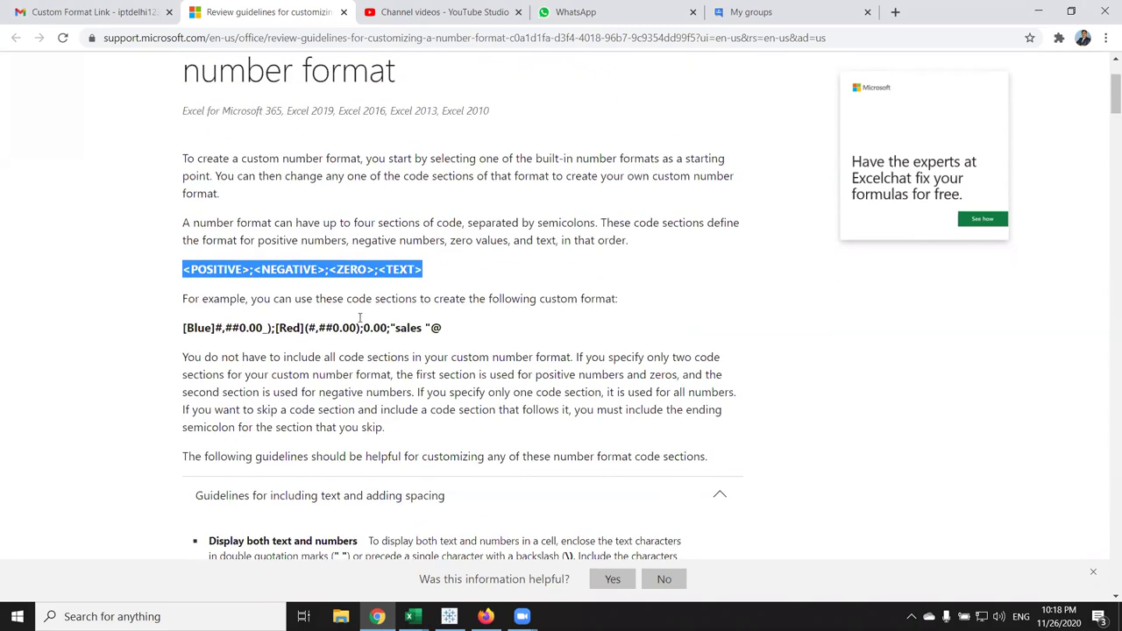
pyautogui.tripleClick(185, 272)
pyautogui.click(387, 287)
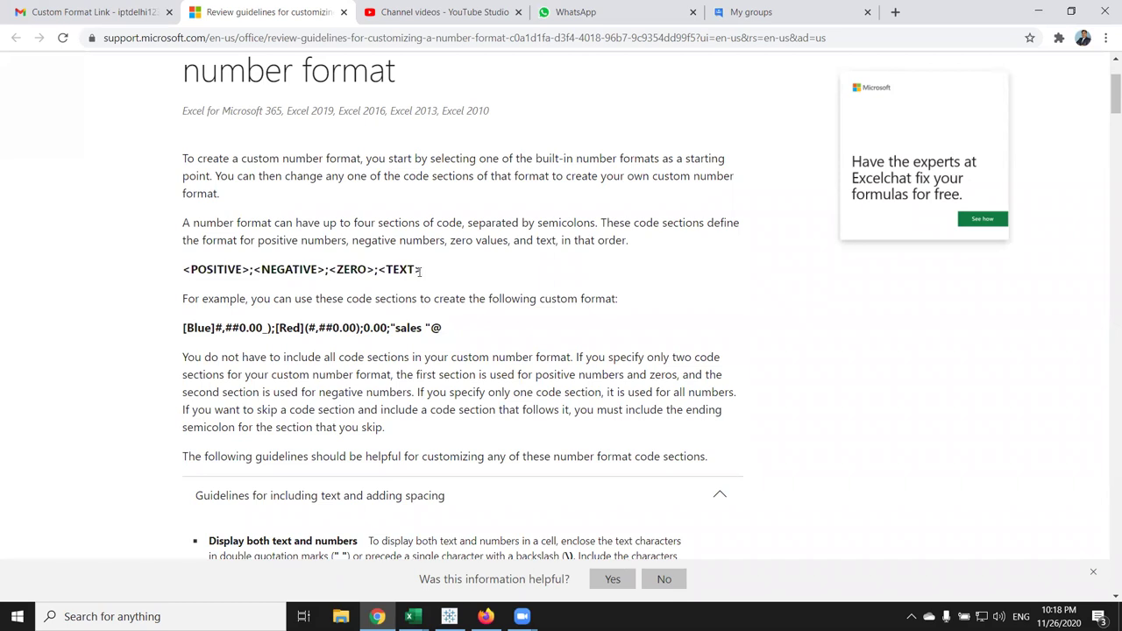
pyautogui.moveTo(425, 274); pyautogui.dragTo(176, 265)
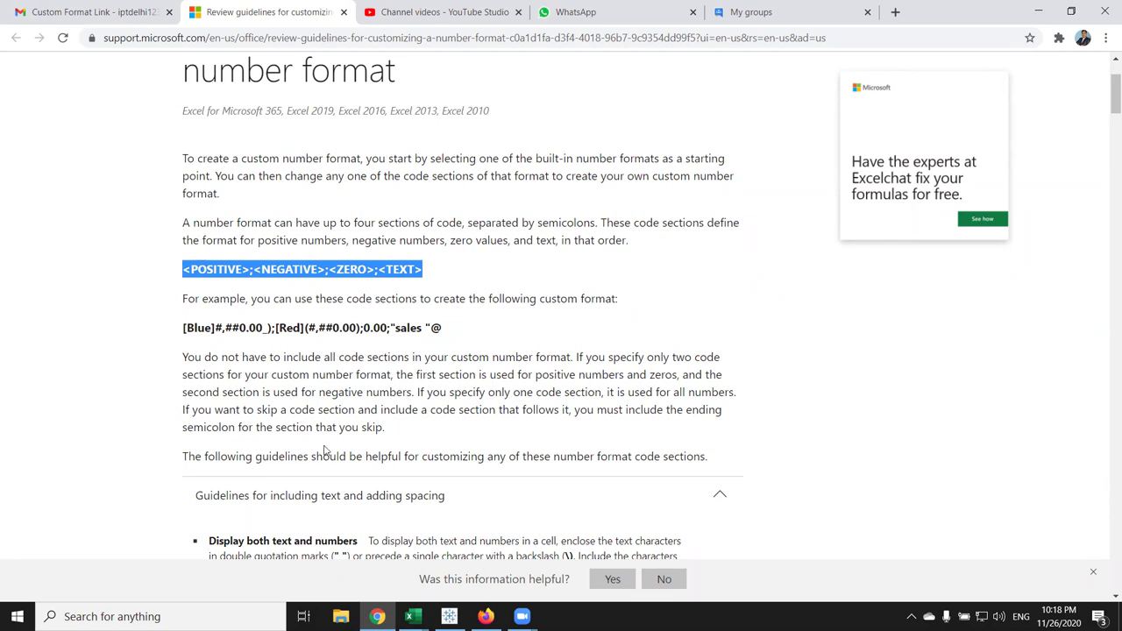
# Point out the [Blue] colour and #,##0.0 number codes in the example format
pyautogui.scroll(-2, 317, 491)
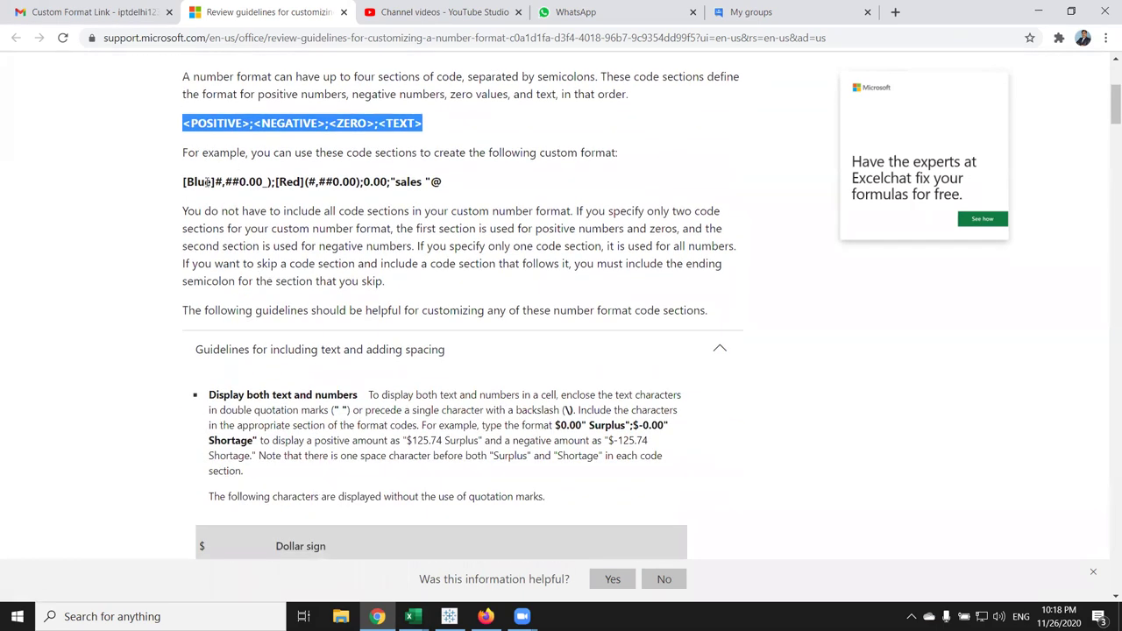
pyautogui.doubleClick(210, 182)
pyautogui.moveTo(215, 182); pyautogui.dragTo(443, 183)
pyautogui.click(282, 183)
pyautogui.click(405, 325)
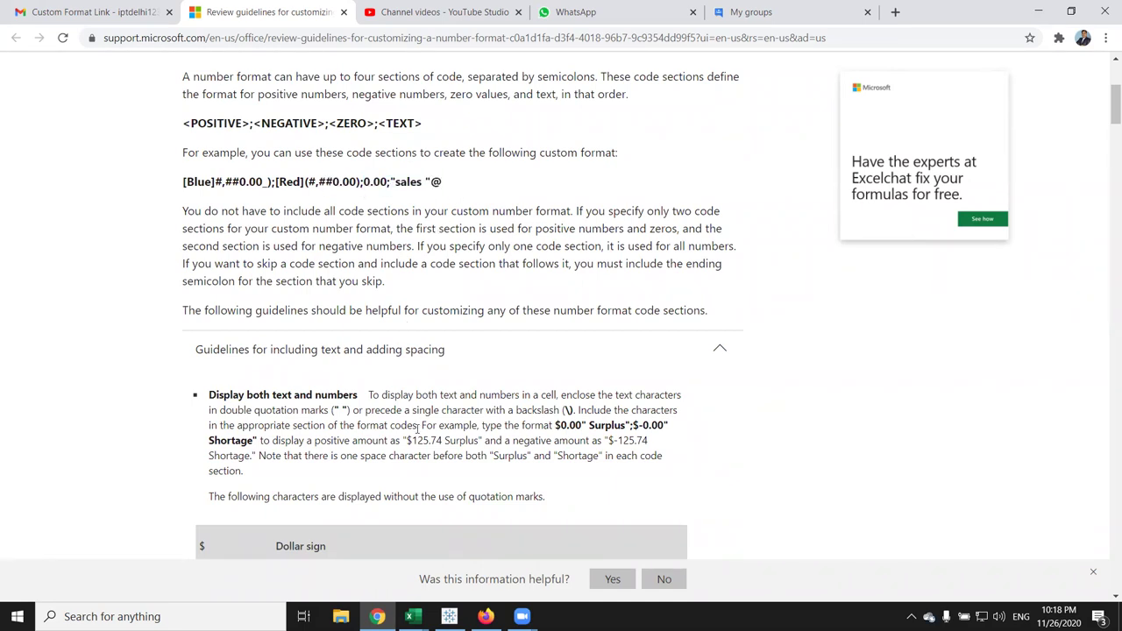
# Scroll through the table of characters shown without quotes, then return to Excel
pyautogui.scroll(-2, 418, 429)
pyautogui.scroll(-1, 418, 433)
pyautogui.scroll(-1, 418, 434)
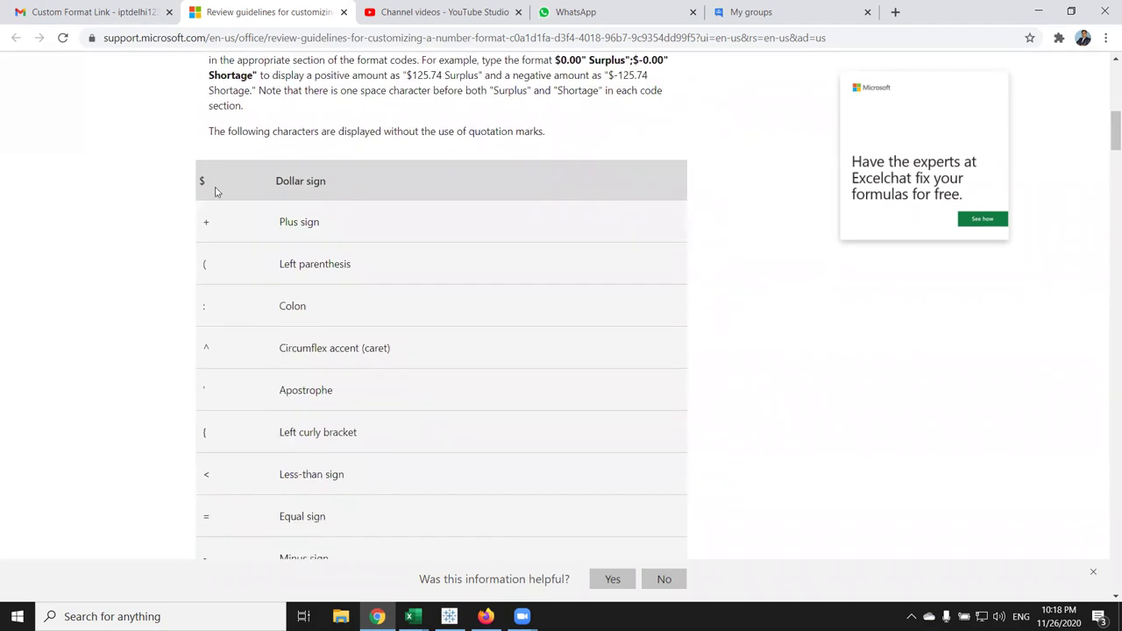
pyautogui.scroll(-1, 230, 438)
pyautogui.scroll(-1, 231, 443)
pyautogui.scroll(-2, 230, 447)
pyautogui.scroll(-2, 231, 452)
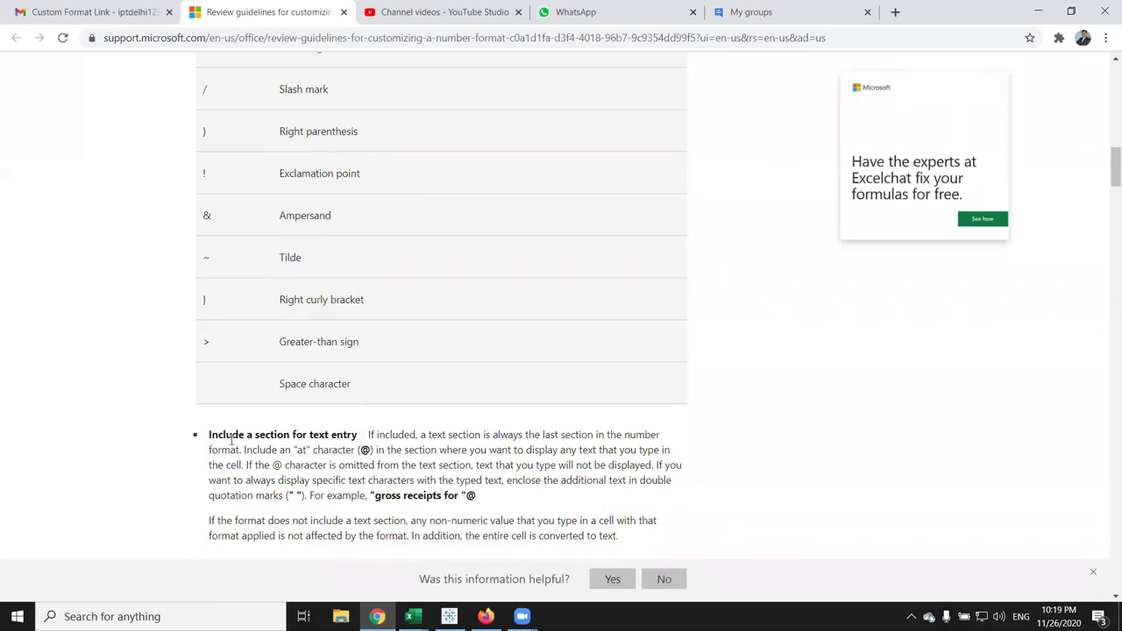
pyautogui.scroll(2, 228, 421)
pyautogui.scroll(-1, 228, 422)
pyautogui.scroll(-1, 228, 419)
pyautogui.scroll(-1, 229, 416)
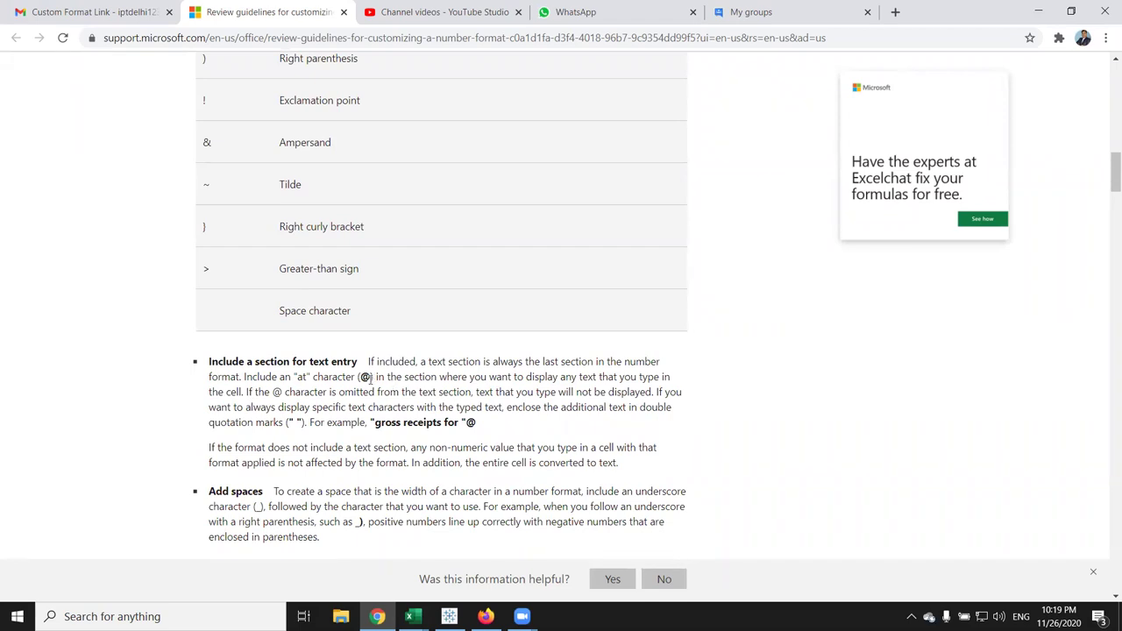
pyautogui.hotkey('alt', 'Tab')
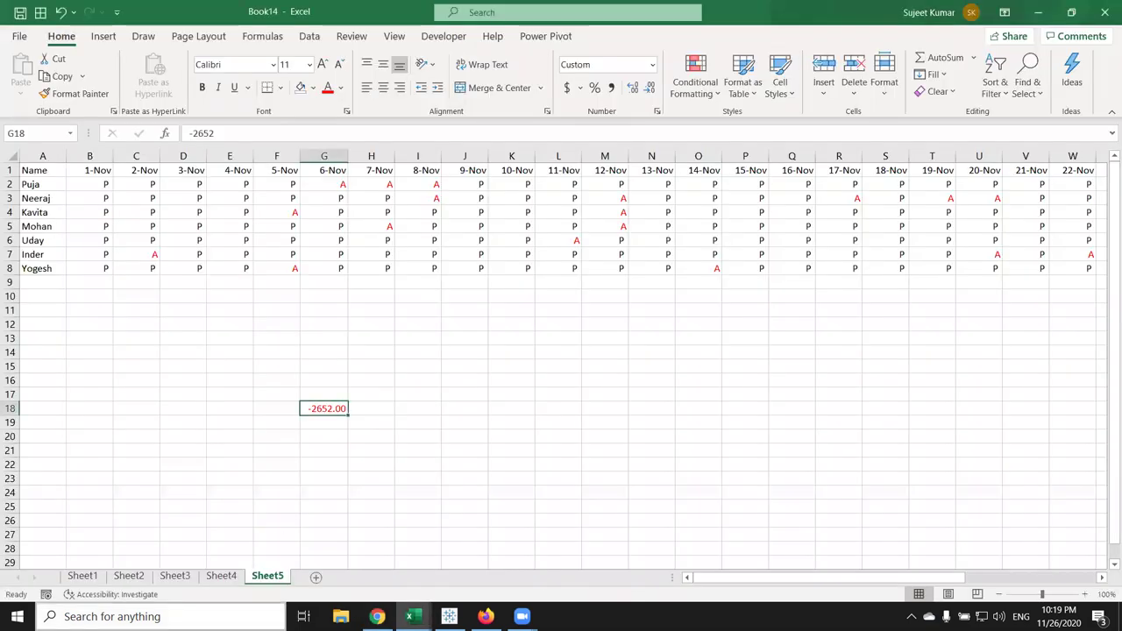
# Add a new sheet and put the heading C Name in A1
pyautogui.click(316, 577)
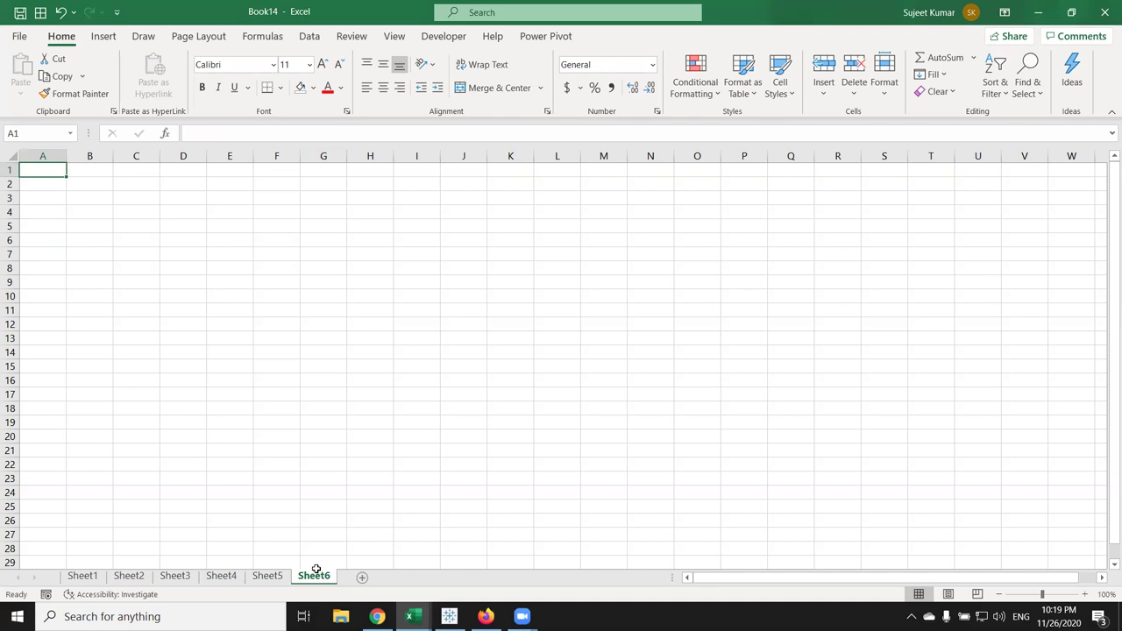
pyautogui.write('Name')
pyautogui.press('Return')
pyautogui.press('Up')
pyautogui.write('C Name')
pyautogui.press('Return')
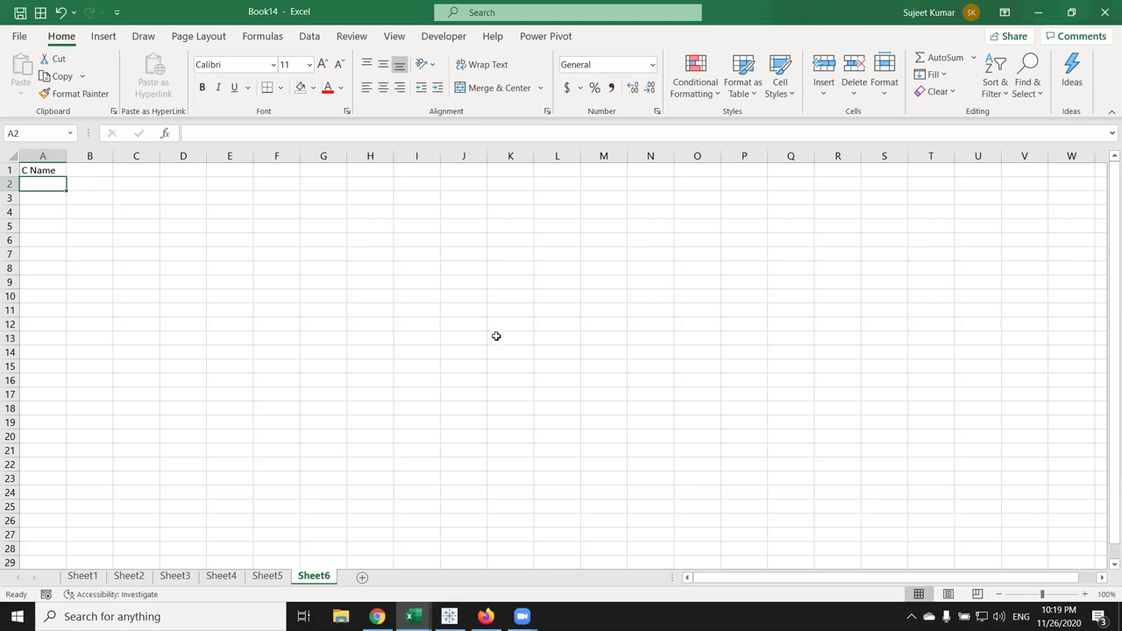
# Give A2:A12 the custom format "M/S" @ so entries get an M/S prefix
pyautogui.write('M/S')
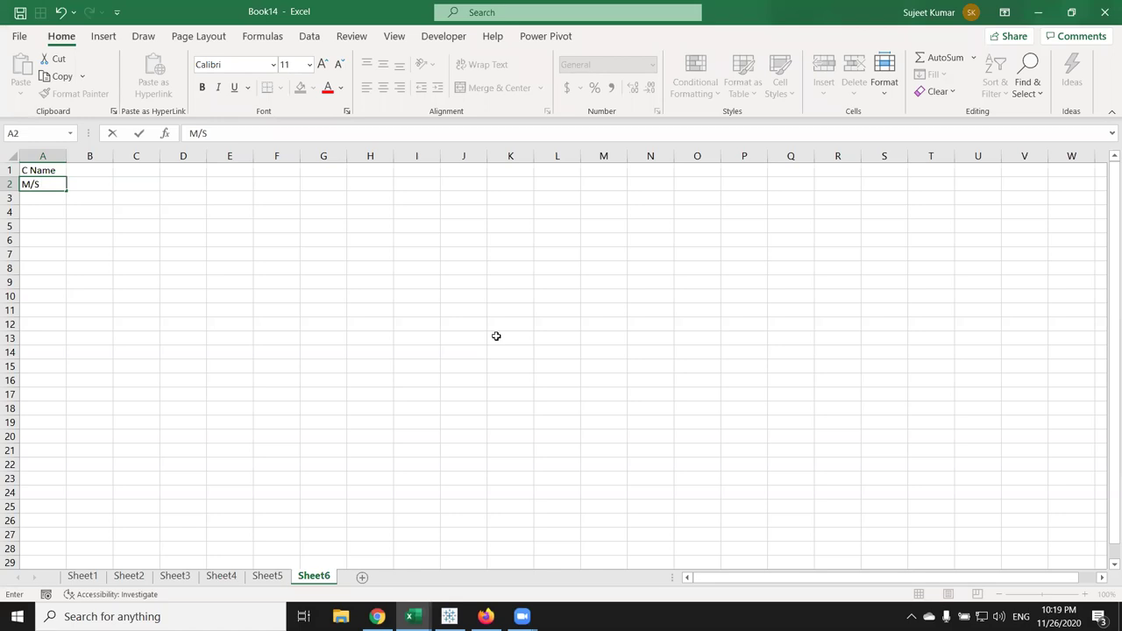
pyautogui.press('Escape')
pyautogui.keyDown('shift'); pyautogui.click(37, 325); pyautogui.keyUp('shift')
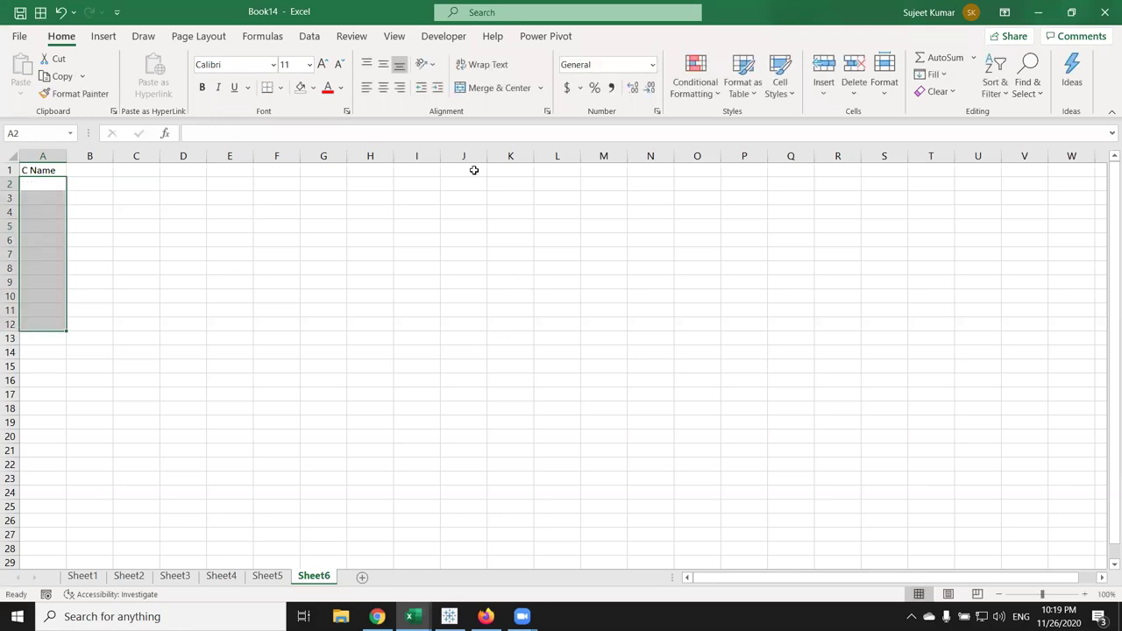
pyautogui.click(657, 111)
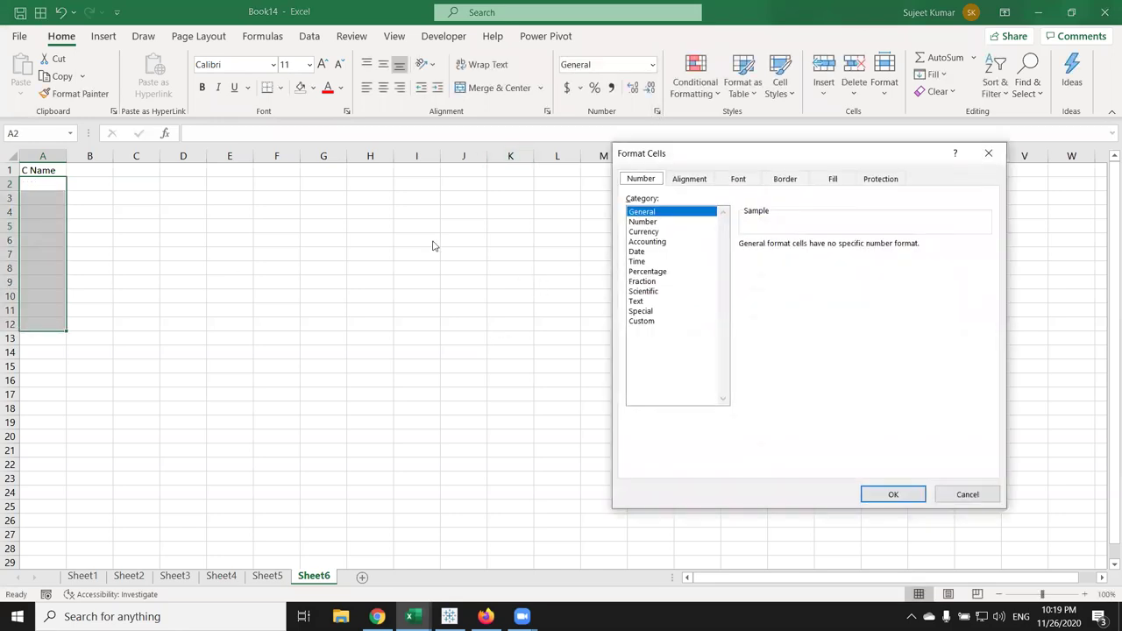
pyautogui.click(641, 321)
pyautogui.doubleClick(775, 257)
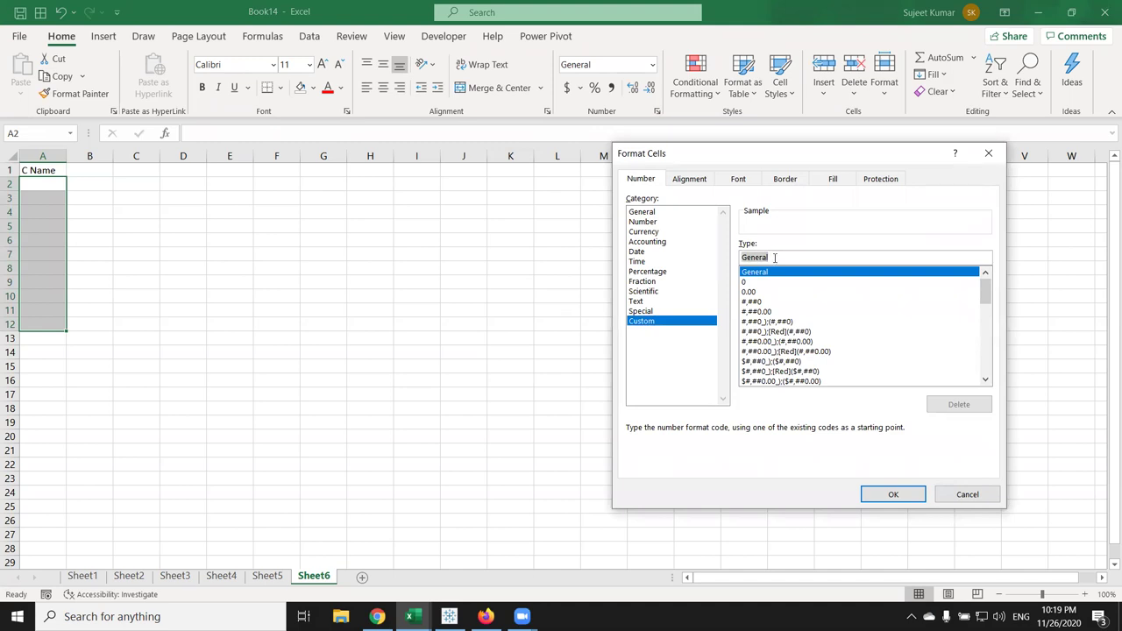
pyautogui.write('M/')
pyautogui.press('BackSpace')
pyautogui.press('BackSpace')
pyautogui.write('"M/S" ')
pyautogui.write('@')
pyautogui.press('Return')
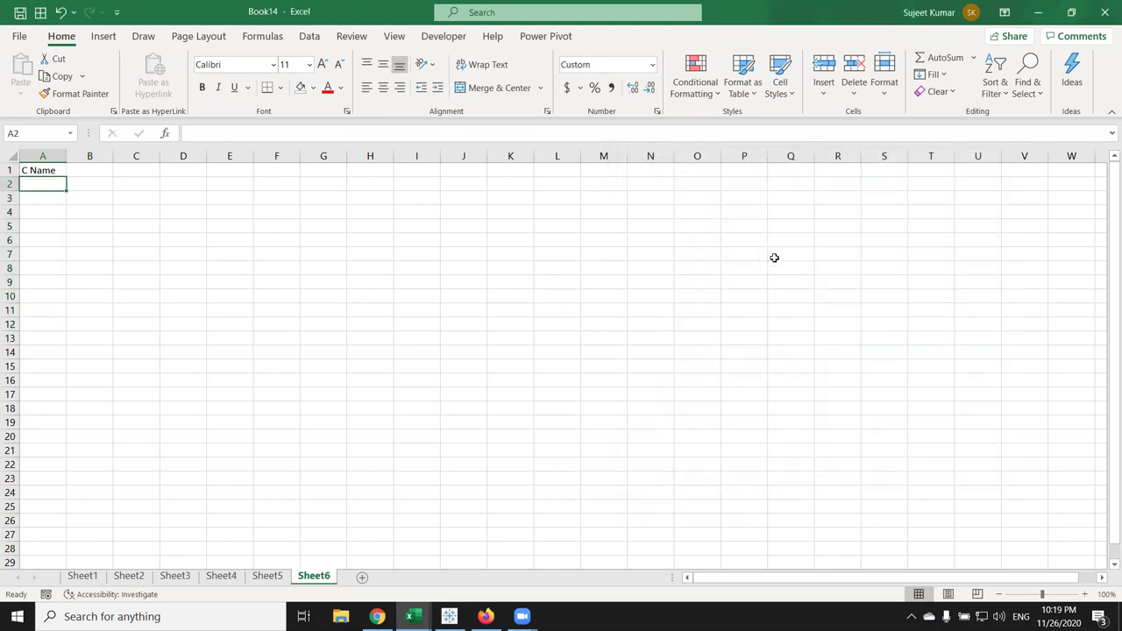
# Enter IPT in A2 so it shows M/S IPT, and type Address in B1
pyautogui.write('IPT')
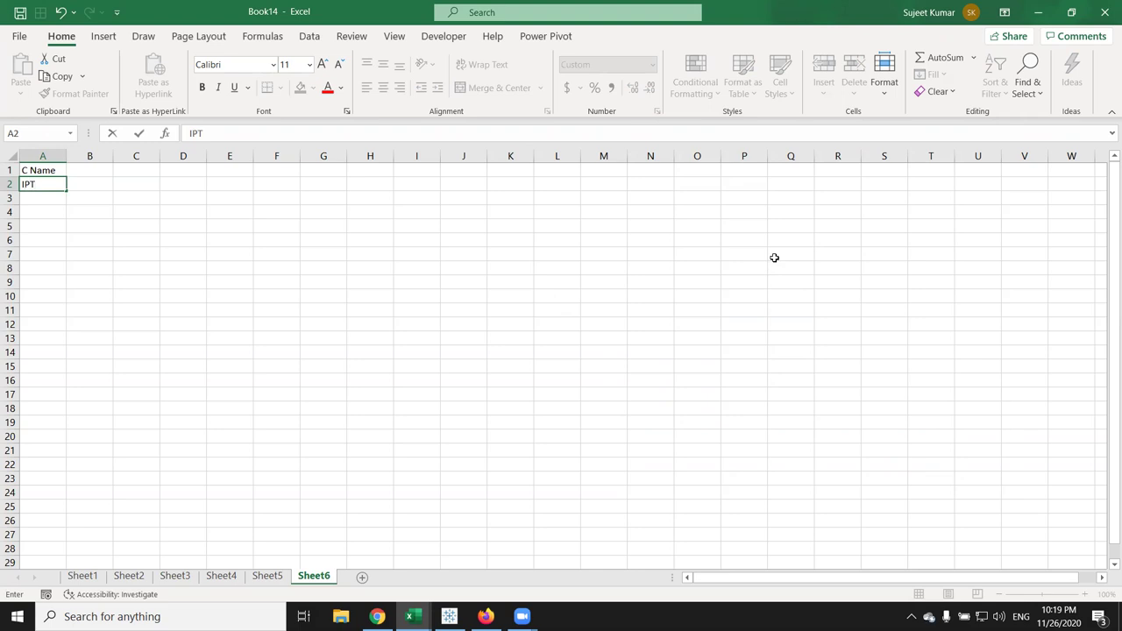
pyautogui.press('Return')
pyautogui.press('Up')
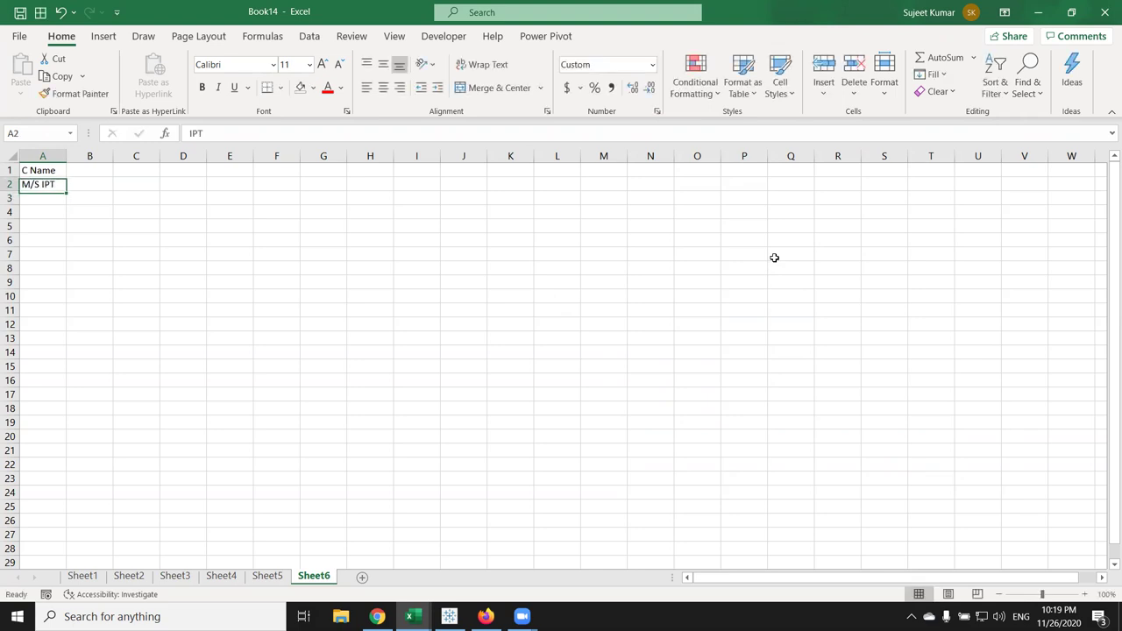
pyautogui.press('Up')
pyautogui.press('Right')
pyautogui.write('Address')
# Format B2 with custom code @ "New Delhi 110062" and enter F 1201 to show the full address
pyautogui.press('Return')
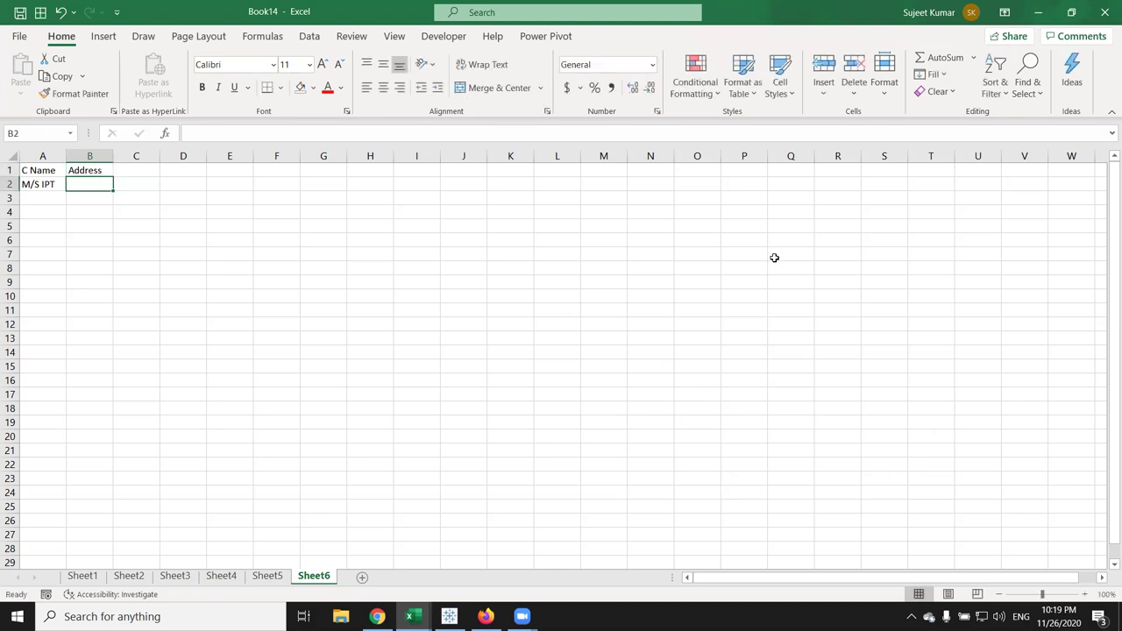
pyautogui.click(657, 113)
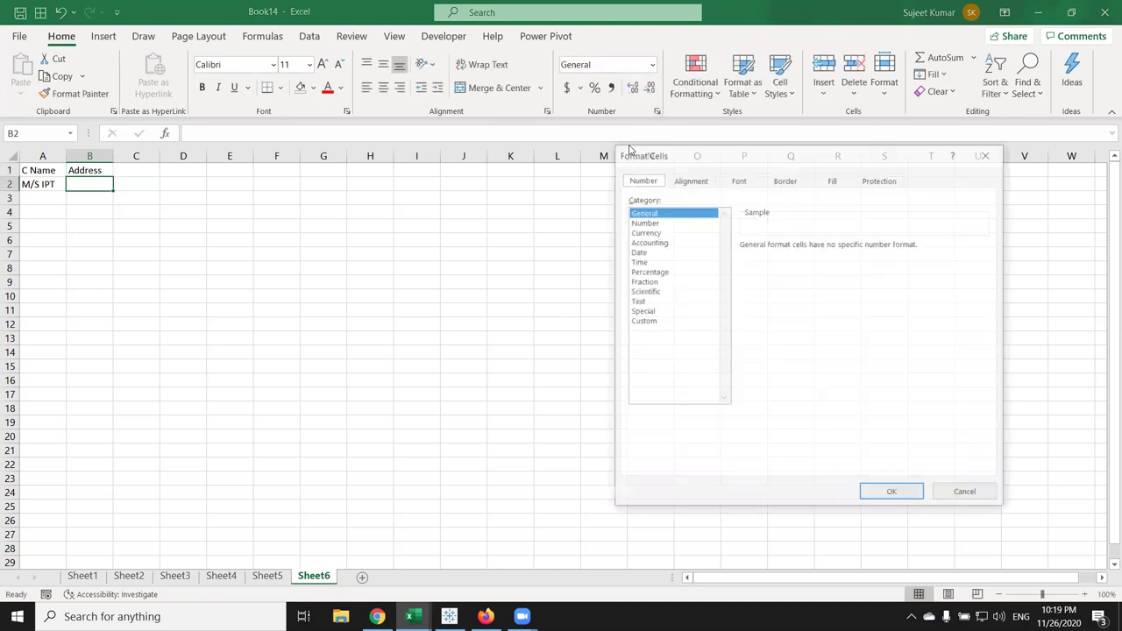
pyautogui.click(651, 323)
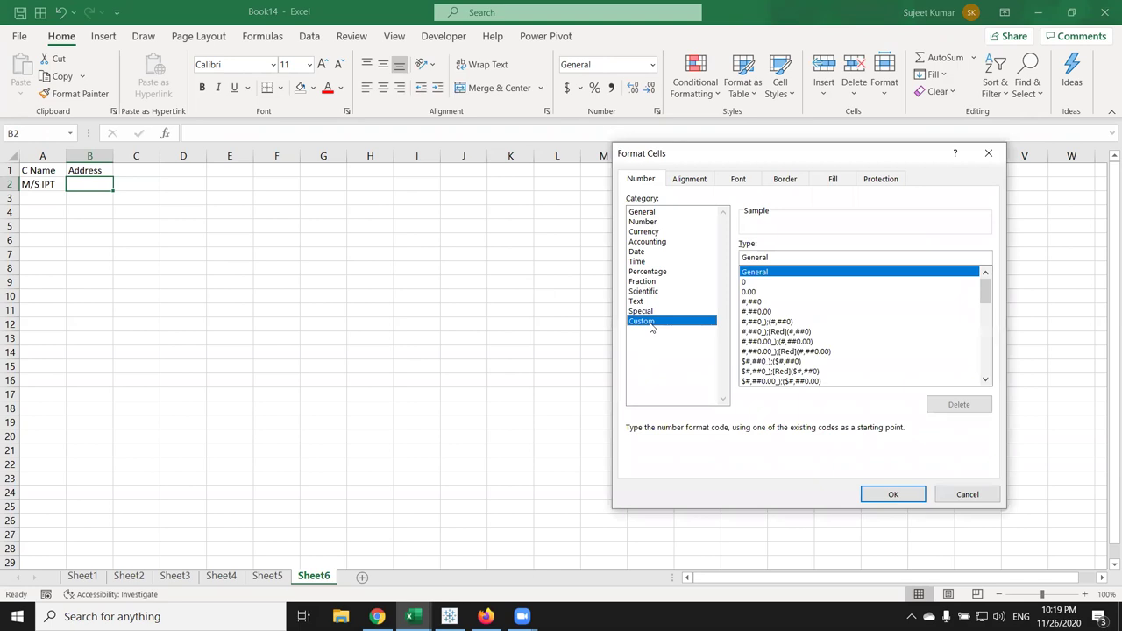
pyautogui.doubleClick(769, 257)
pyautogui.write('@ "New Delhi')
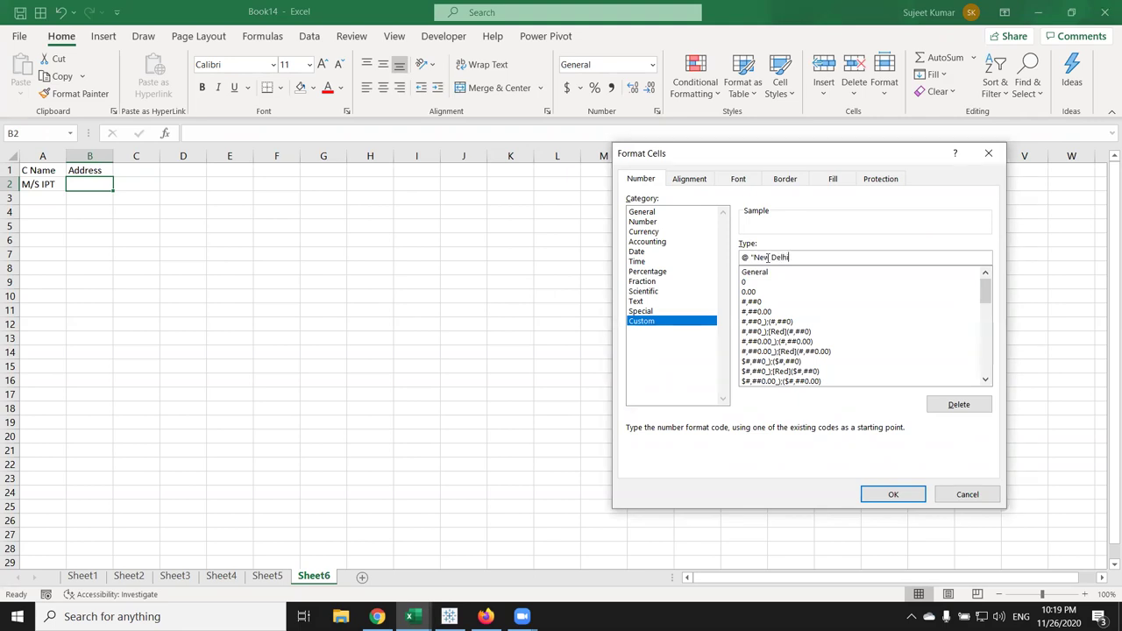
pyautogui.write(' 110062"')
pyautogui.press('Return')
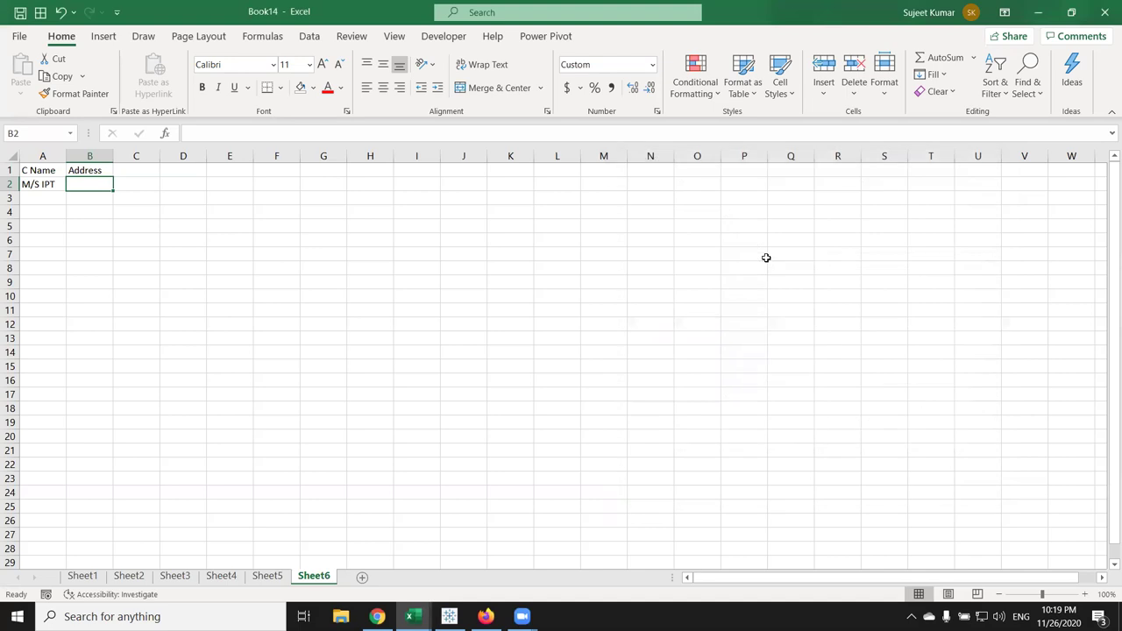
pyautogui.write('F')
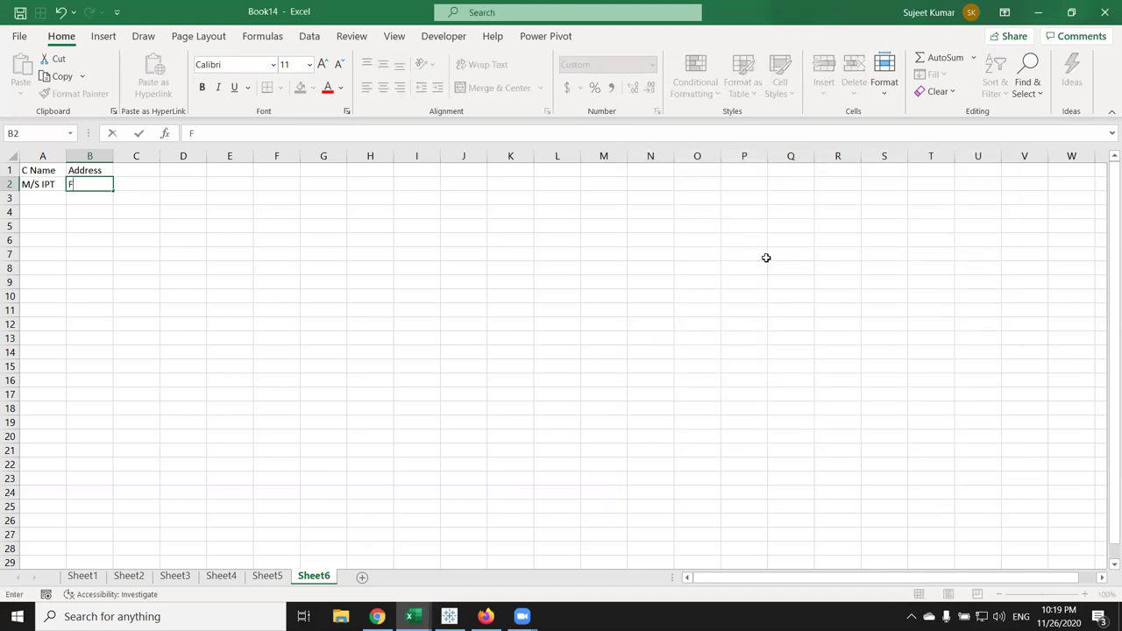
pyautogui.write(' 1201')
pyautogui.press('Return')
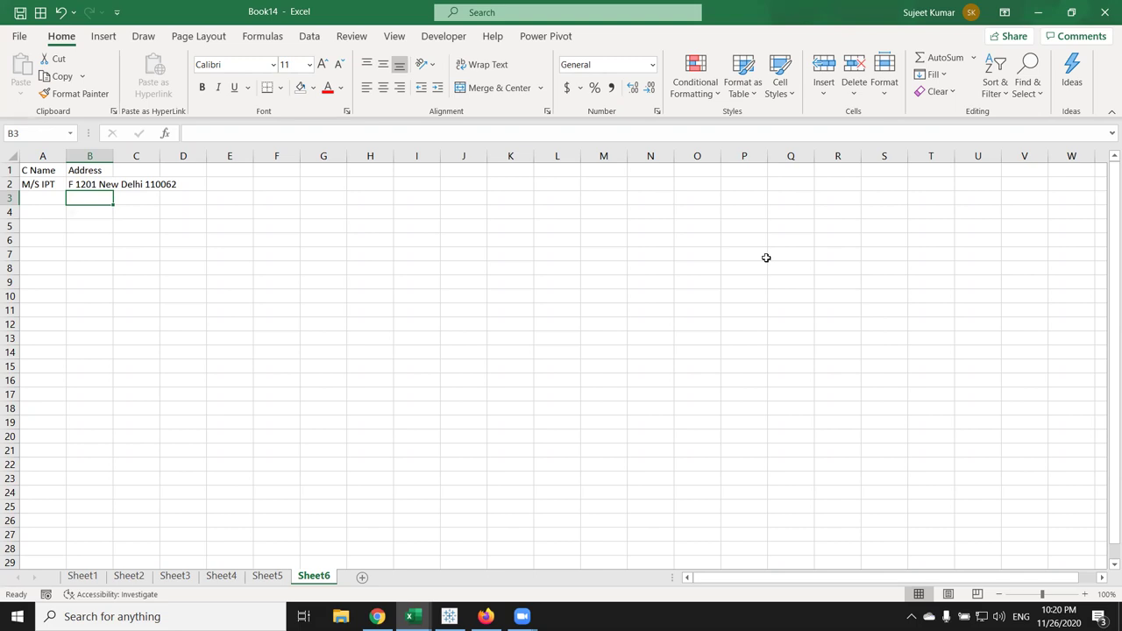
# Put the heading Password in cell F1
pyautogui.click(282, 171)
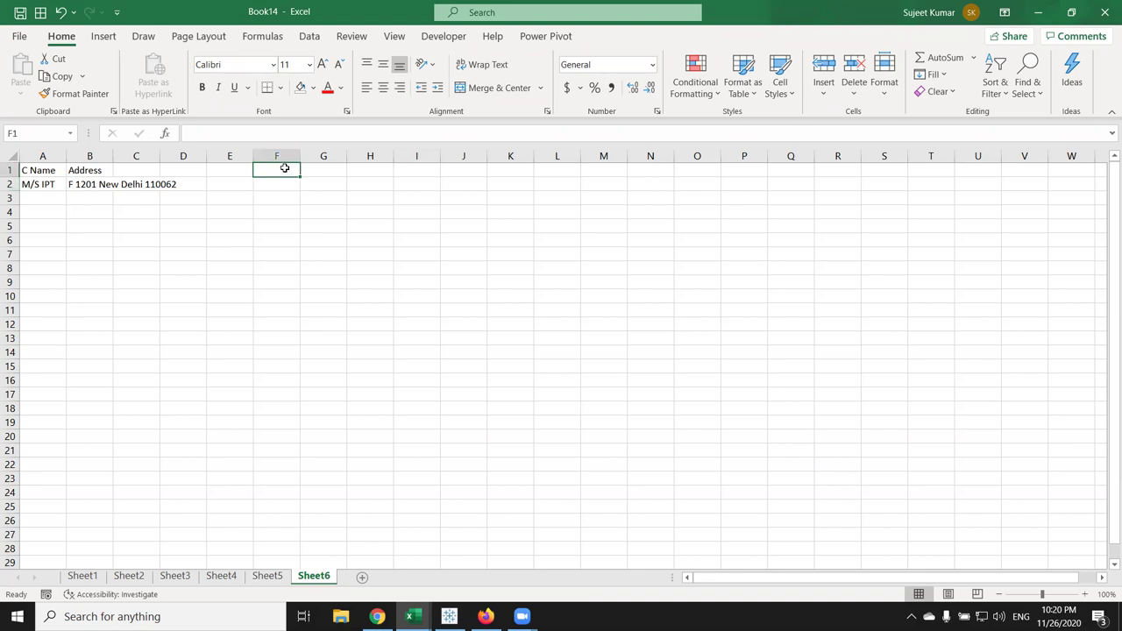
pyautogui.write('Password')
pyautogui.press('Return')
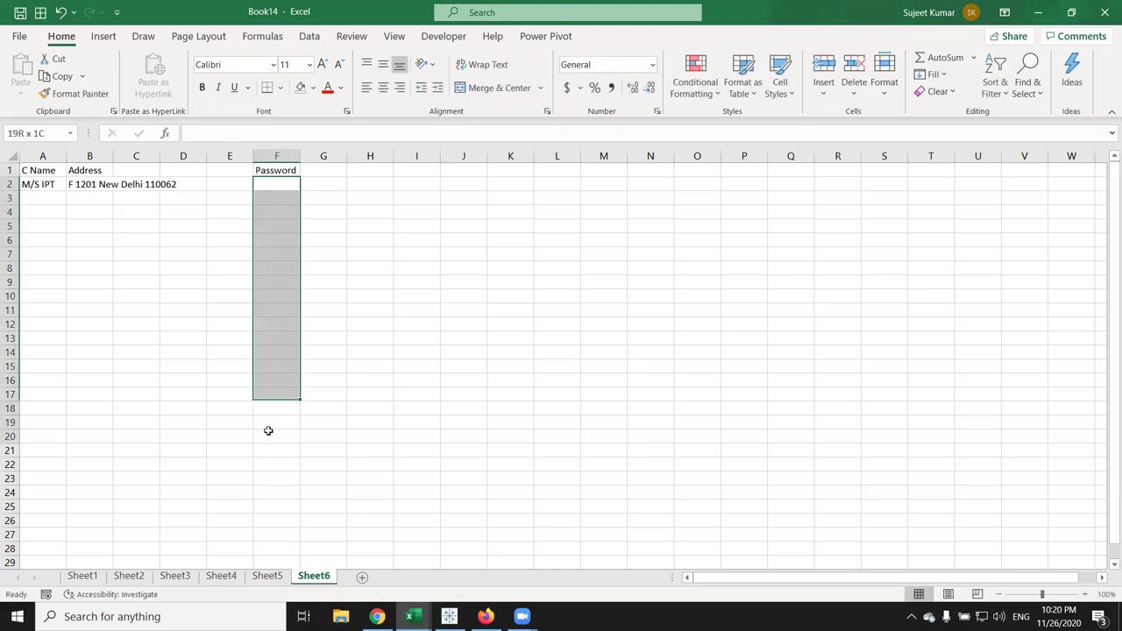
# Give F2:F20 an asterisk custom format code, dismissing the invalid-format warning
pyautogui.moveTo(268, 389); pyautogui.dragTo(269, 439)
pyautogui.click(658, 111)
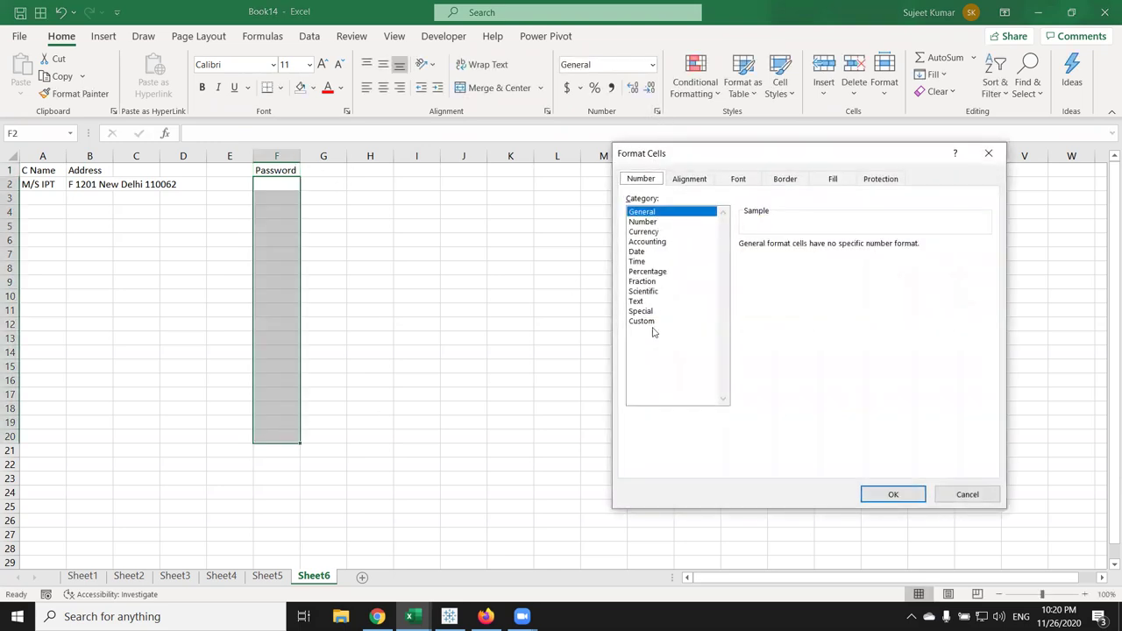
pyautogui.click(649, 321)
pyautogui.doubleClick(759, 257)
pyautogui.write('*')
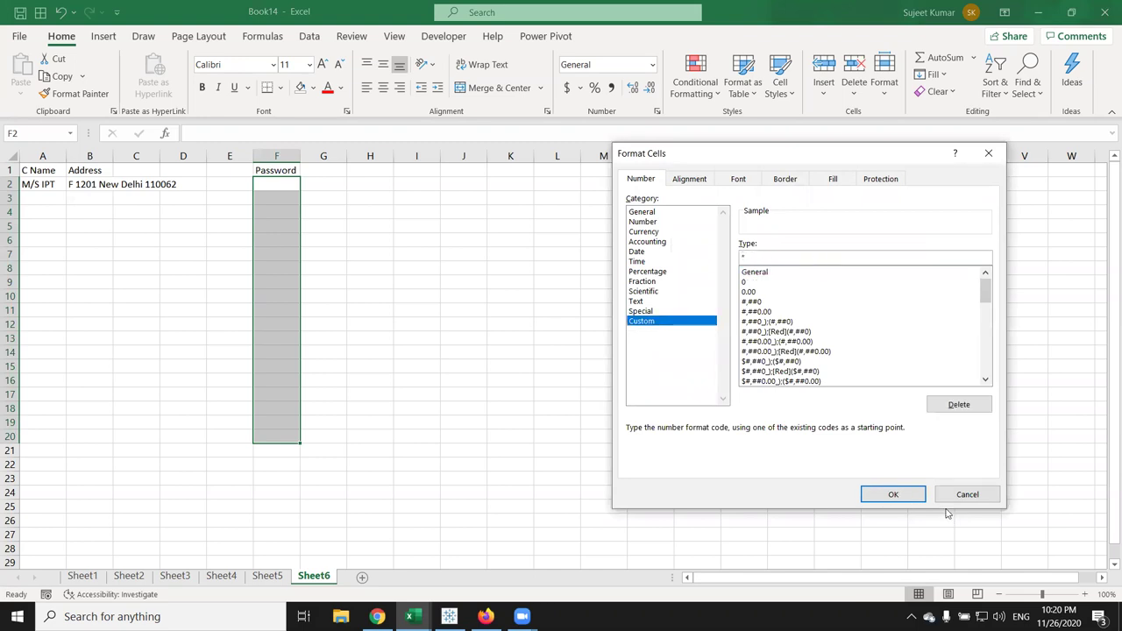
pyautogui.click(894, 495)
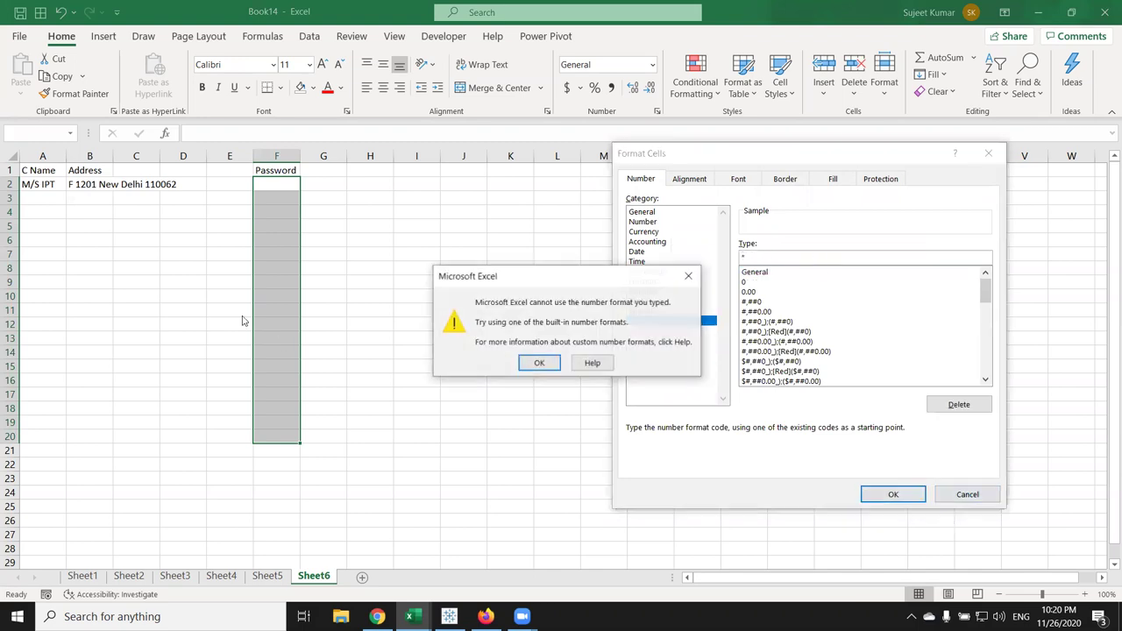
pyautogui.click(539, 364)
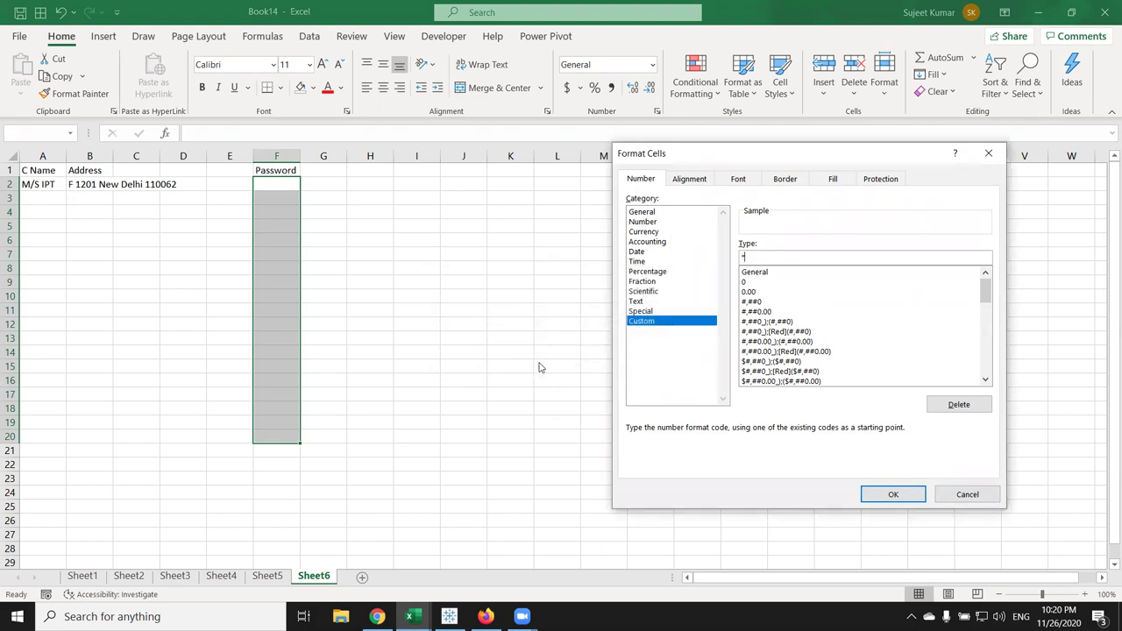
pyautogui.click(916, 496)
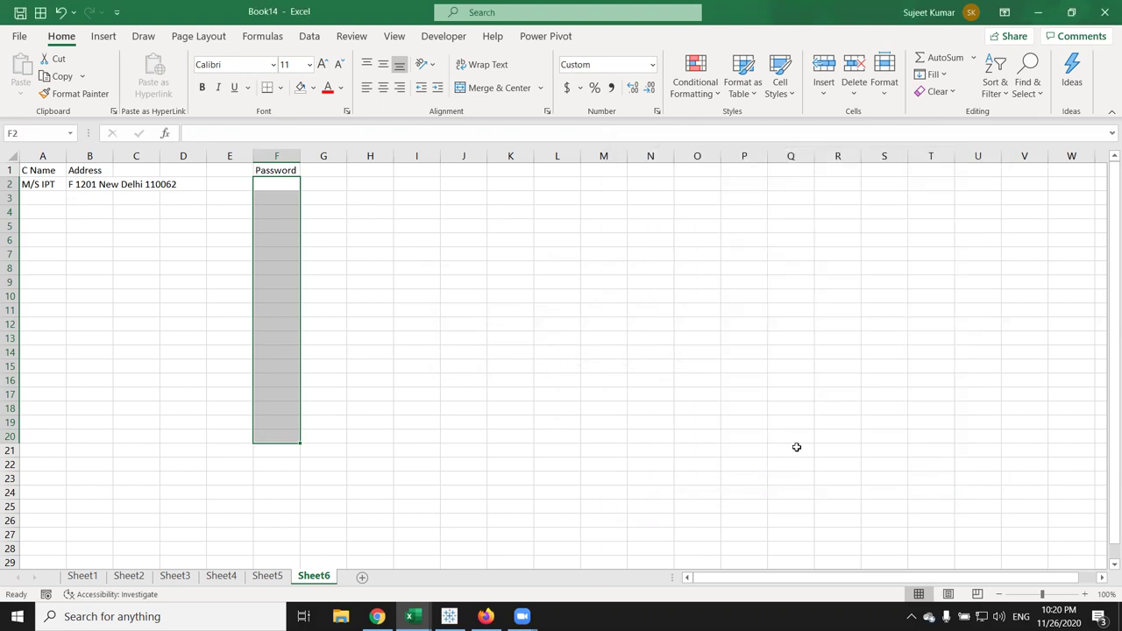
# Enter test passwords in F2:F4 and a test text entry in F5
pyautogui.click(274, 184)
pyautogui.doubleClick(274, 181)
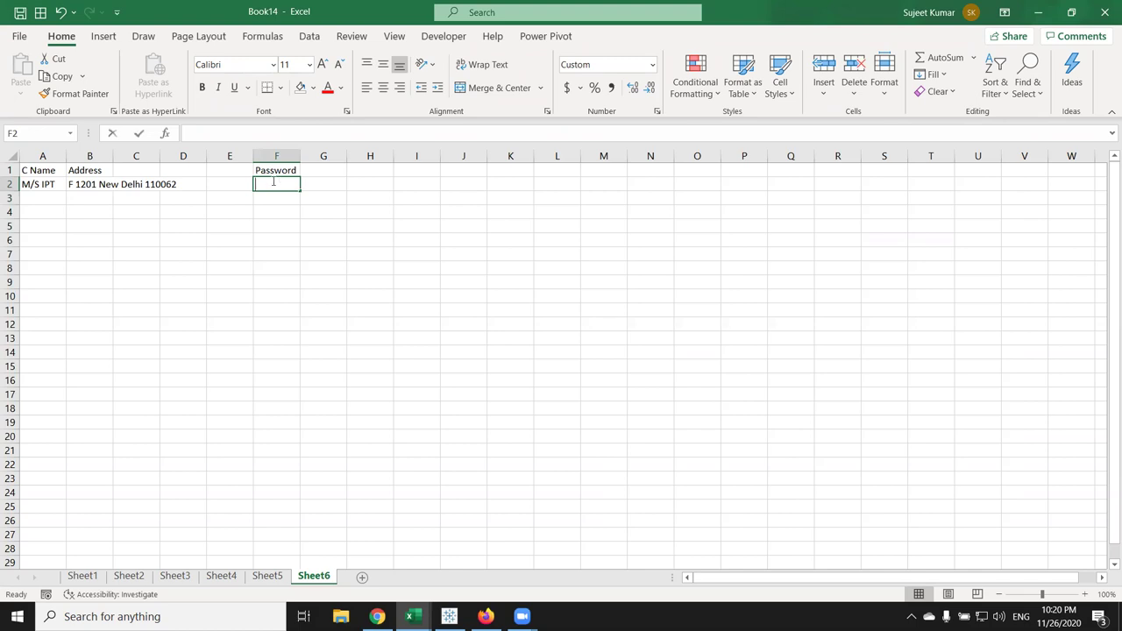
pyautogui.write('123456')
pyautogui.press('Return')
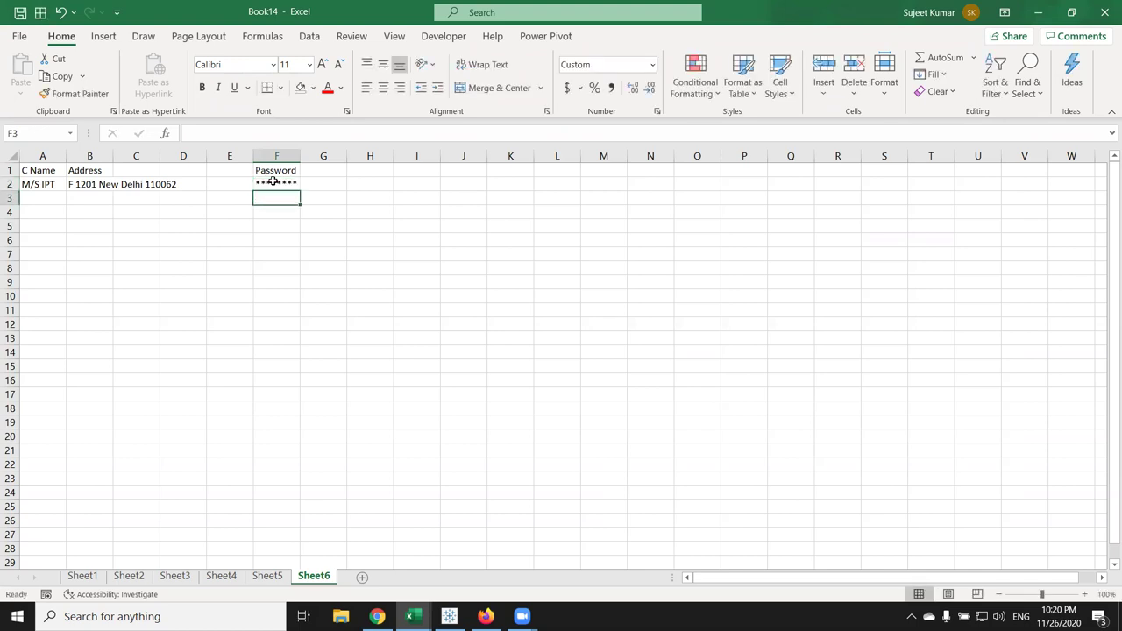
pyautogui.write('12345')
pyautogui.press('Return')
pyautogui.write('12345')
pyautogui.press('Return')
pyautogui.write('asdasd')
pyautogui.press('Return')
# Clear F5, check the masked password cells, and retry and clear another text entry in F5
pyautogui.press('Up')
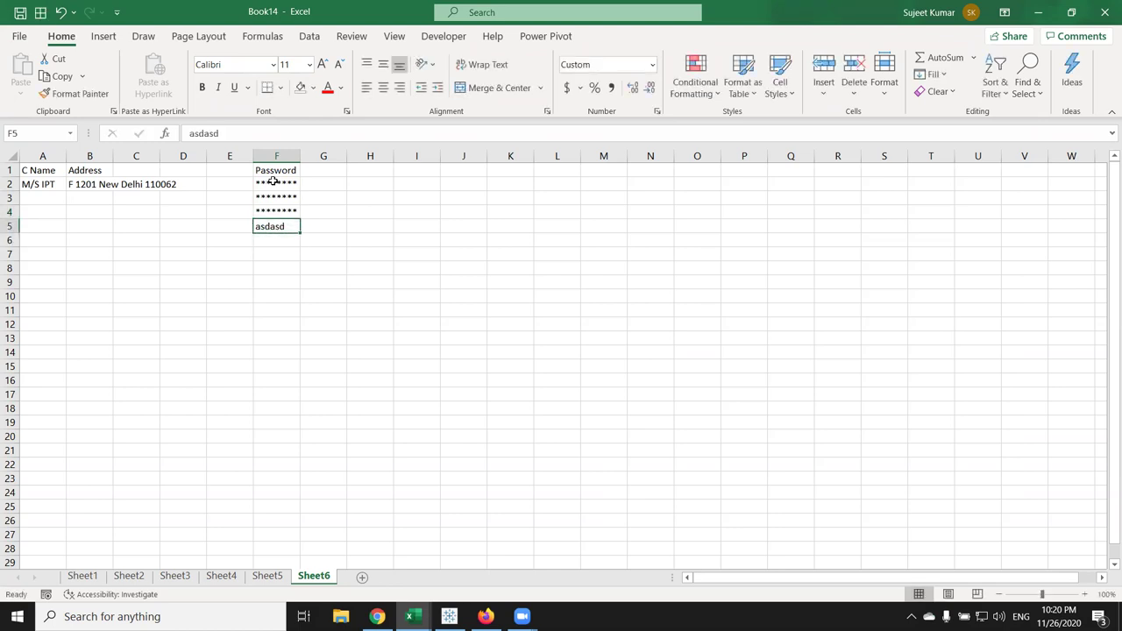
pyautogui.press('Delete')
pyautogui.press('Up')
pyautogui.press('Up')
pyautogui.press('Up')
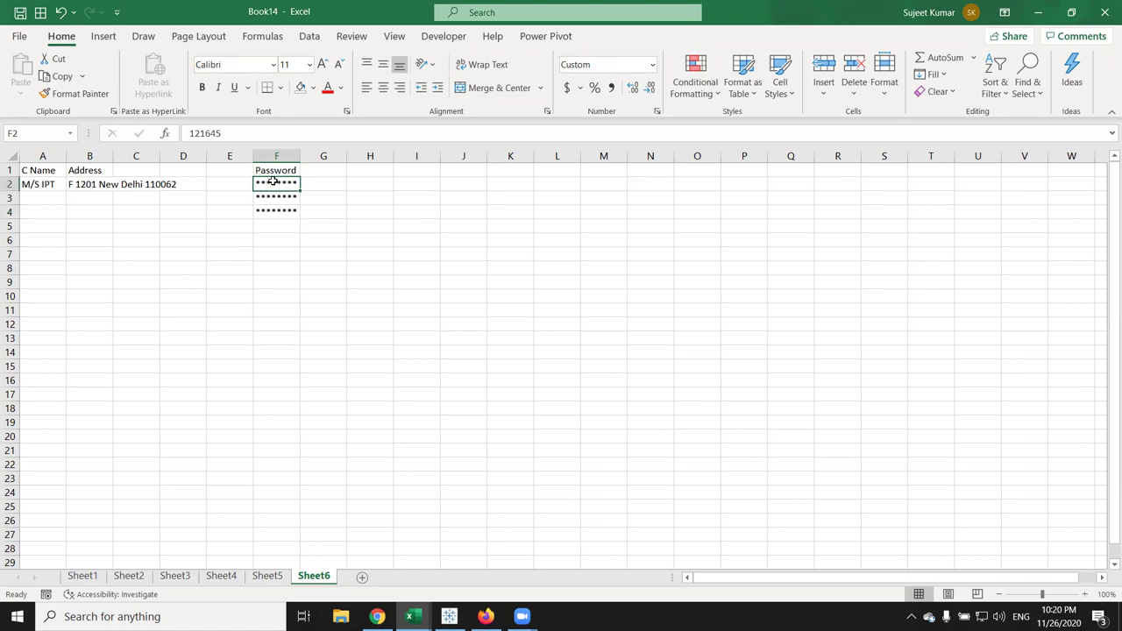
pyautogui.press('Down')
pyautogui.press('Down')
pyautogui.press('Up')
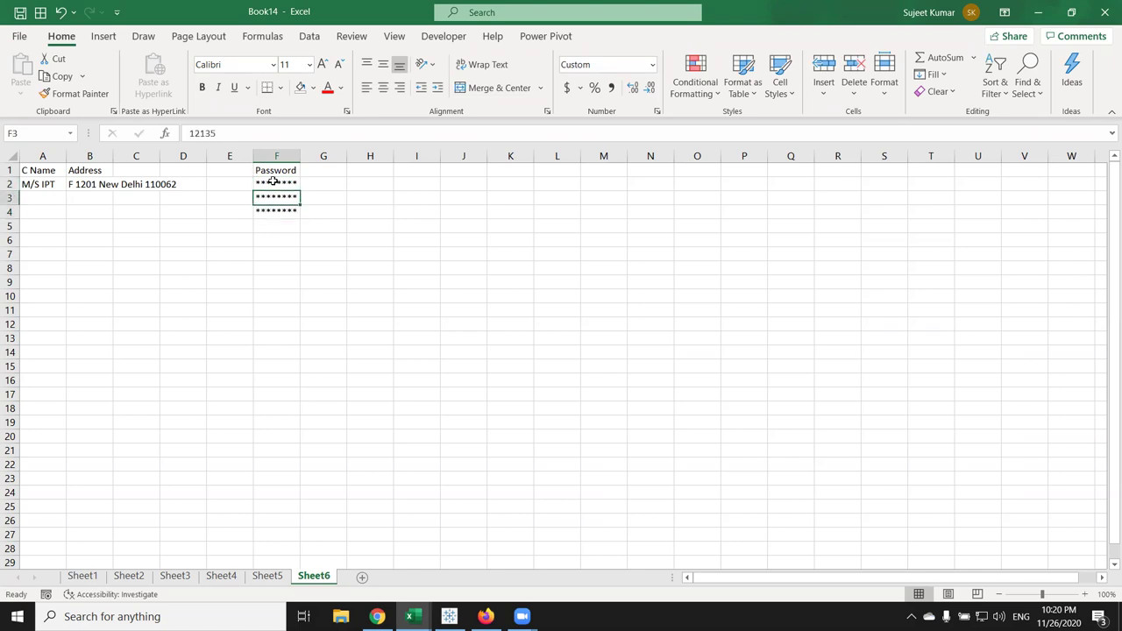
pyautogui.press('Down')
pyautogui.press('Down')
pyautogui.write('asd12')
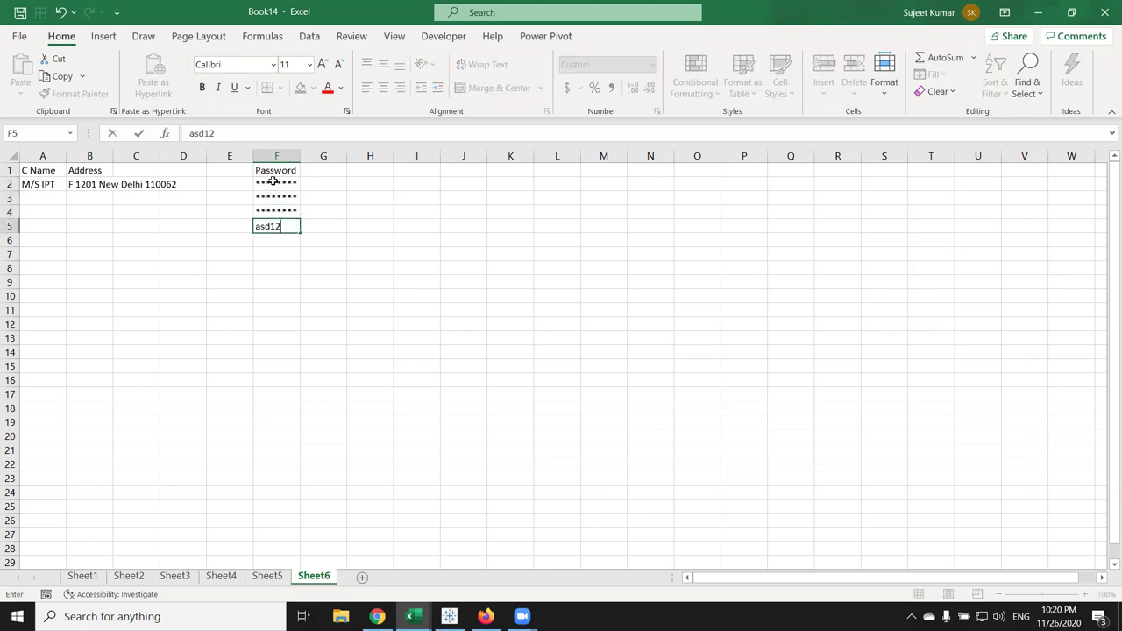
pyautogui.write('5')
pyautogui.press('Return')
pyautogui.press('Up')
pyautogui.press('Delete')
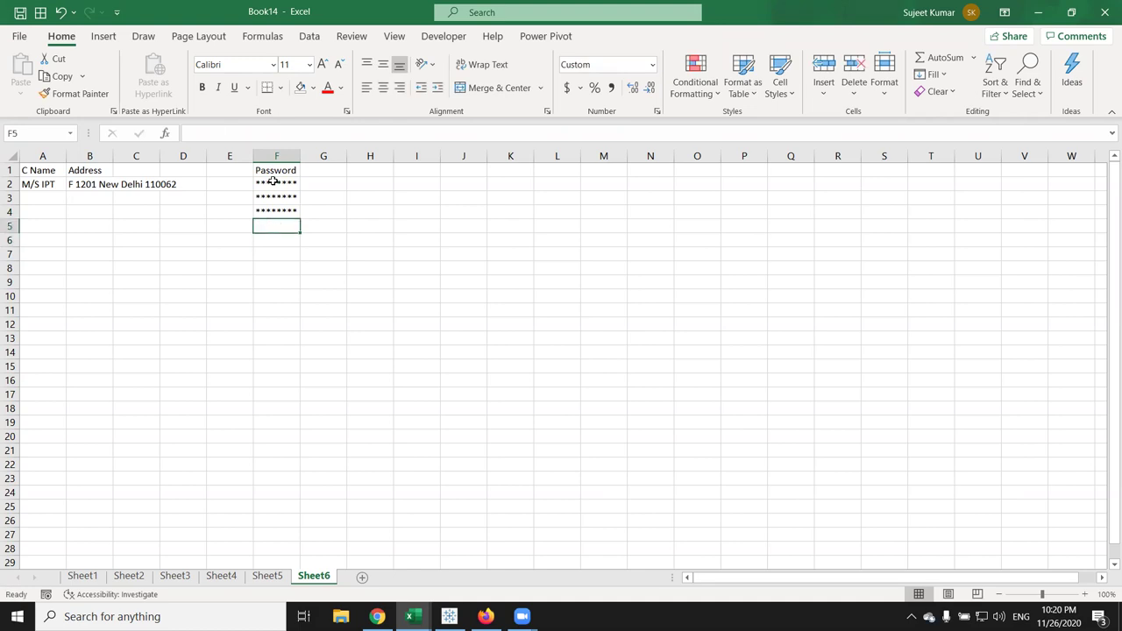
pyautogui.click(324, 157)
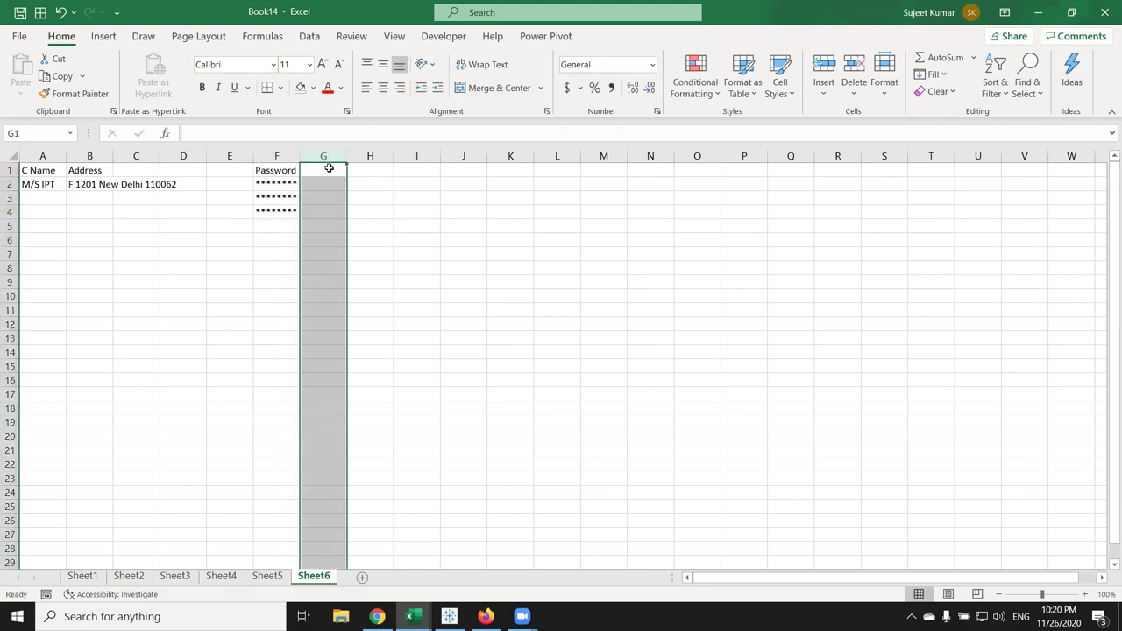
# Give column G the custom format ** ; ** ; ** ; ** to mask all entries
pyautogui.click(656, 112)
pyautogui.click(650, 321)
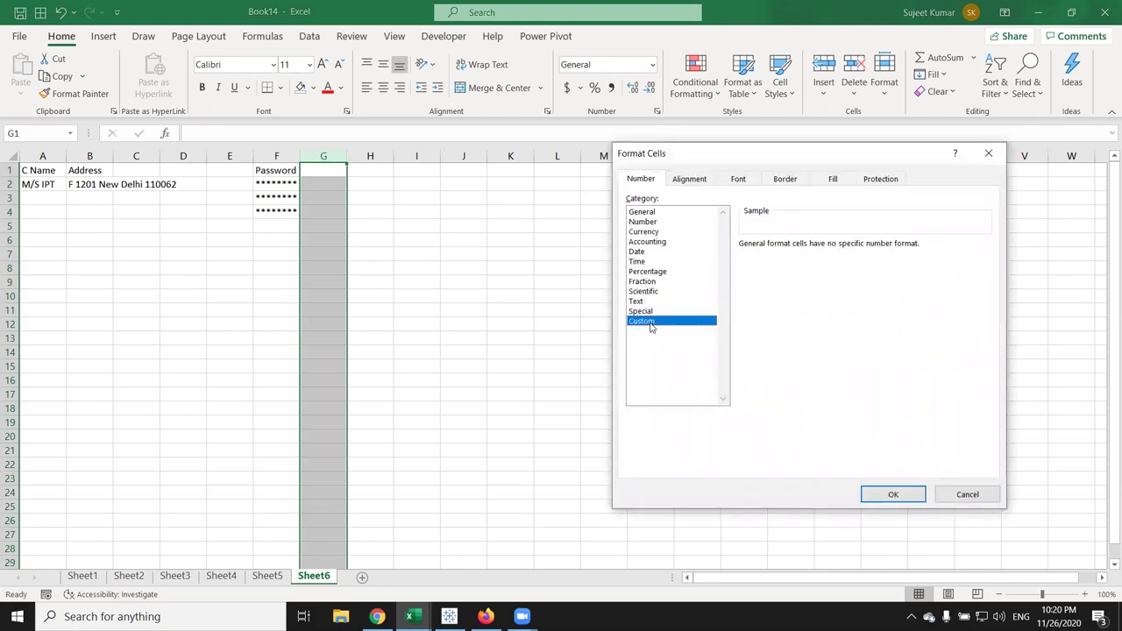
pyautogui.doubleClick(782, 256)
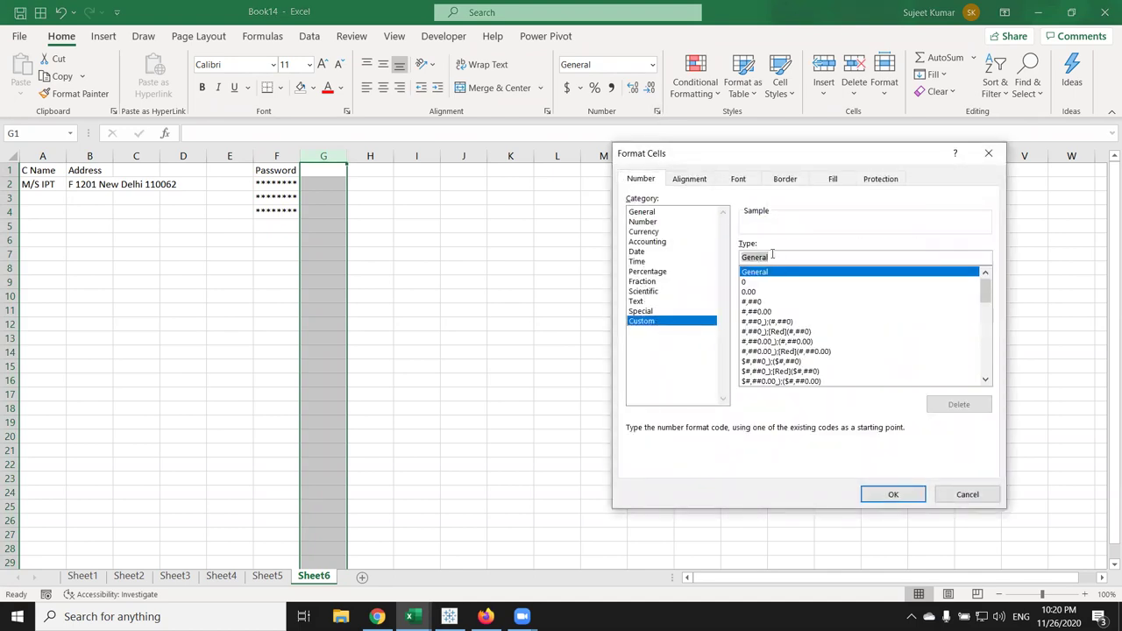
pyautogui.write(';;')
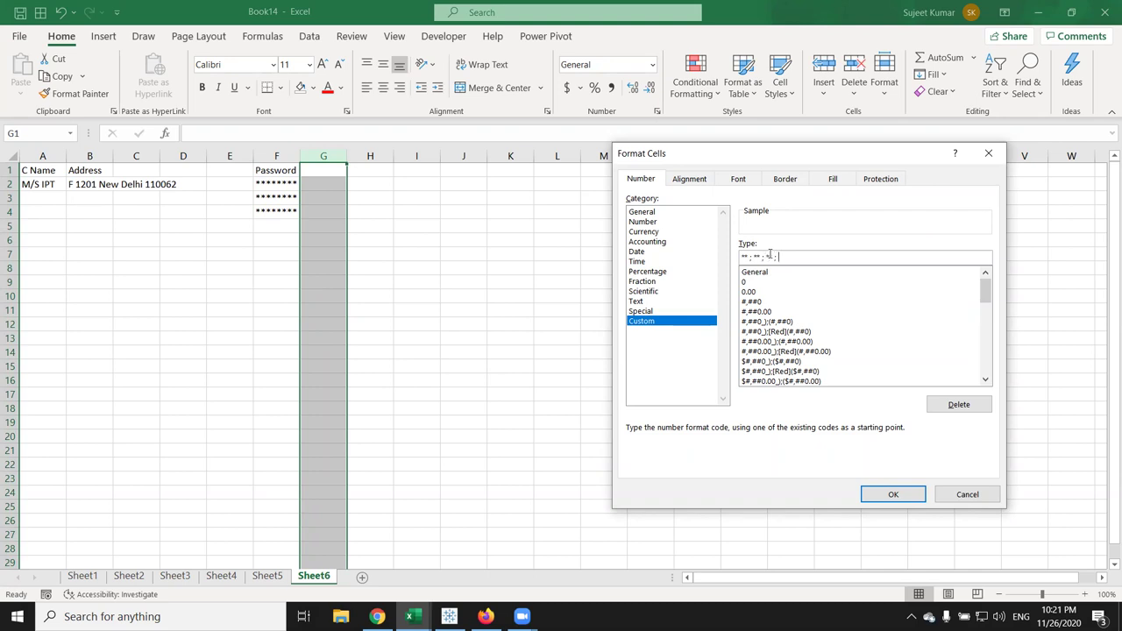
pyautogui.write('*')
pyautogui.click(882, 495)
# Enter a number in G2 and text in G3, both displayed as asterisks
pyautogui.click(316, 185)
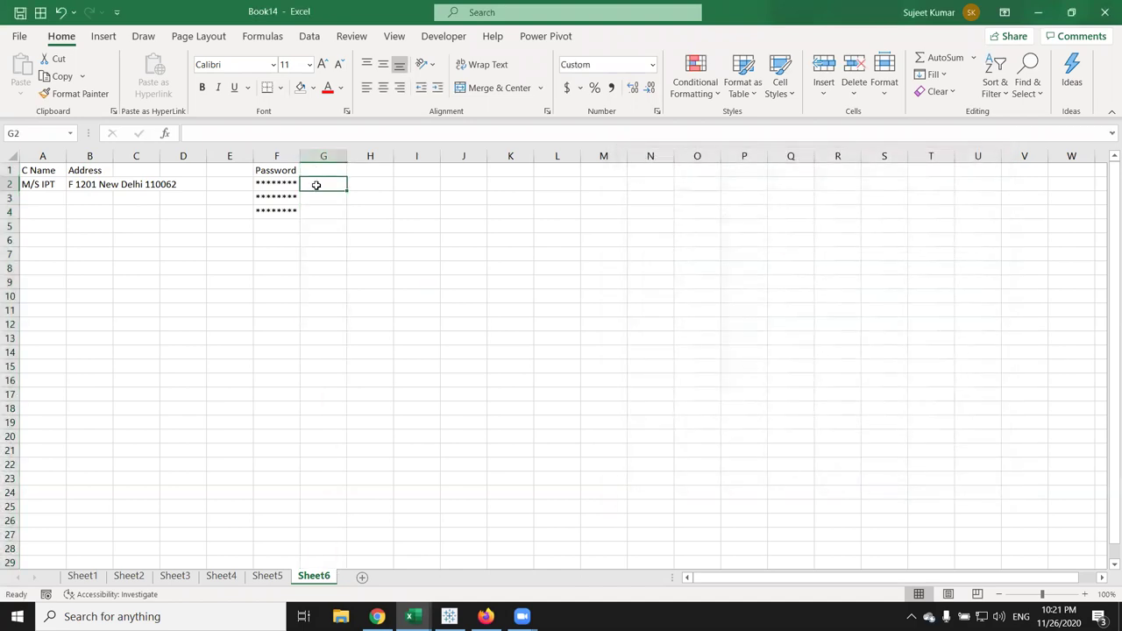
pyautogui.write('123456')
pyautogui.press('Return')
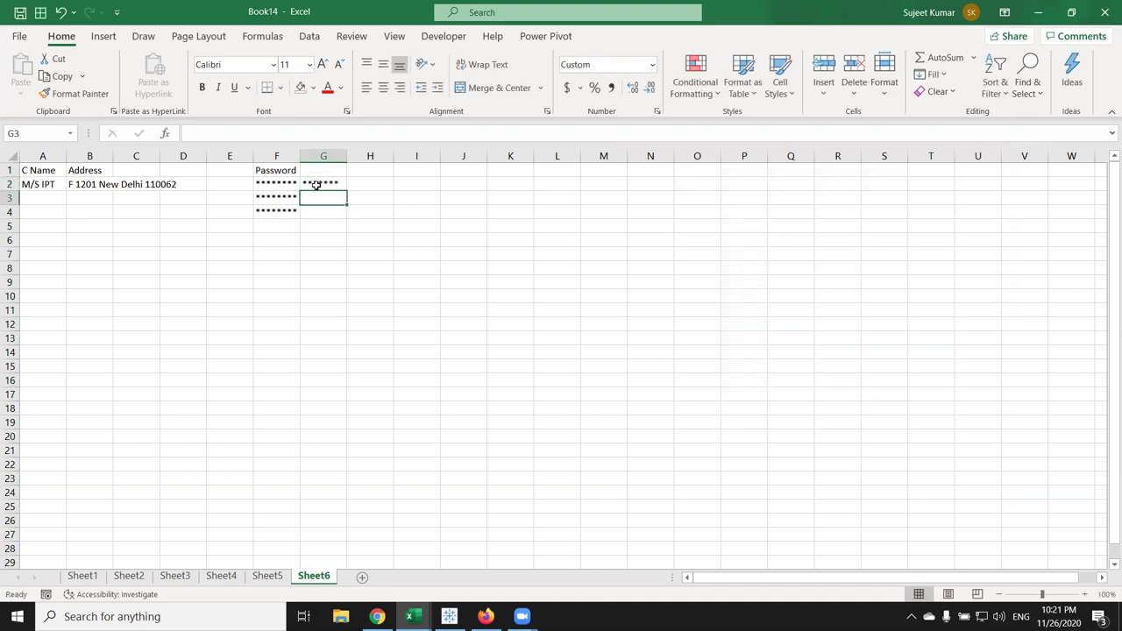
pyautogui.write('sadas')
pyautogui.press('Return')
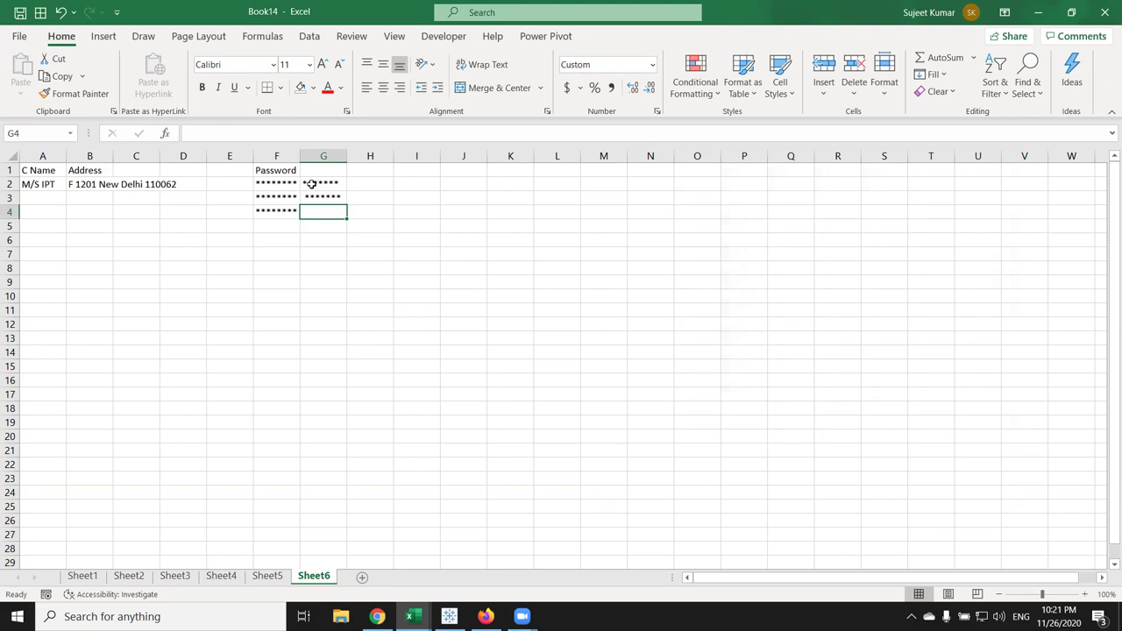
# Reselect column G and review its number format without making changes
pyautogui.click(325, 158)
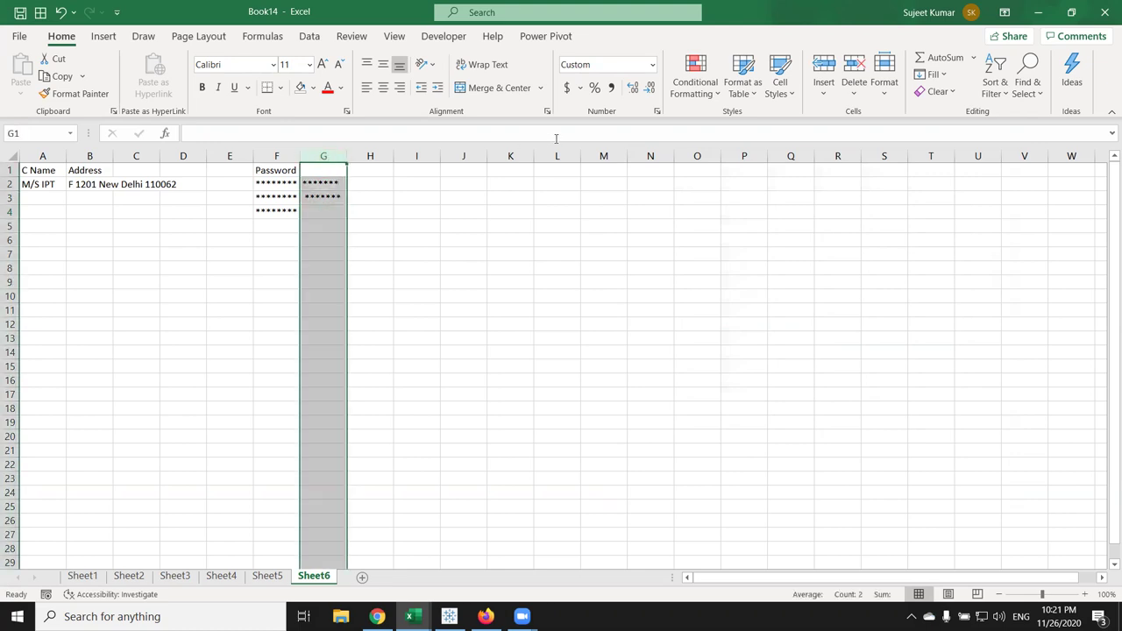
pyautogui.click(271, 168)
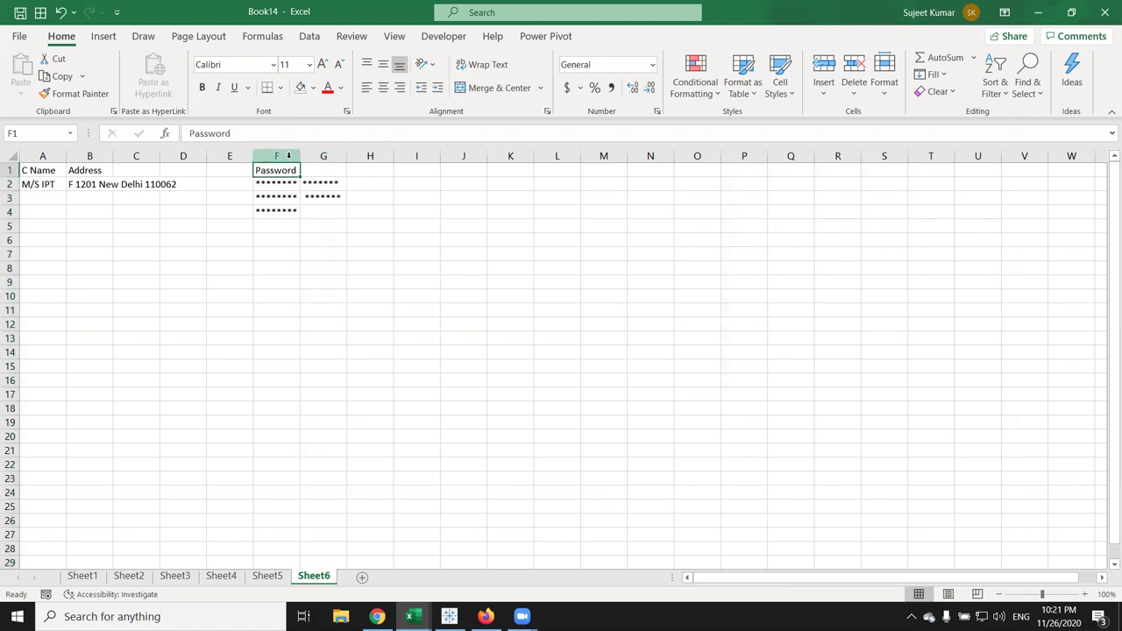
pyautogui.click(276, 156)
pyautogui.click(322, 158)
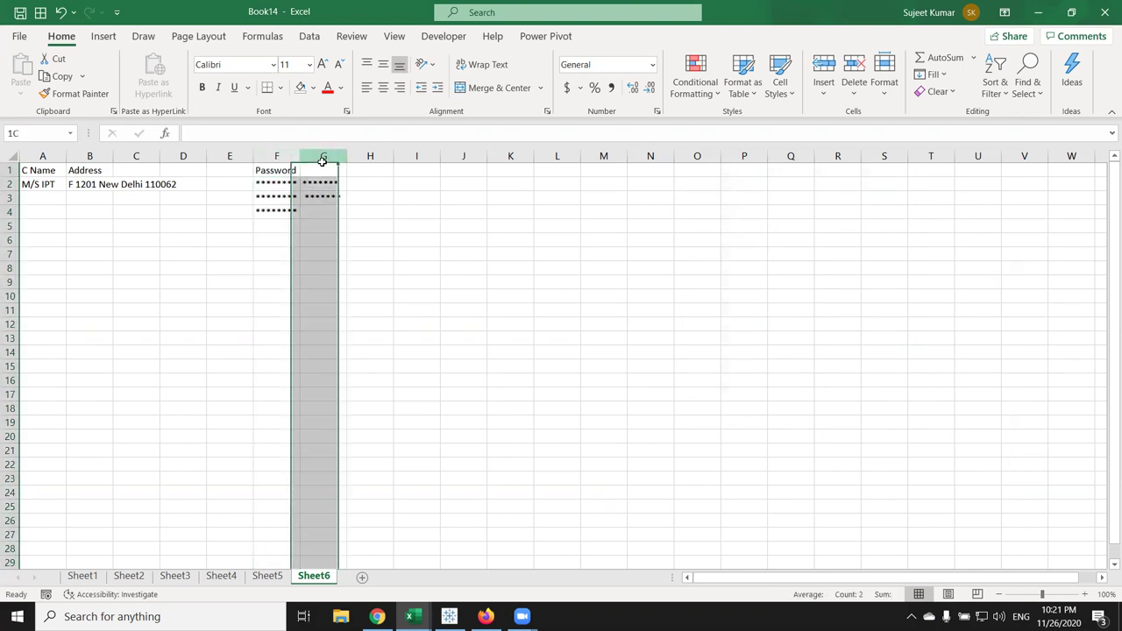
pyautogui.click(657, 112)
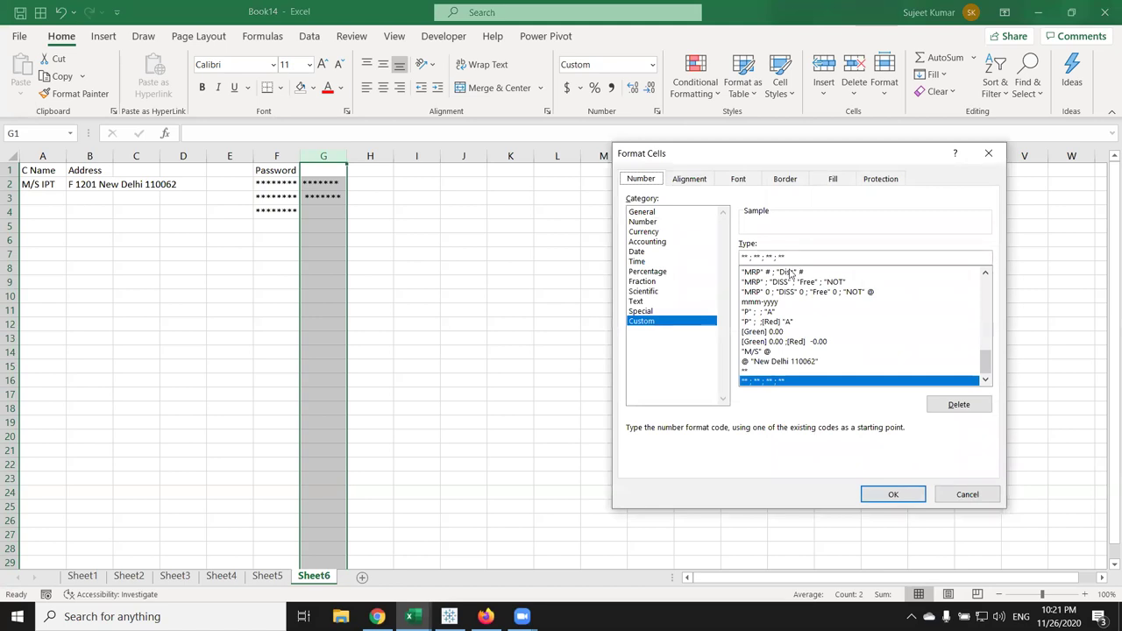
pyautogui.press('Return')
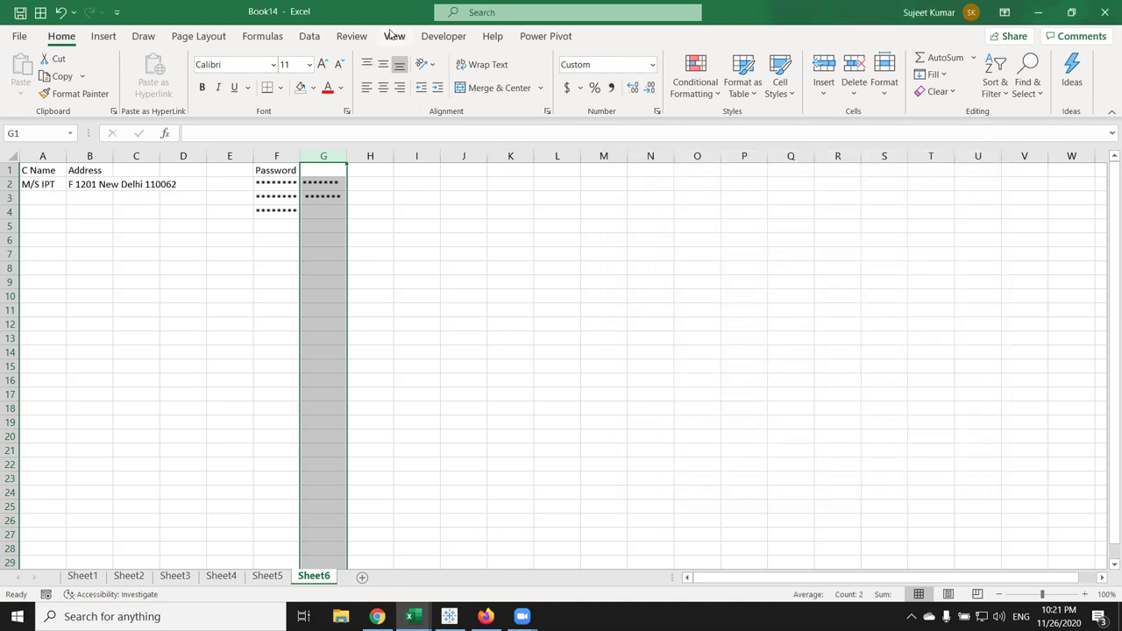
# Enter 1500 as text in K5 and widen column K
pyautogui.click(420, 198)
pyautogui.click(500, 225)
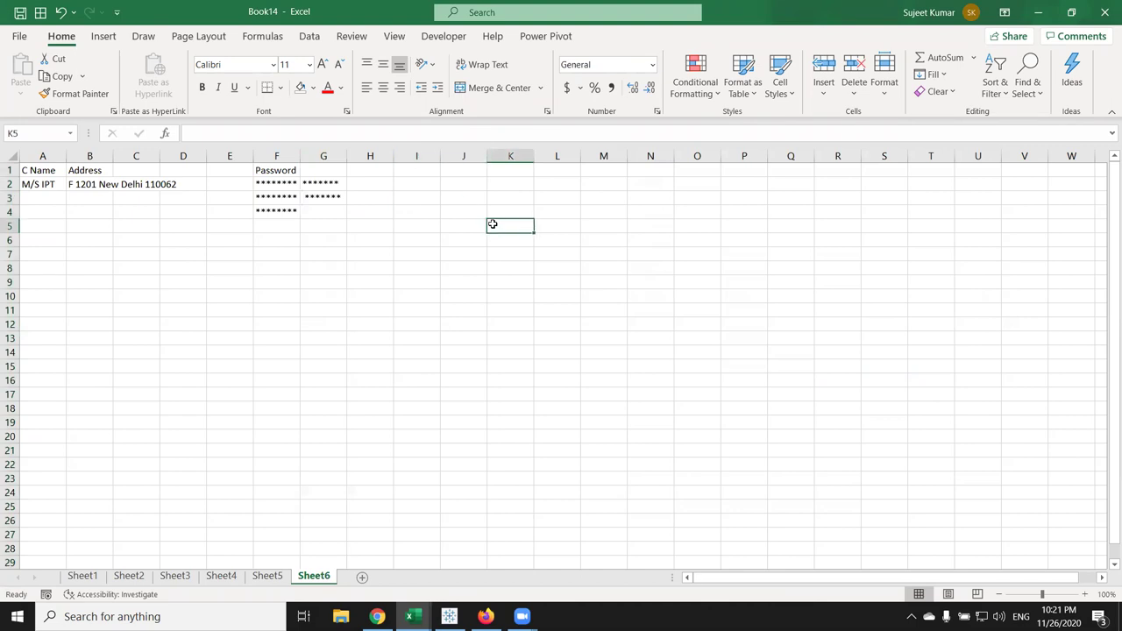
pyautogui.write("'")
pyautogui.write('1500')
pyautogui.press('Return')
pyautogui.click(501, 226)
pyautogui.moveTo(534, 156); pyautogui.dragTo(612, 170)
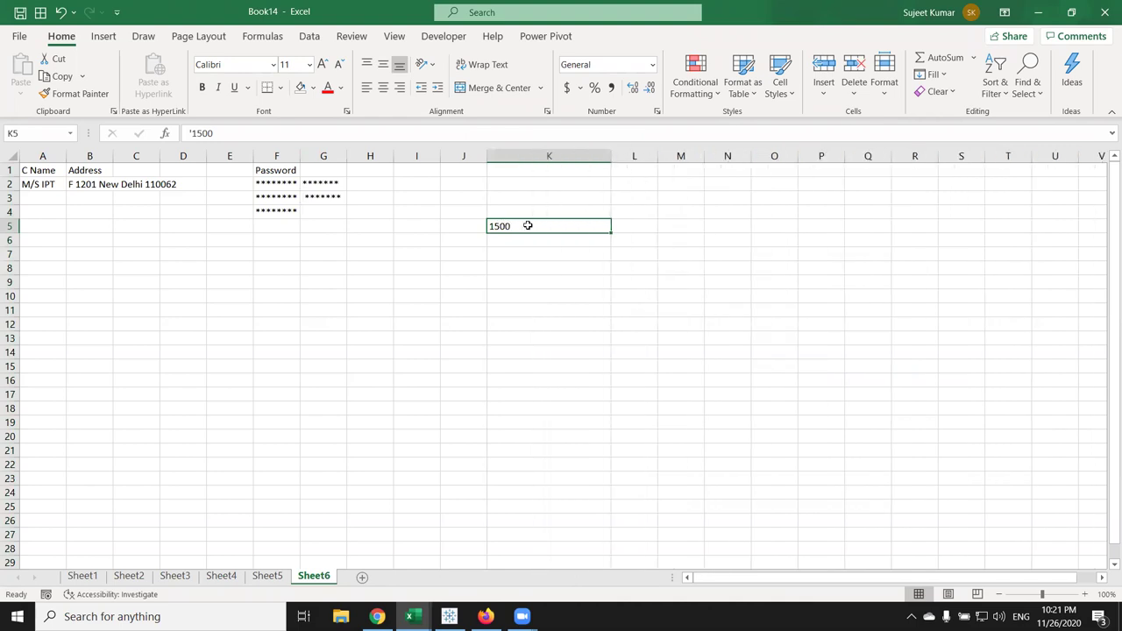
# Format K5 with dash-fill code @*-, then change it to asterisk fill @ *
pyautogui.click(658, 111)
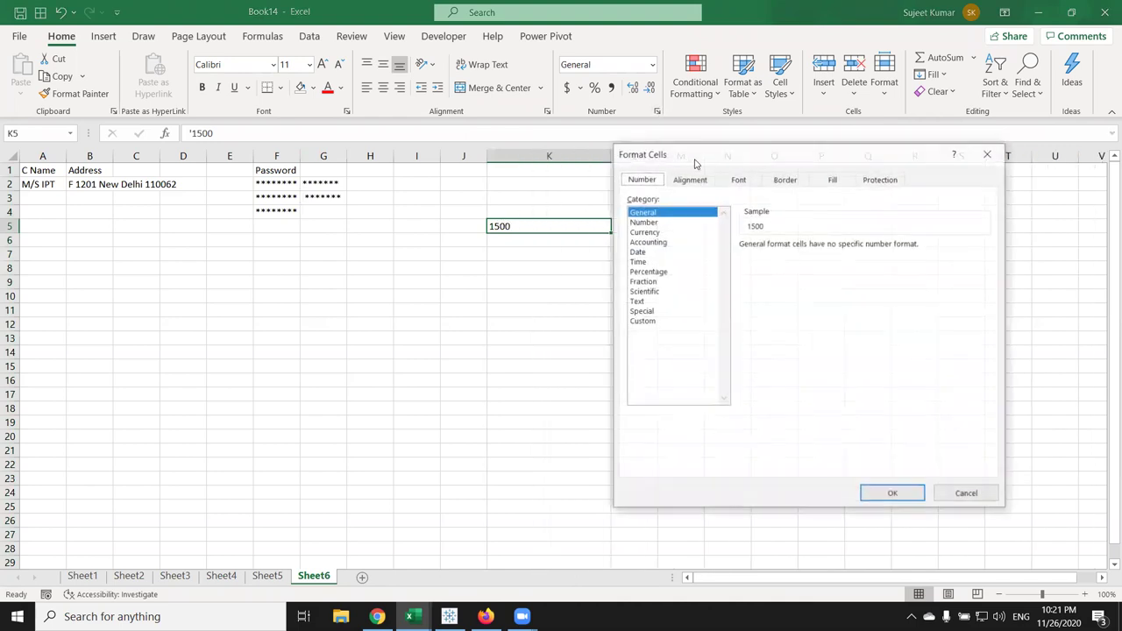
pyautogui.click(649, 321)
pyautogui.click(759, 257)
pyautogui.doubleClick(759, 256)
pyautogui.write('@')
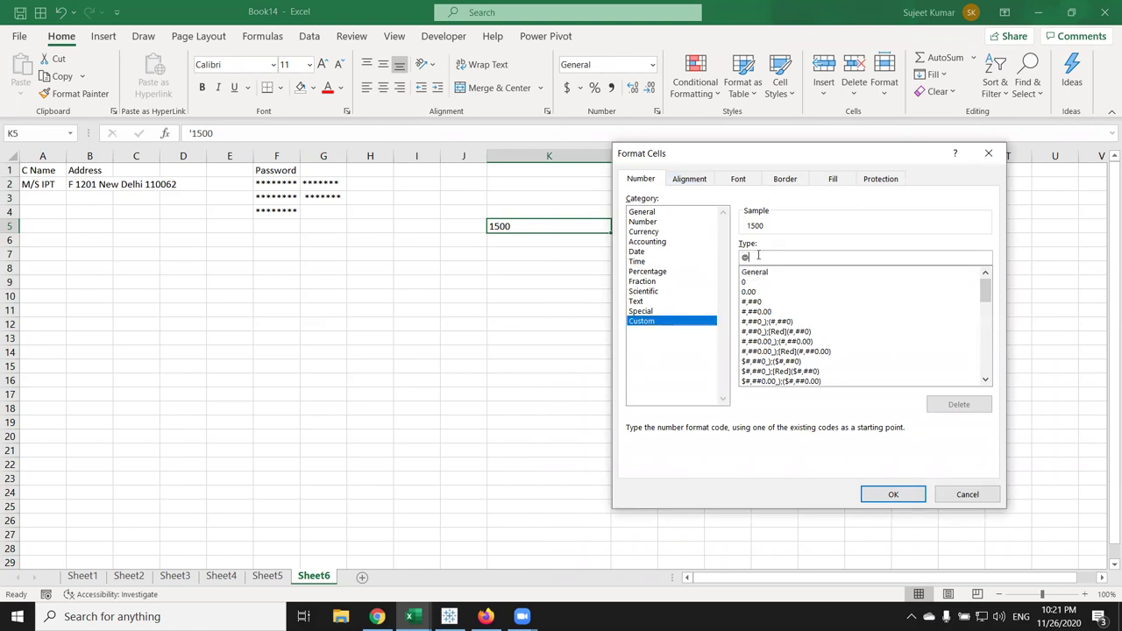
pyautogui.write('"')
pyautogui.write('-')
pyautogui.click(892, 494)
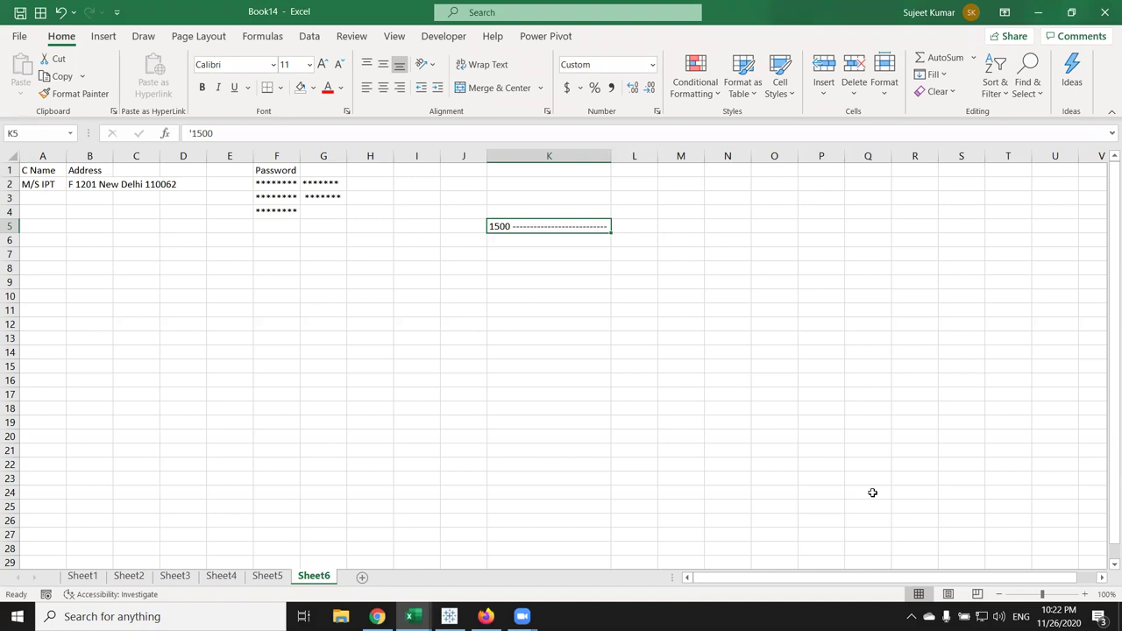
pyautogui.click(657, 111)
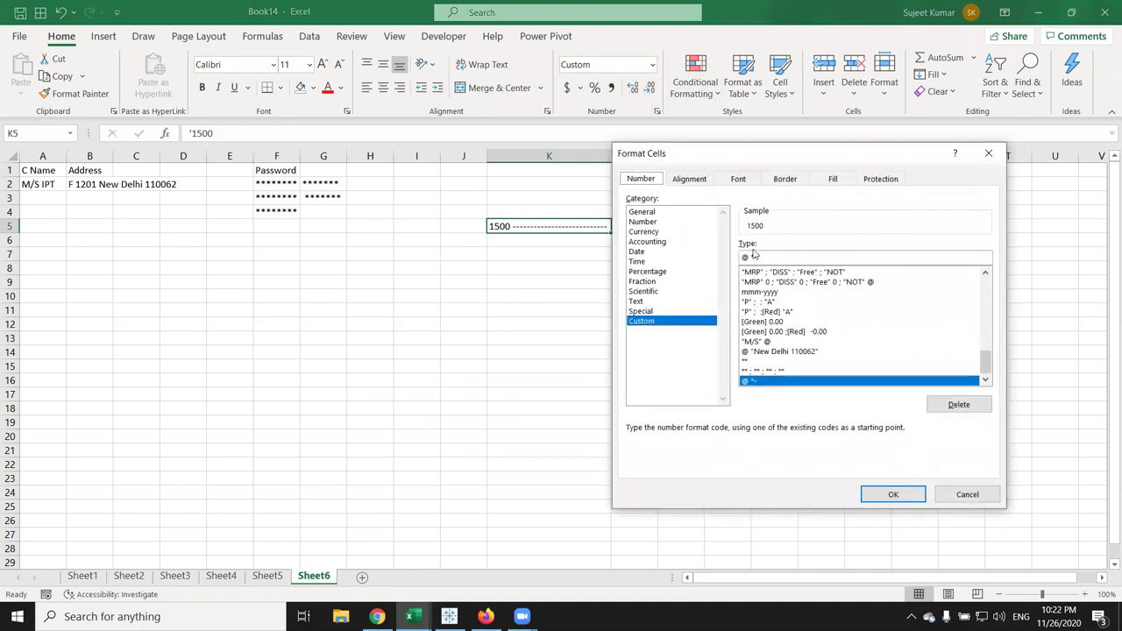
pyautogui.press('BackSpace')
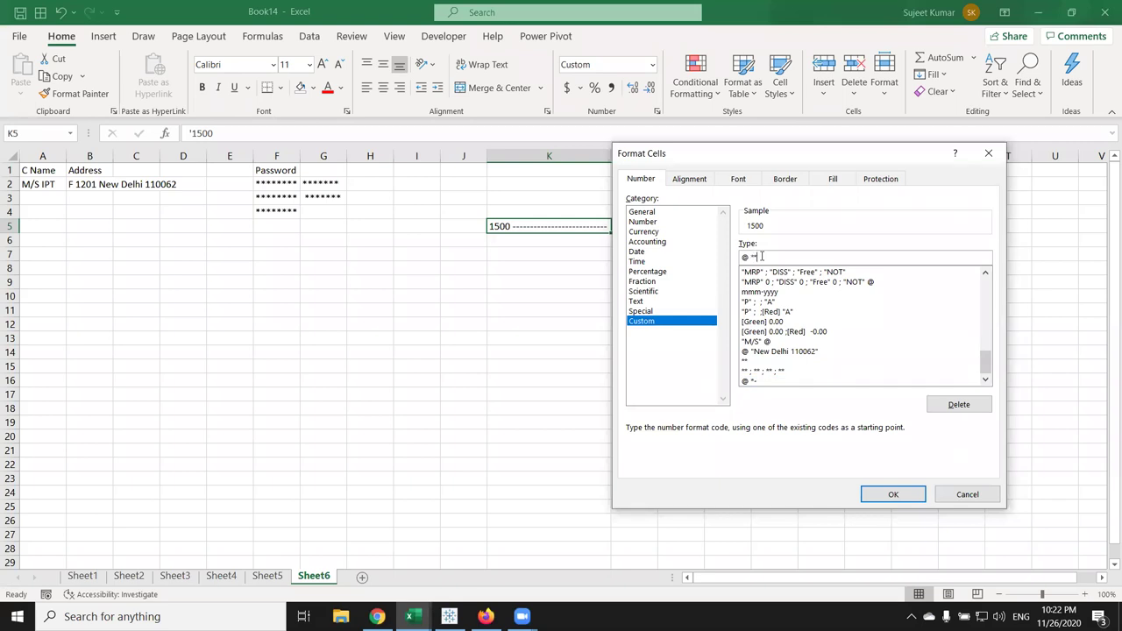
pyautogui.click(870, 492)
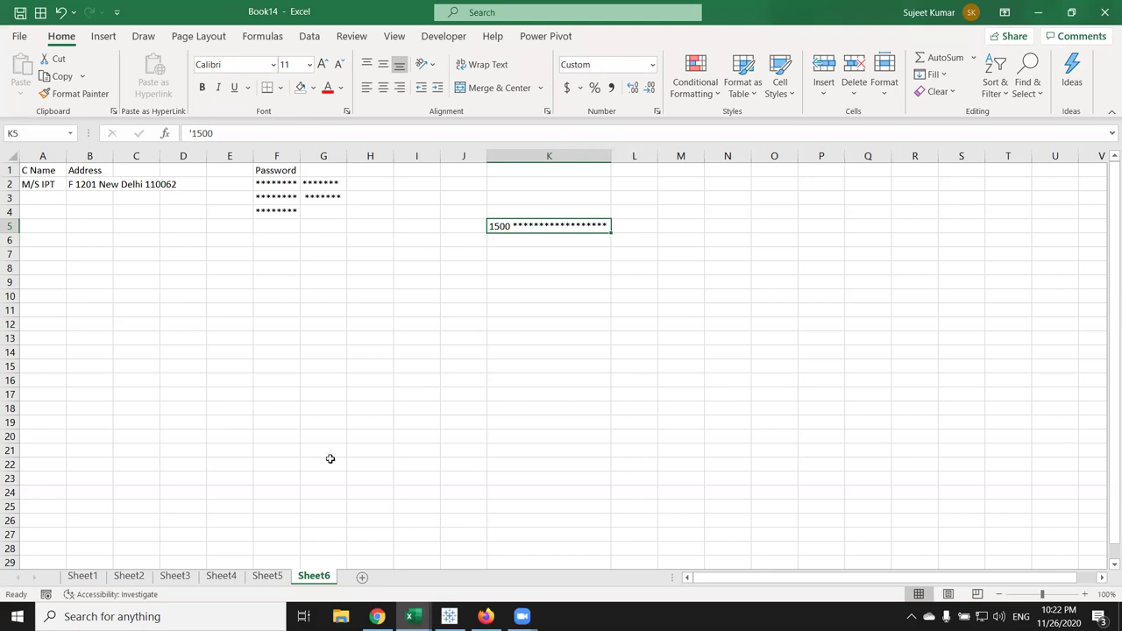
# In Chrome's support page, scroll to Specify colors and point out the Black and White colour names
pyautogui.hotkey('alt', 'Tab')
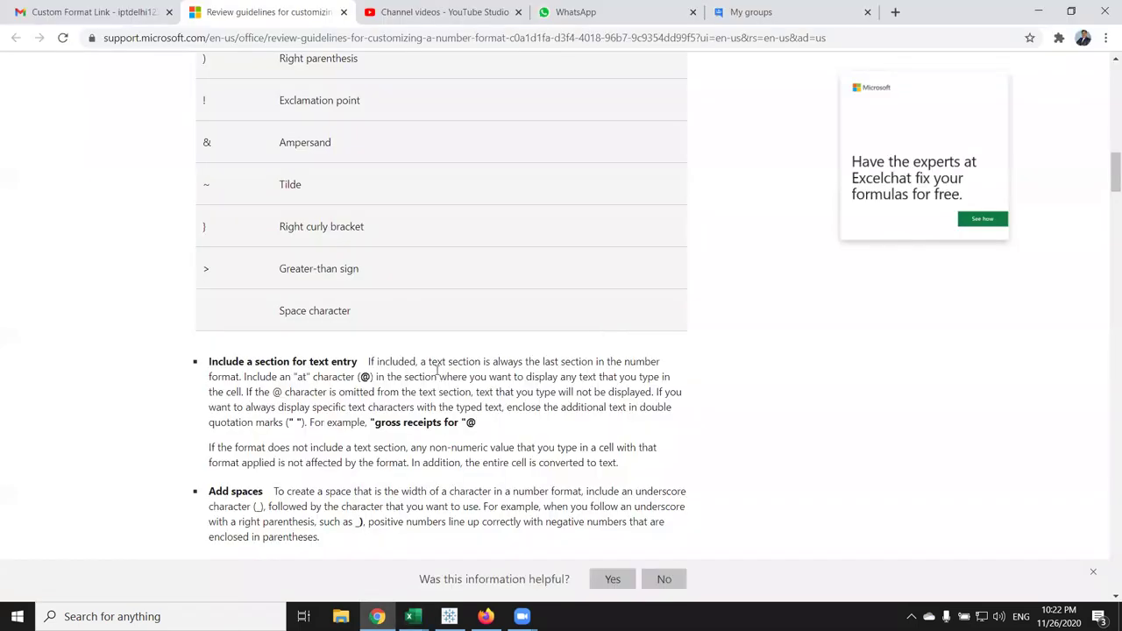
pyautogui.scroll(-4, 438, 371)
pyautogui.scroll(-3, 438, 371)
pyautogui.scroll(-2, 438, 371)
pyautogui.scroll(-2, 438, 371)
pyautogui.scroll(-2, 437, 371)
pyautogui.scroll(-2, 443, 366)
pyautogui.scroll(-2, 442, 367)
pyautogui.scroll(-2, 422, 351)
pyautogui.scroll(-3, 422, 351)
pyautogui.scroll(2, 421, 348)
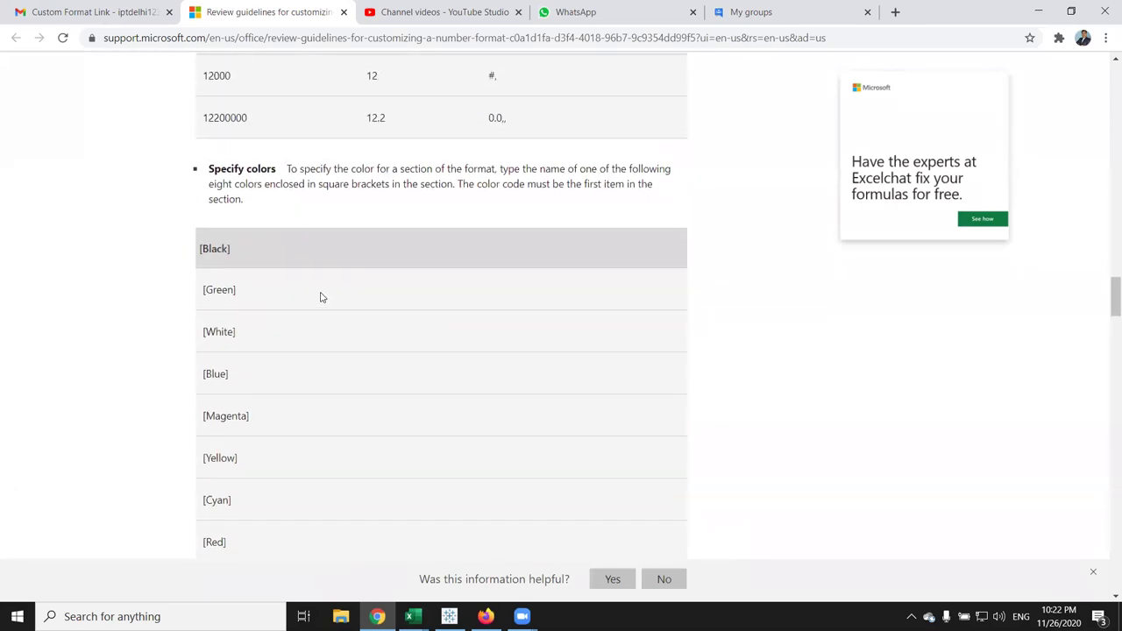
pyautogui.doubleClick(204, 250)
pyautogui.click(207, 282)
pyautogui.doubleClick(211, 332)
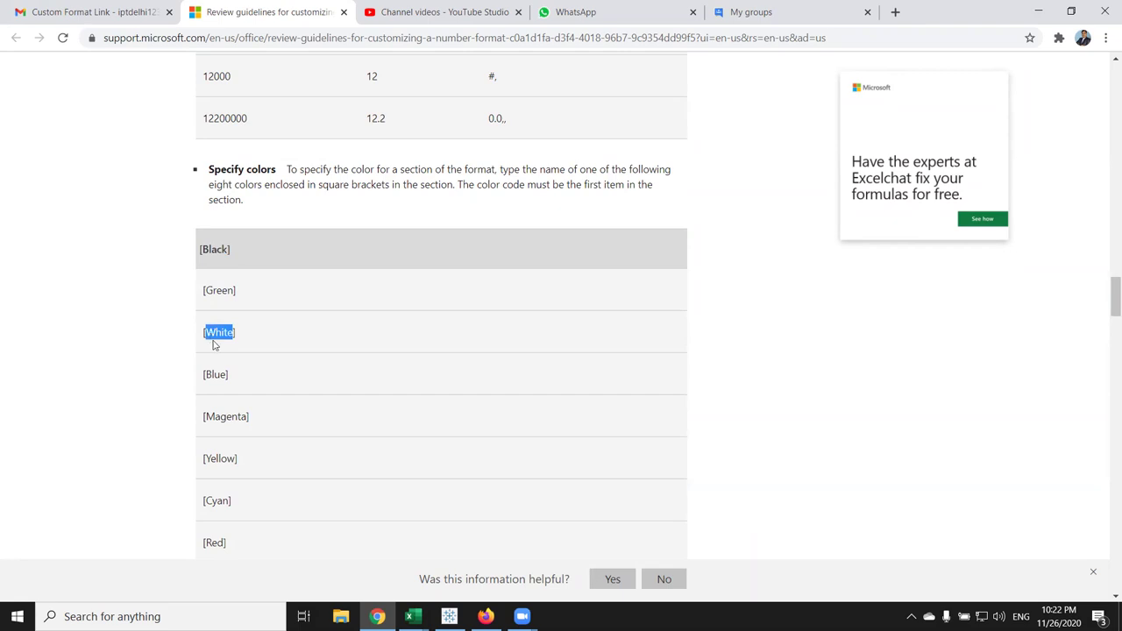
# Copy the Specify conditions example code [Red][<=100];[Blue][>100]
pyautogui.scroll(-2, 226, 339)
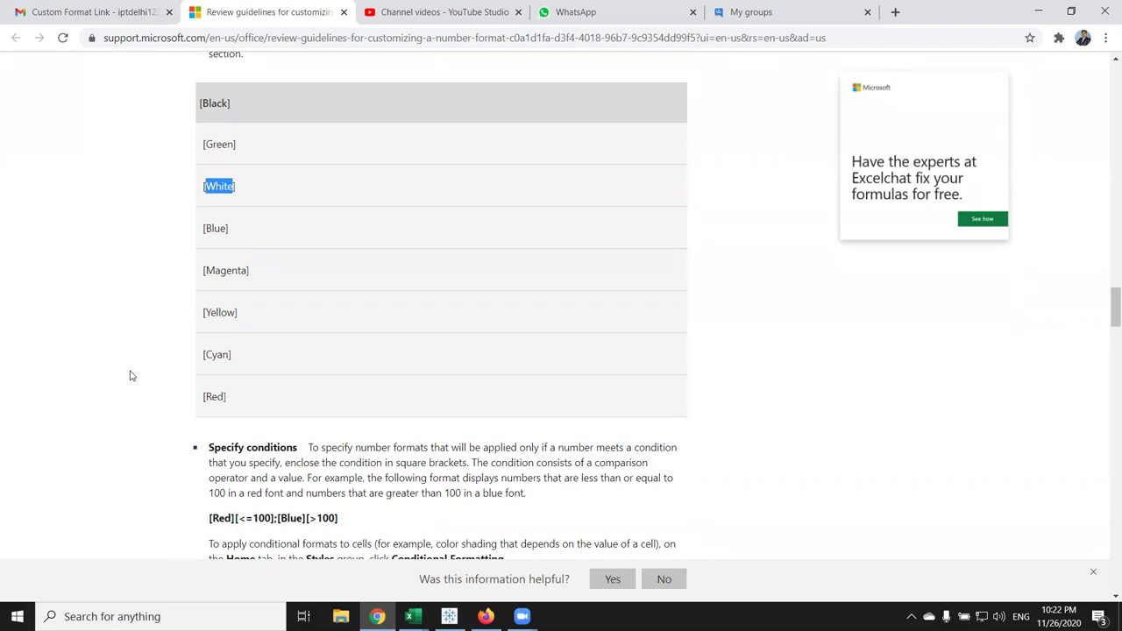
pyautogui.scroll(-3, 131, 377)
pyautogui.moveTo(346, 305); pyautogui.dragTo(174, 299)
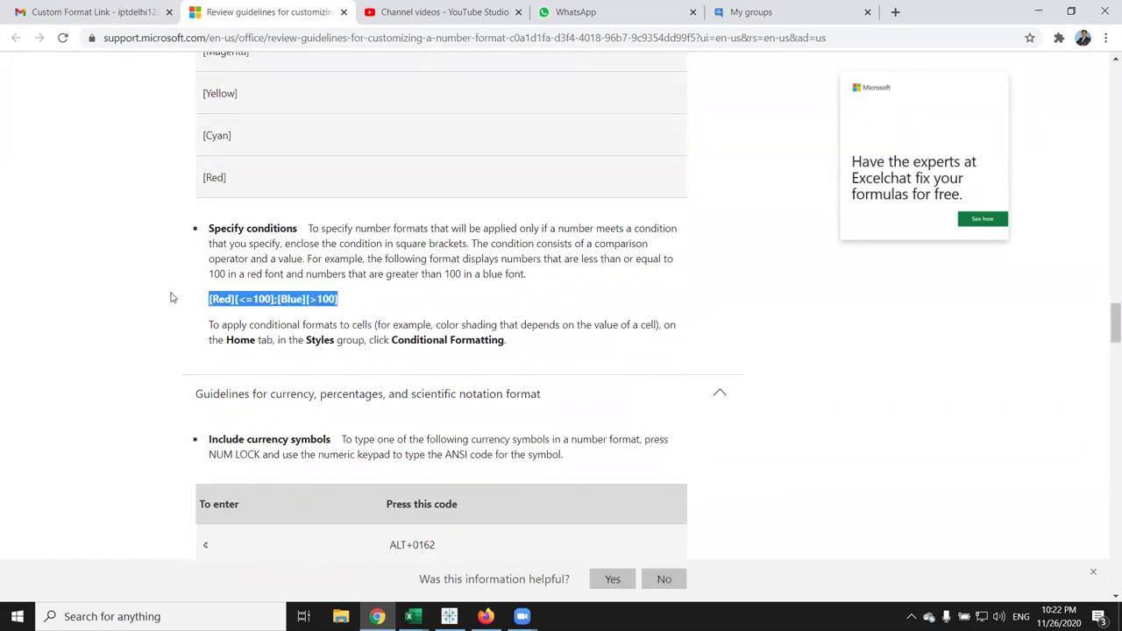
pyautogui.hotkey('ctrl', 'c')
# Apply the copied red/blue conditional custom format code to column M
pyautogui.hotkey('alt', 'Tab')
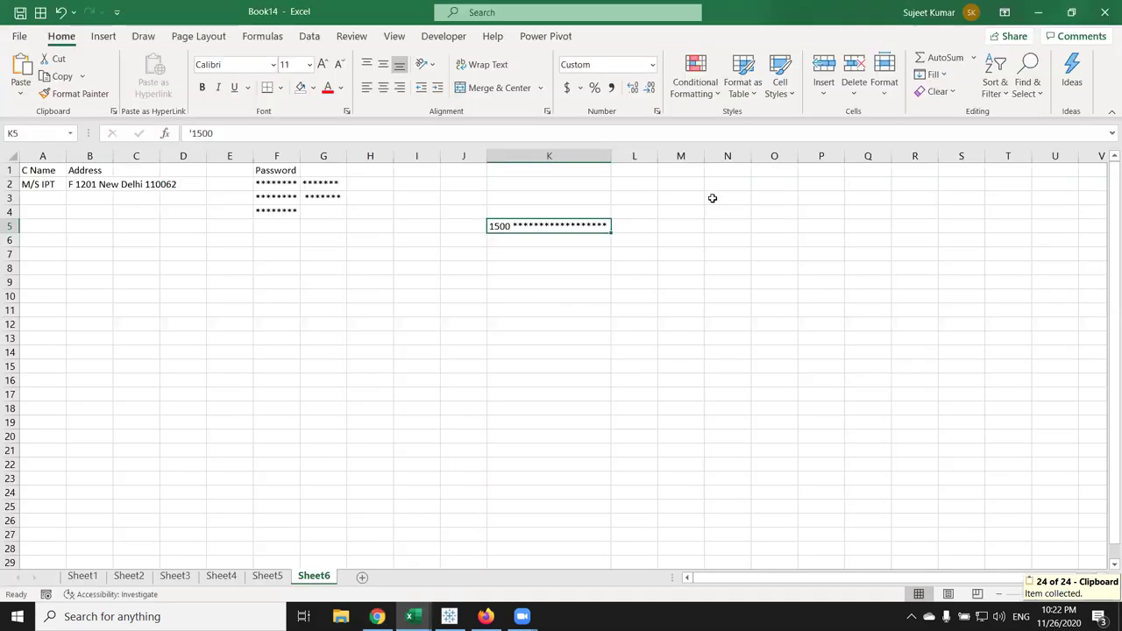
pyautogui.click(681, 156)
pyautogui.rightClick(681, 156)
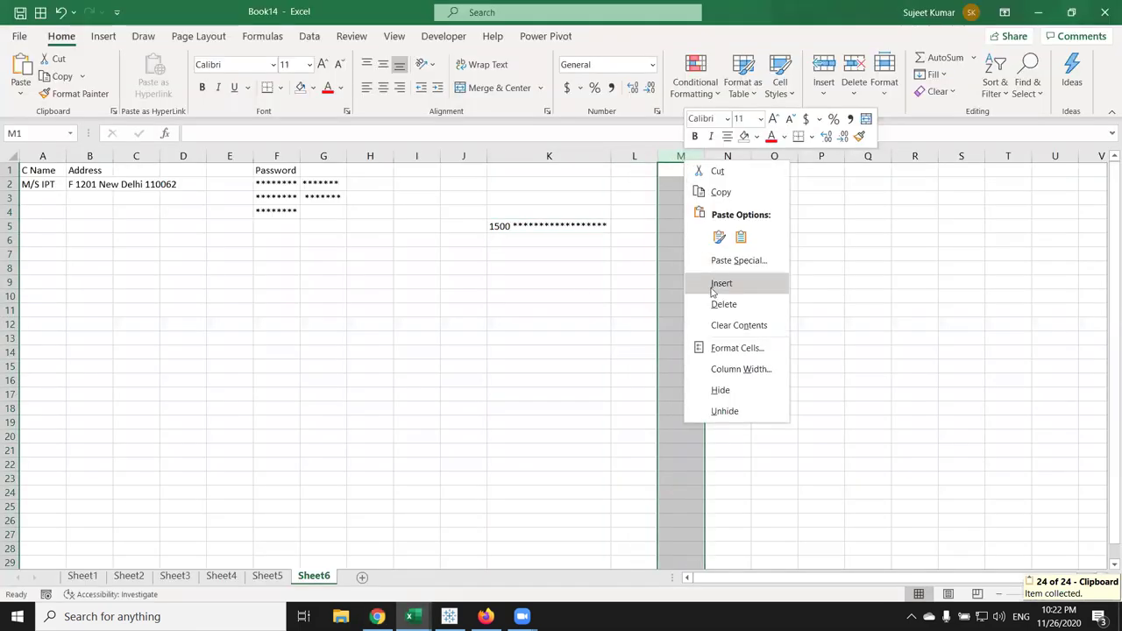
pyautogui.click(724, 348)
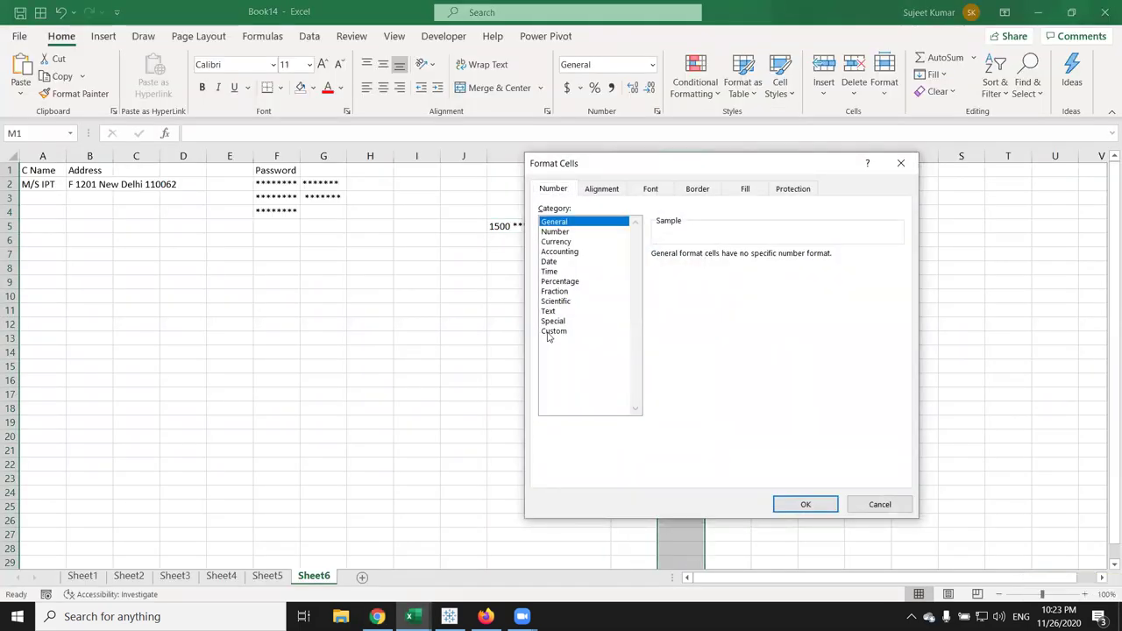
pyautogui.click(553, 331)
pyautogui.doubleClick(672, 267)
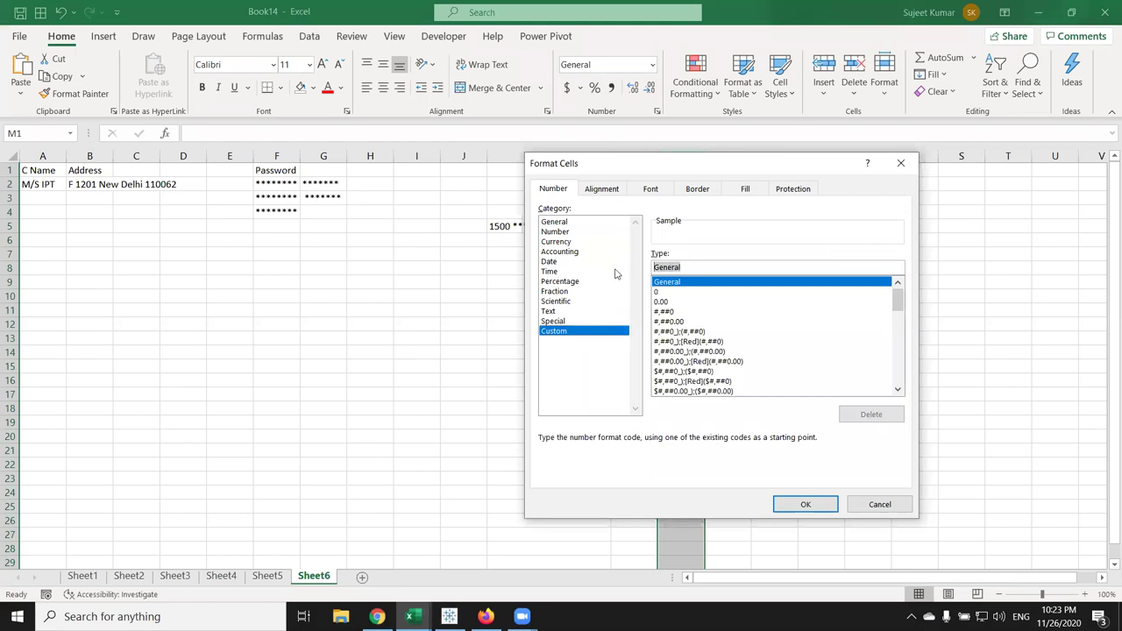
pyautogui.hotkey('ctrl', 'v')
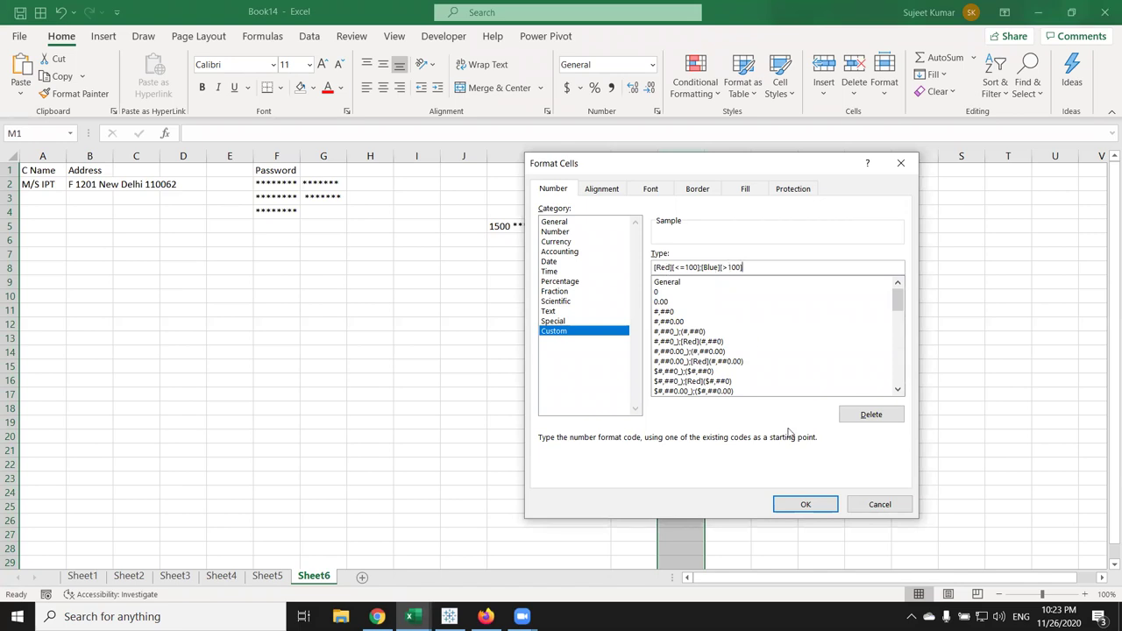
pyautogui.click(806, 504)
# Enter 155 in M6 and 32 in M7
pyautogui.click(676, 238)
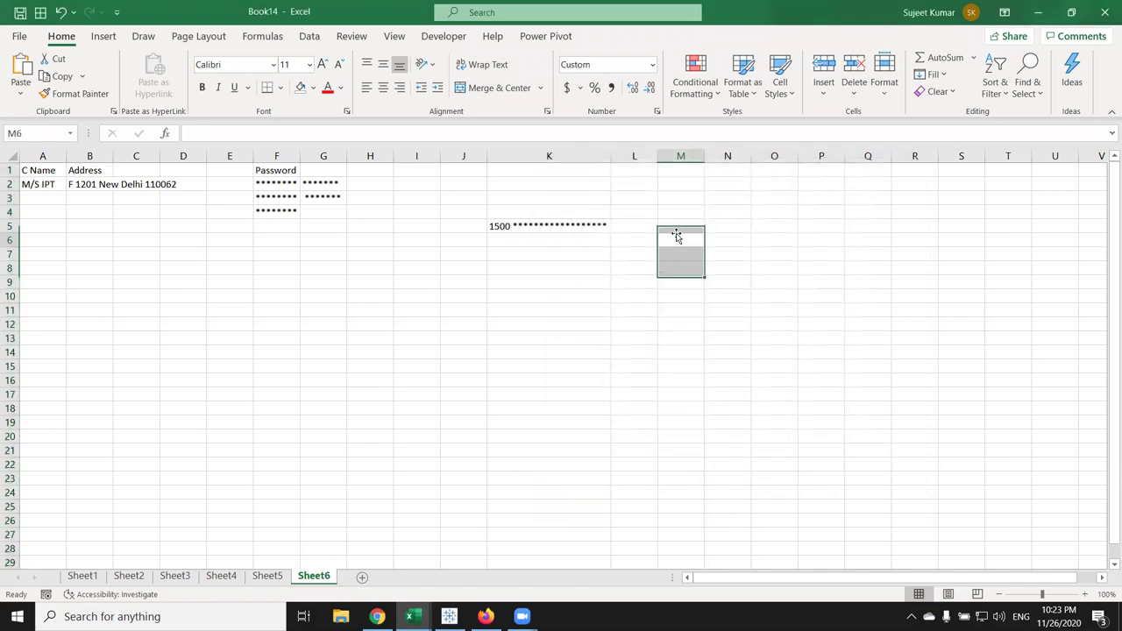
pyautogui.write('155')
pyautogui.press('Return')
pyautogui.write('32')
pyautogui.press('Return')
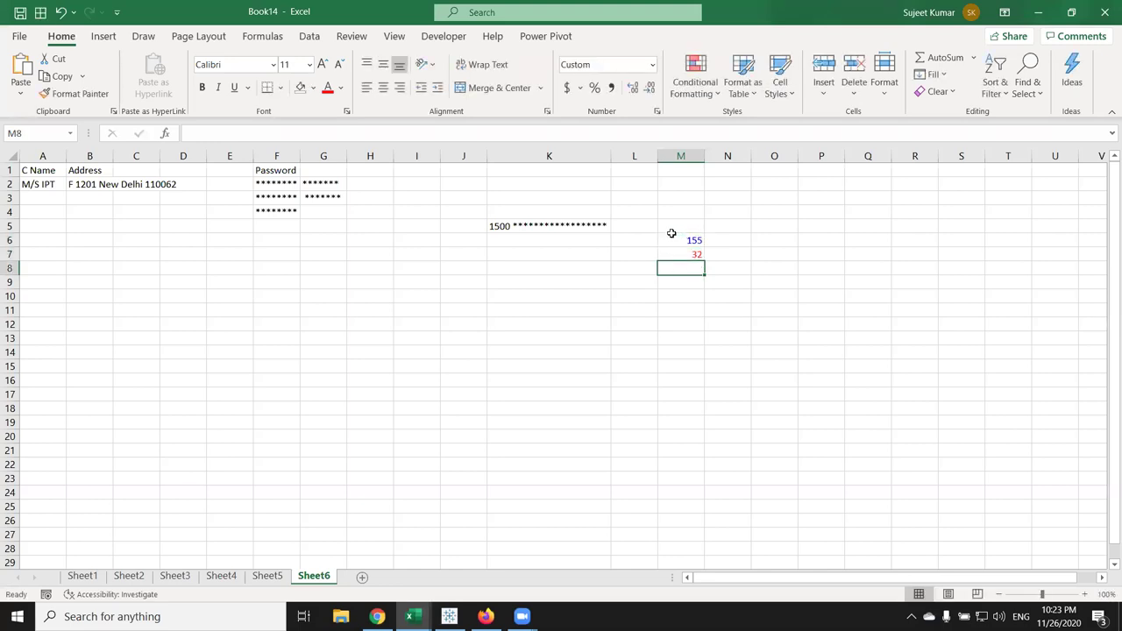
# Change column M's custom format to [Red][<=100]General;[Blue][>100]General
pyautogui.click(672, 163)
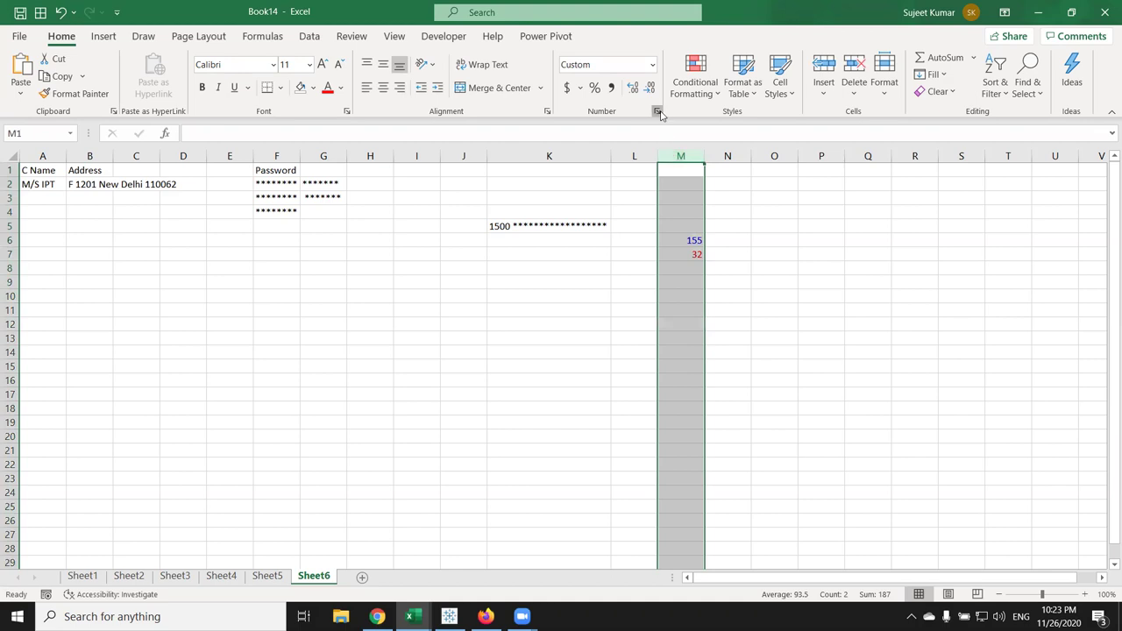
pyautogui.click(657, 111)
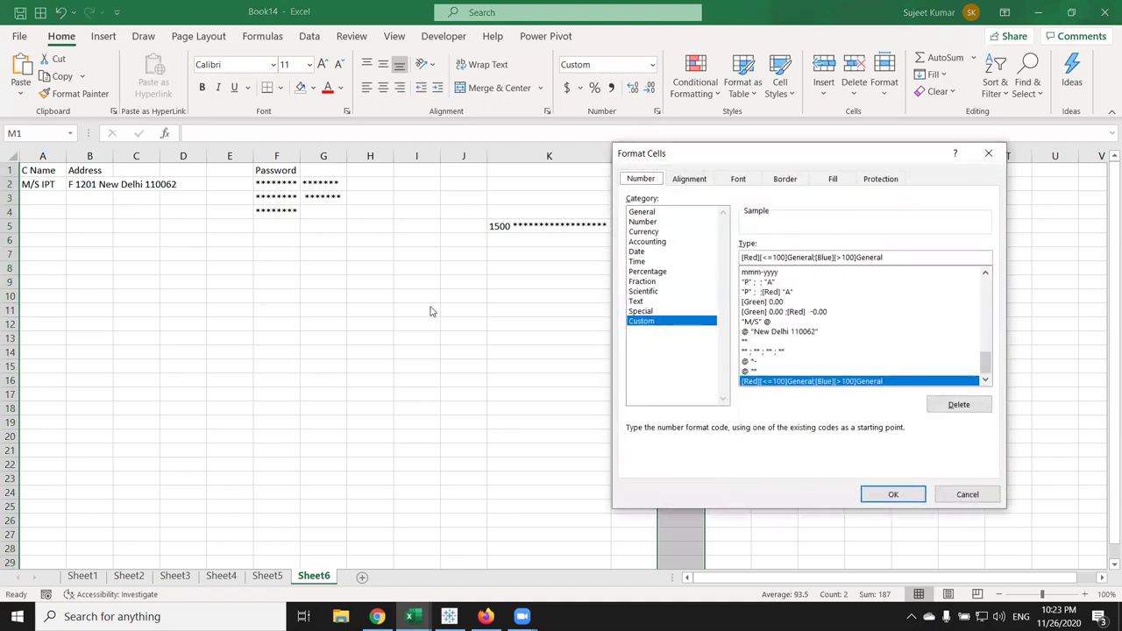
pyautogui.press('Return')
pyautogui.hotkey('alt', 'Tab')
pyautogui.scroll(-7, 412, 316)
pyautogui.scroll(-4, 399, 327)
pyautogui.scroll(-2, 399, 327)
pyautogui.scroll(-3, 399, 327)
pyautogui.scroll(-3, 399, 327)
pyautogui.scroll(-5, 399, 327)
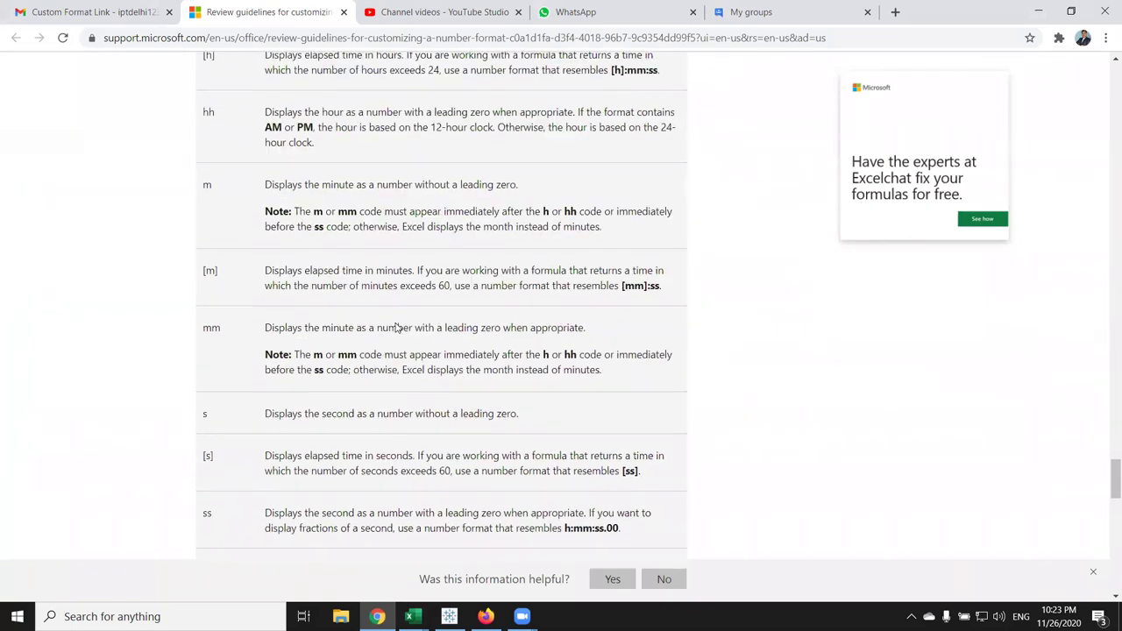
pyautogui.scroll(-5, 395, 329)
pyautogui.scroll(-3, 393, 330)
pyautogui.scroll(-2, 393, 331)
pyautogui.scroll(-2, 393, 331)
pyautogui.scroll(3, 393, 331)
pyautogui.scroll(6, 393, 331)
pyautogui.scroll(6, 393, 330)
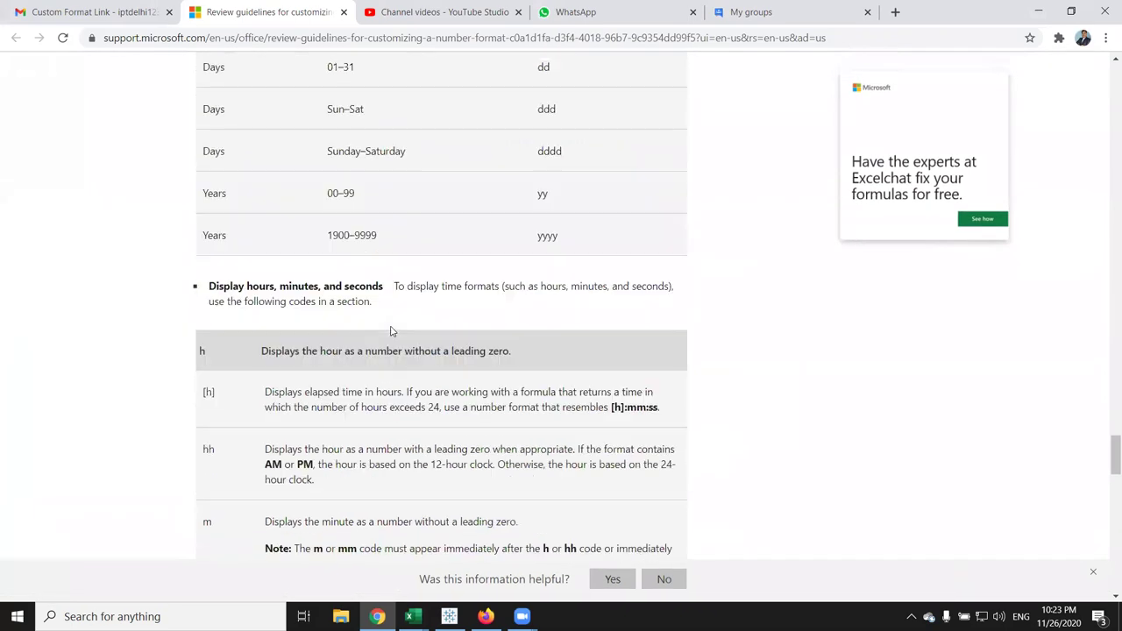
pyautogui.scroll(5, 393, 331)
pyautogui.hotkey('alt', 'Tab')
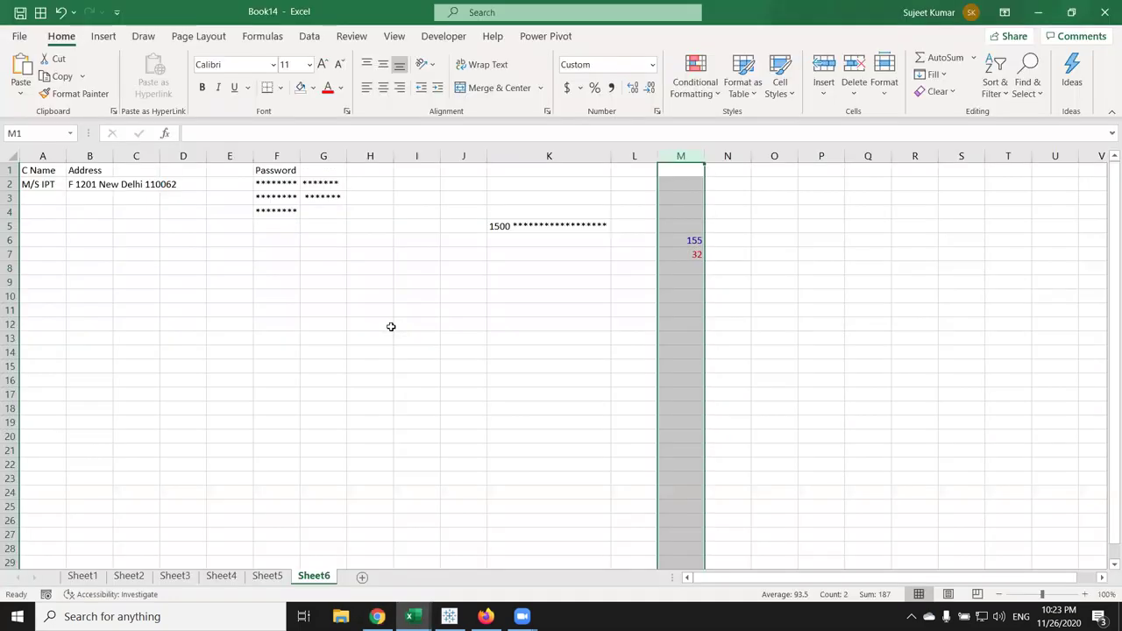